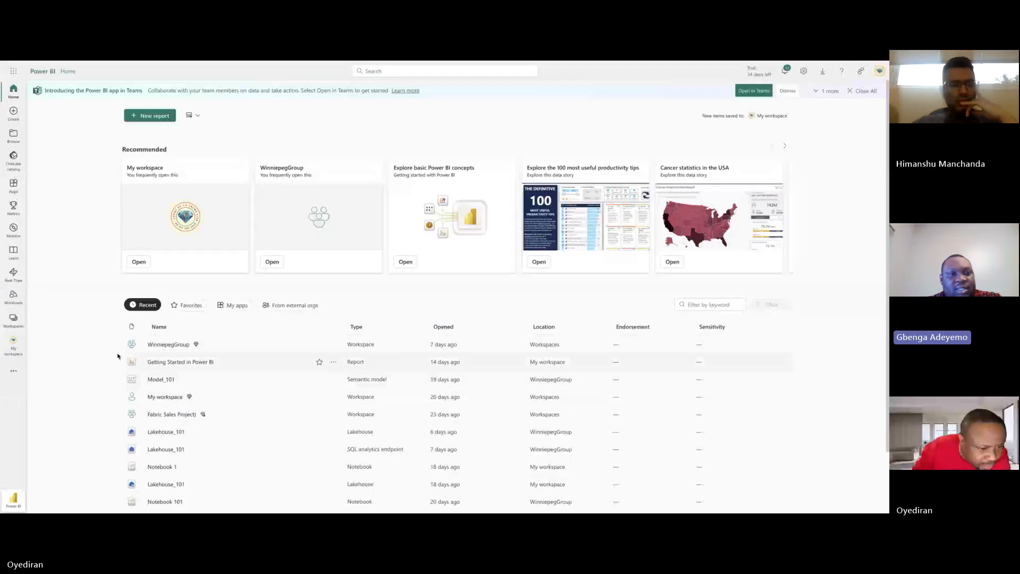
Step: Open the WinniepegGroup workspace and its Lakehouse_101 lakehouse
click(169, 344)
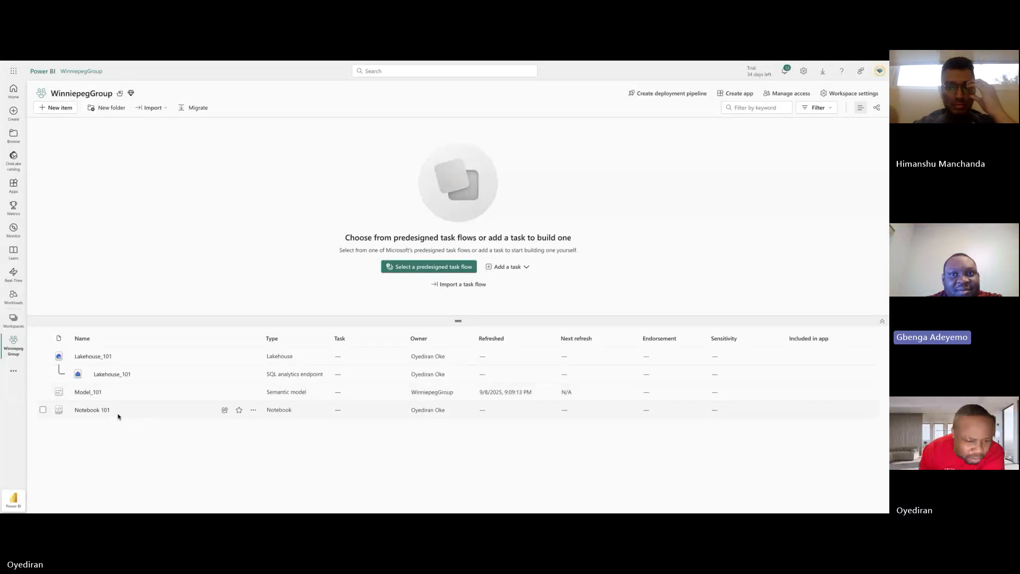
mouse_move(117, 416)
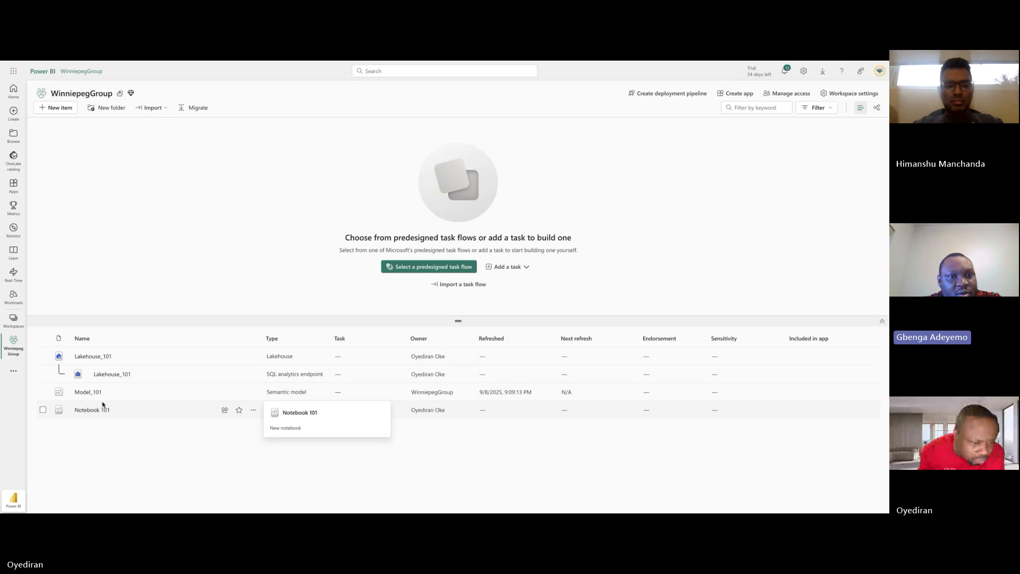
click(119, 375)
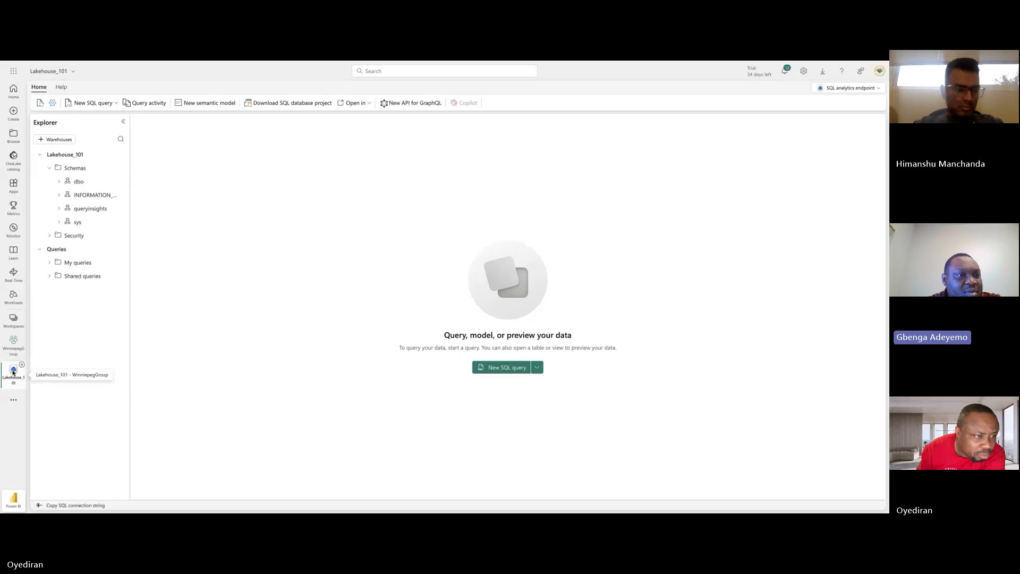
click(15, 345)
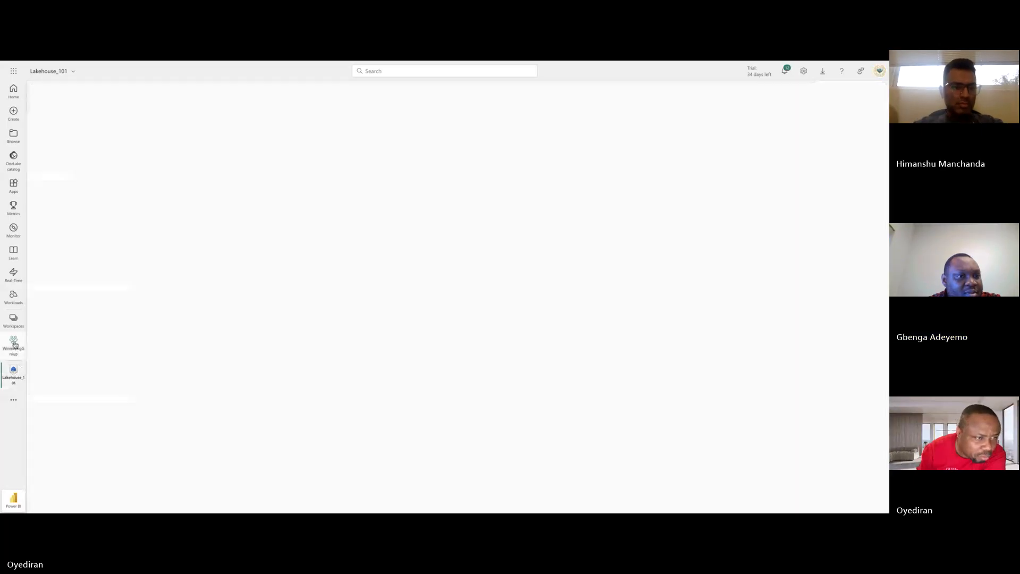
click(90, 355)
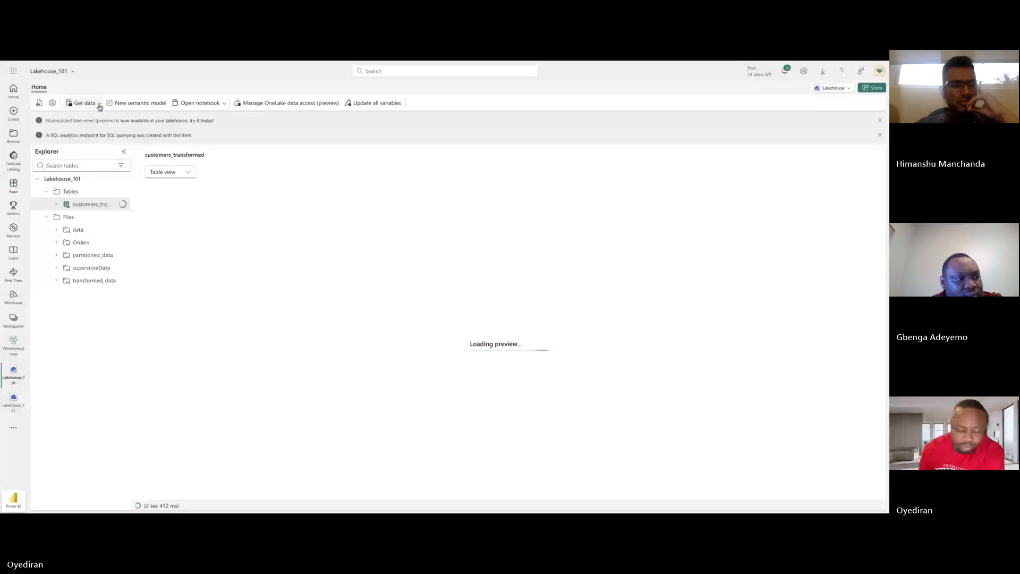
Step: Create a new pipeline named pipeline101 from the lakehouse and cancel its copy data assistant
click(99, 104)
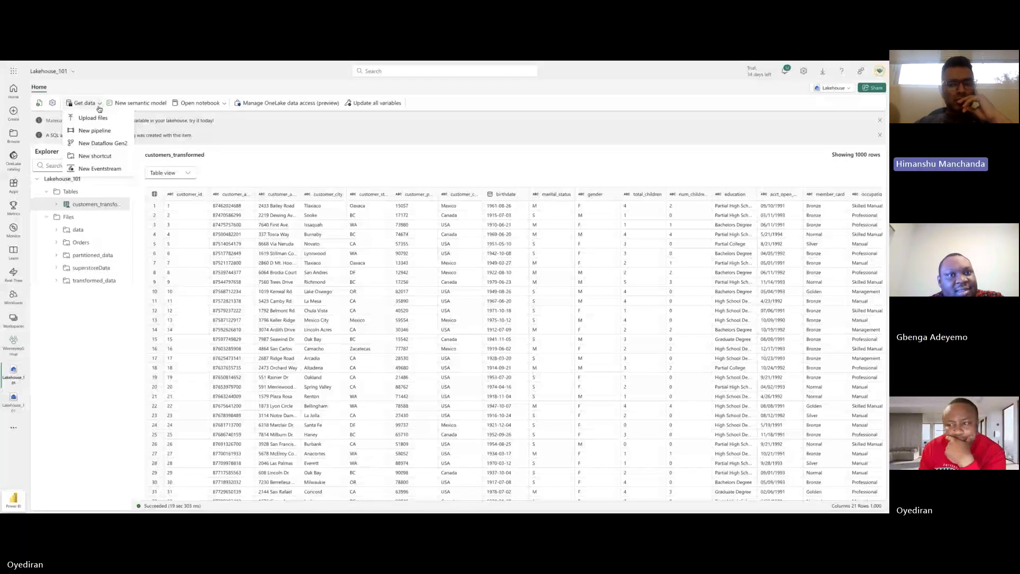
click(97, 131)
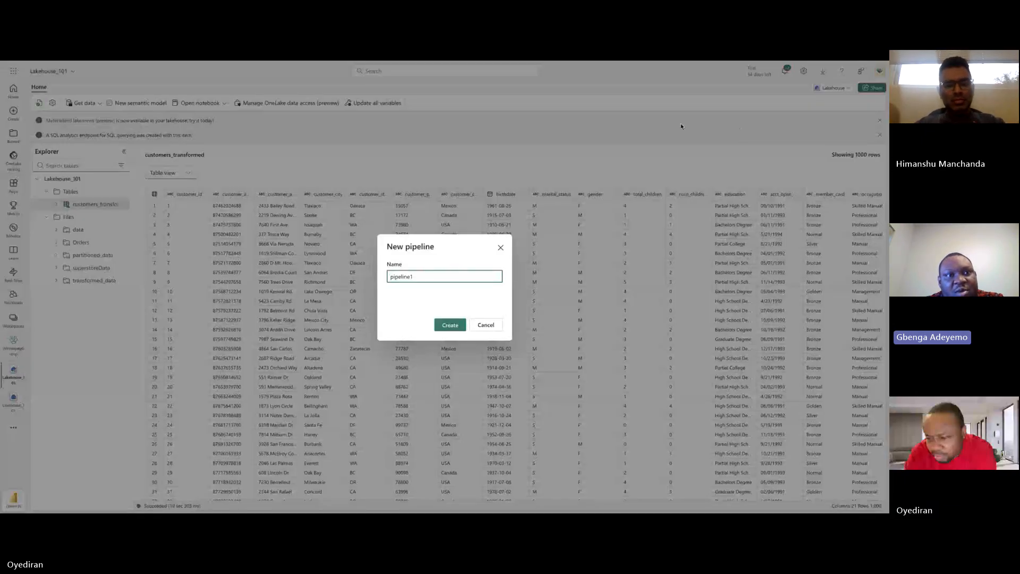
click(451, 325)
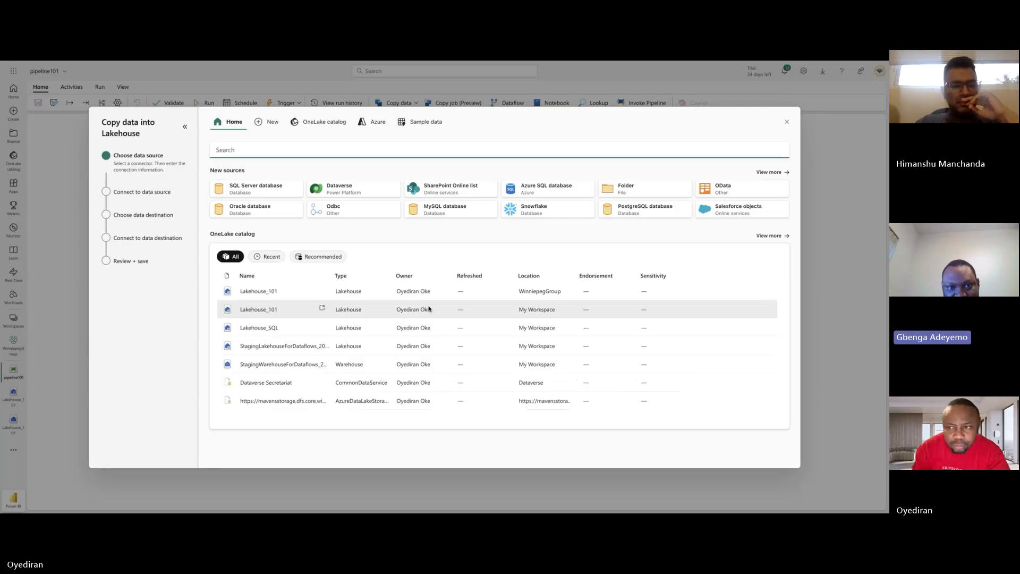
click(787, 124)
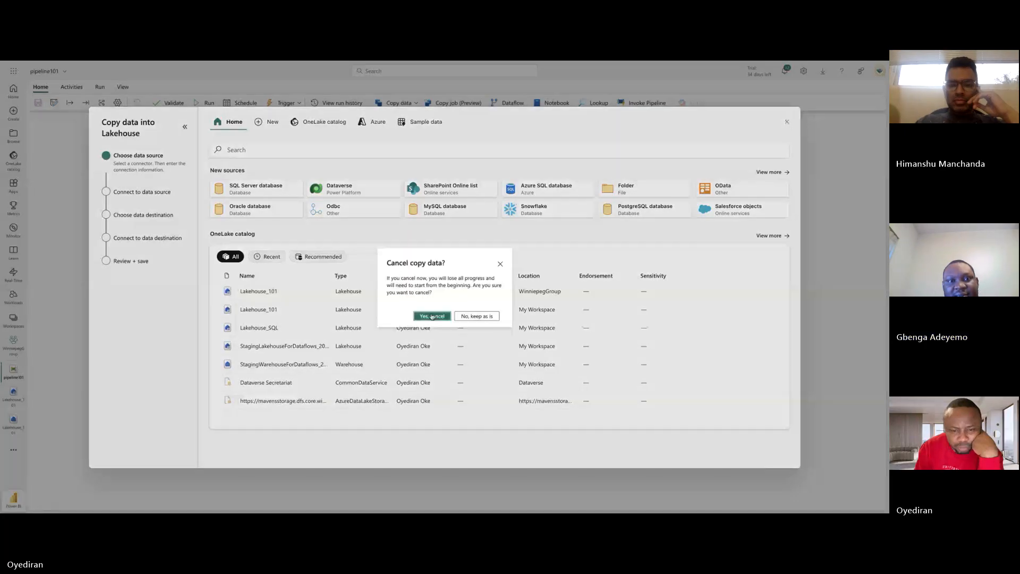
click(432, 317)
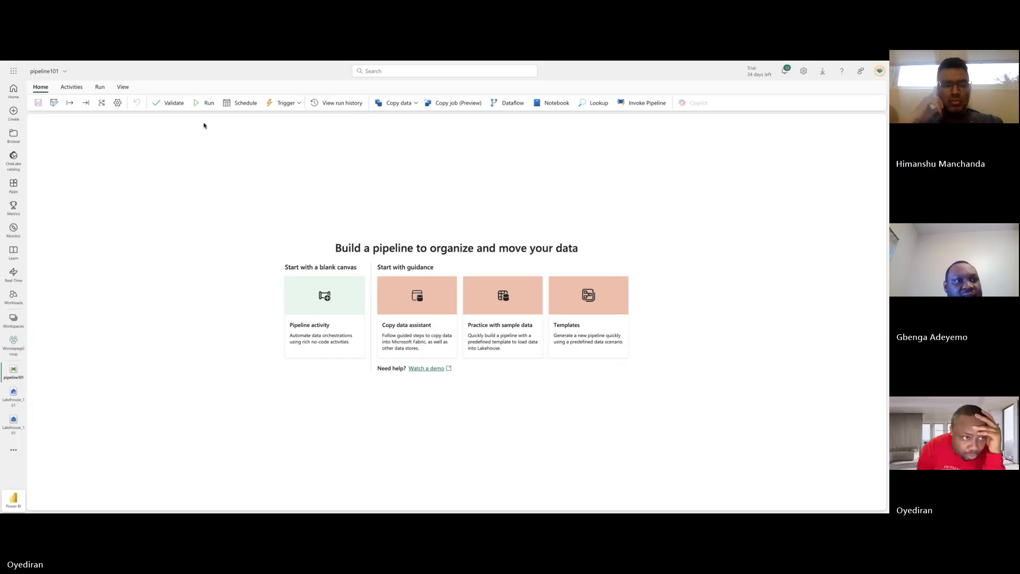
click(75, 87)
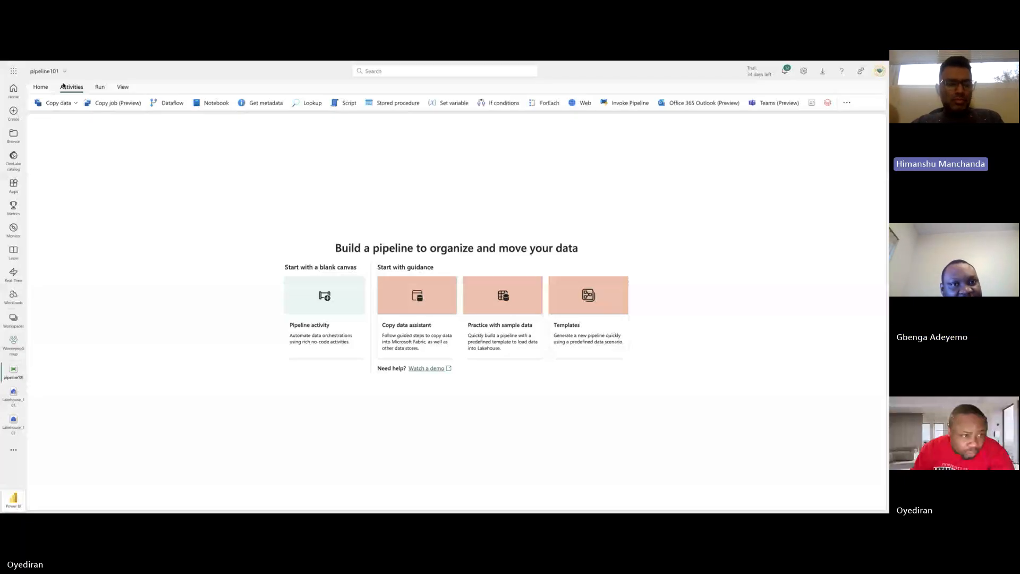
click(74, 104)
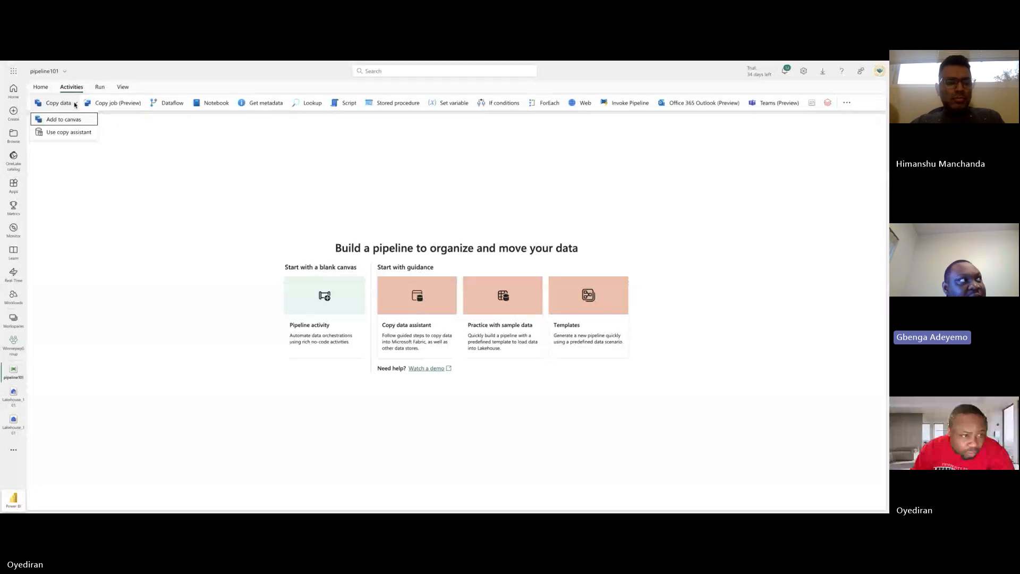
click(70, 133)
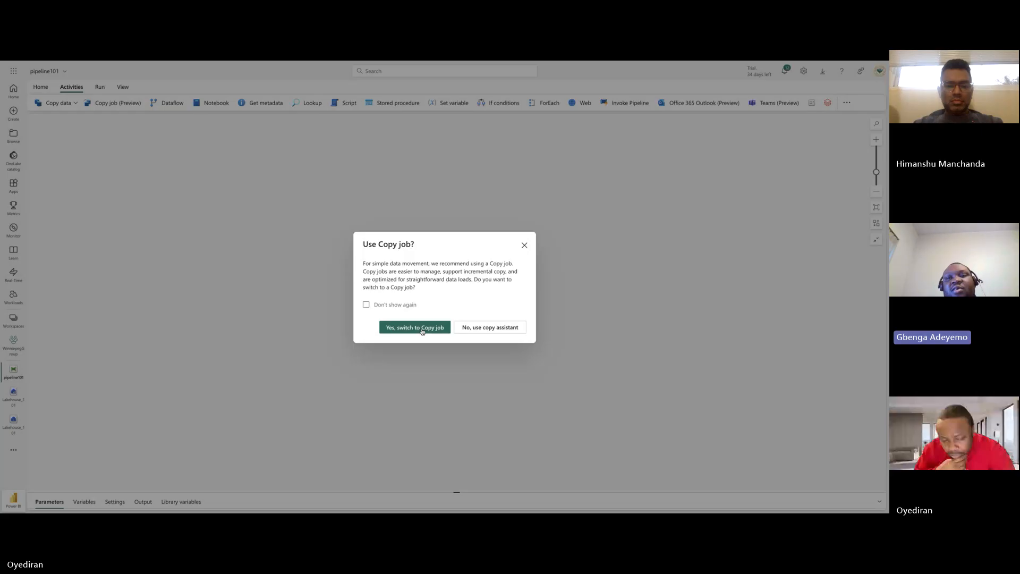
click(422, 328)
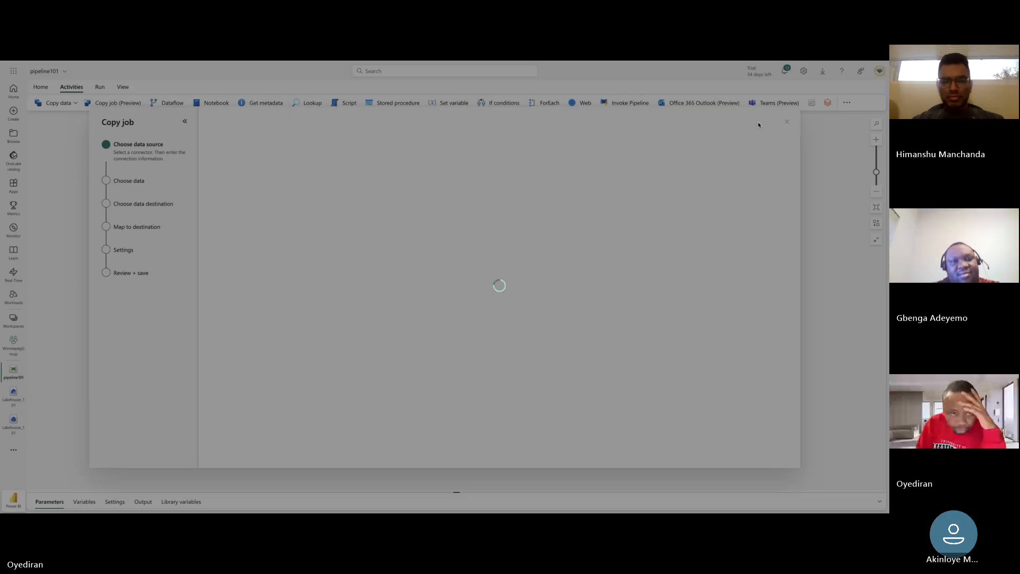
click(787, 123)
click(56, 102)
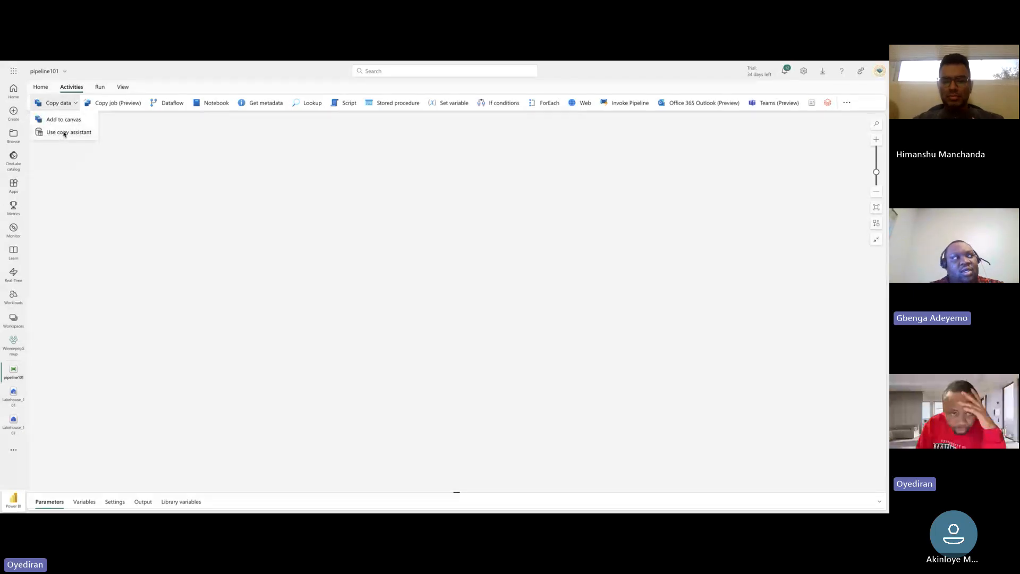
click(65, 132)
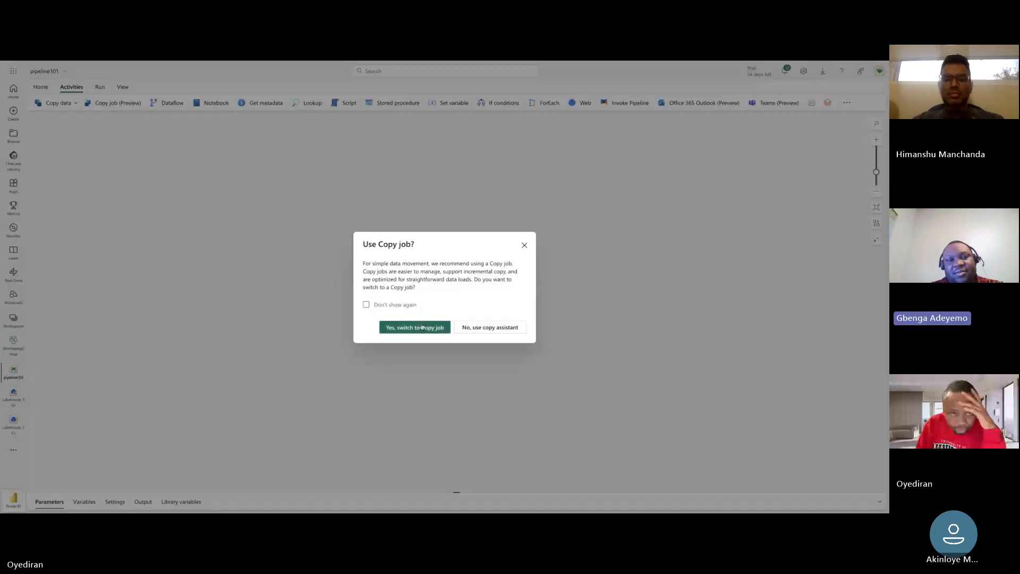
click(423, 327)
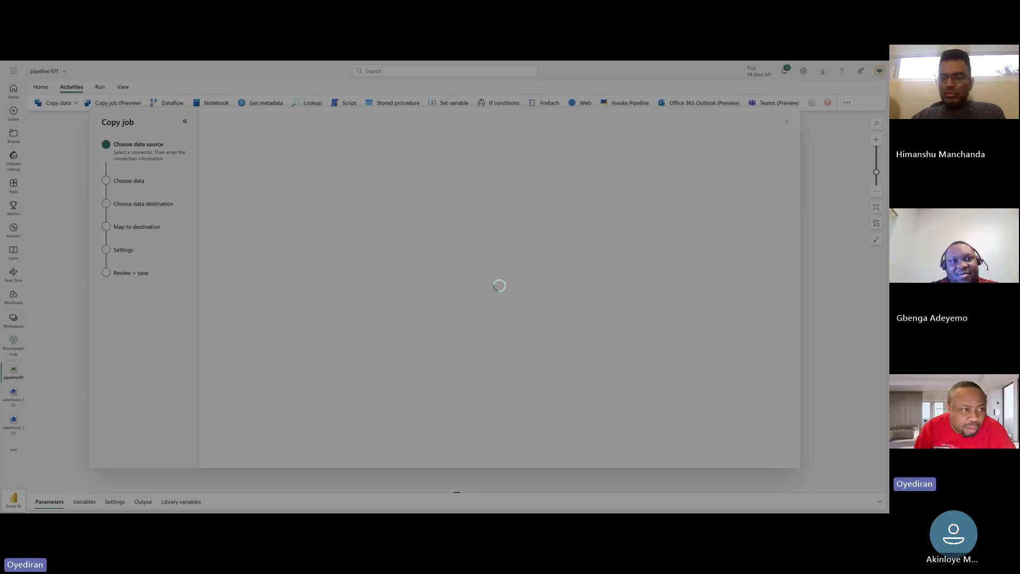
key(F5)
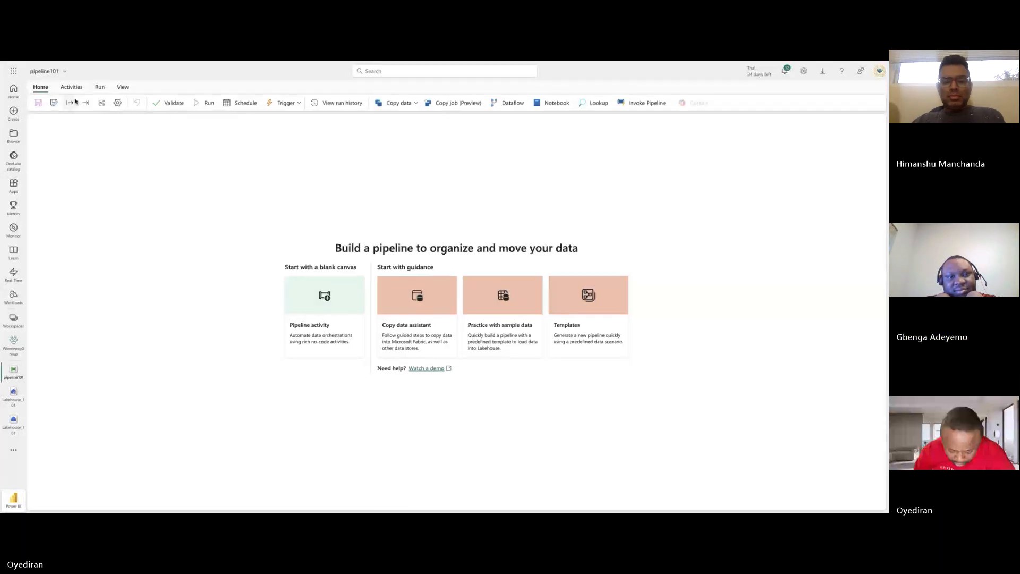
Step: Start the copy assistant in the pipeline, switch to a Copy job, and browse the OneLake catalog for a data source
click(72, 87)
click(56, 103)
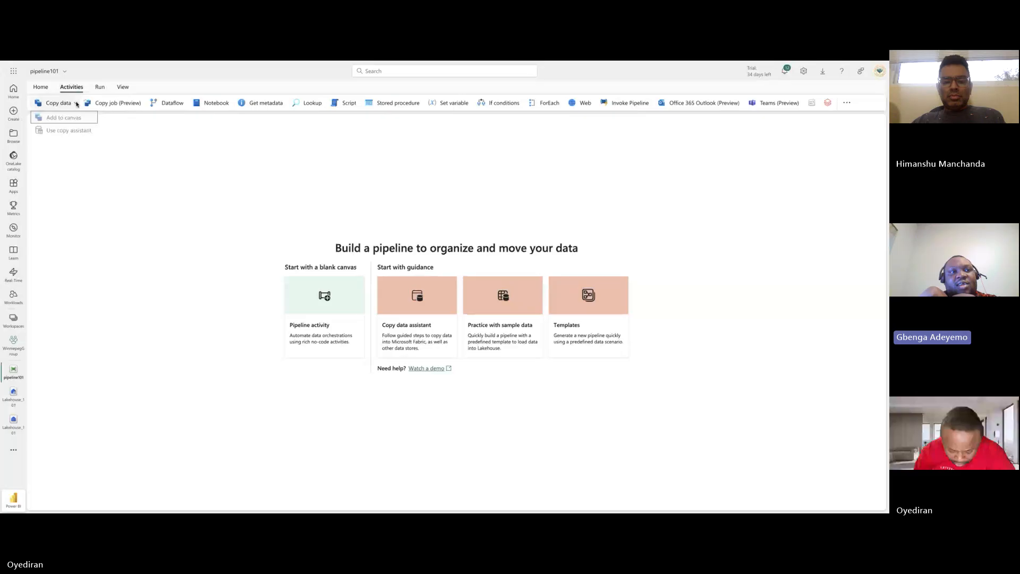
click(64, 133)
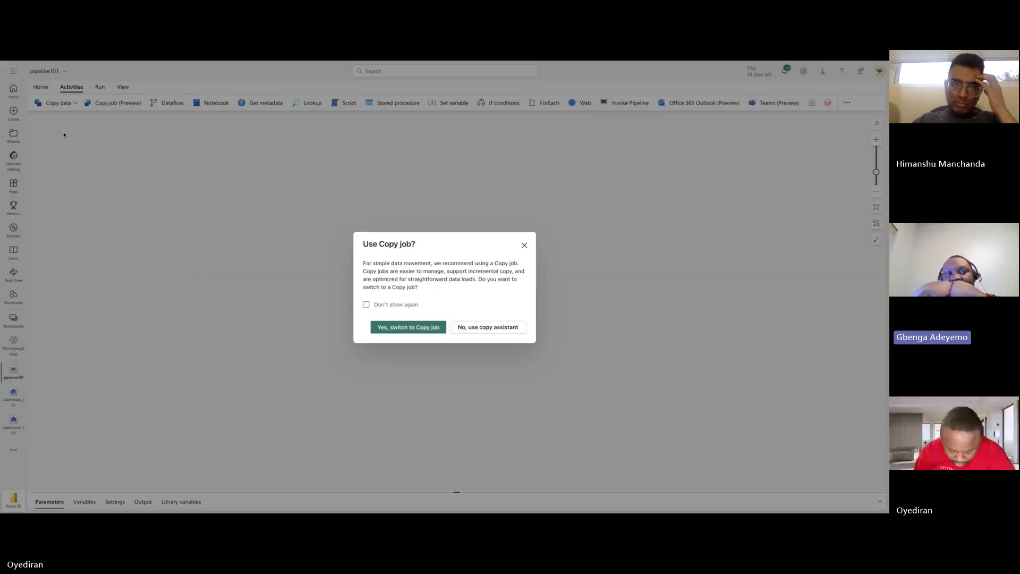
click(417, 321)
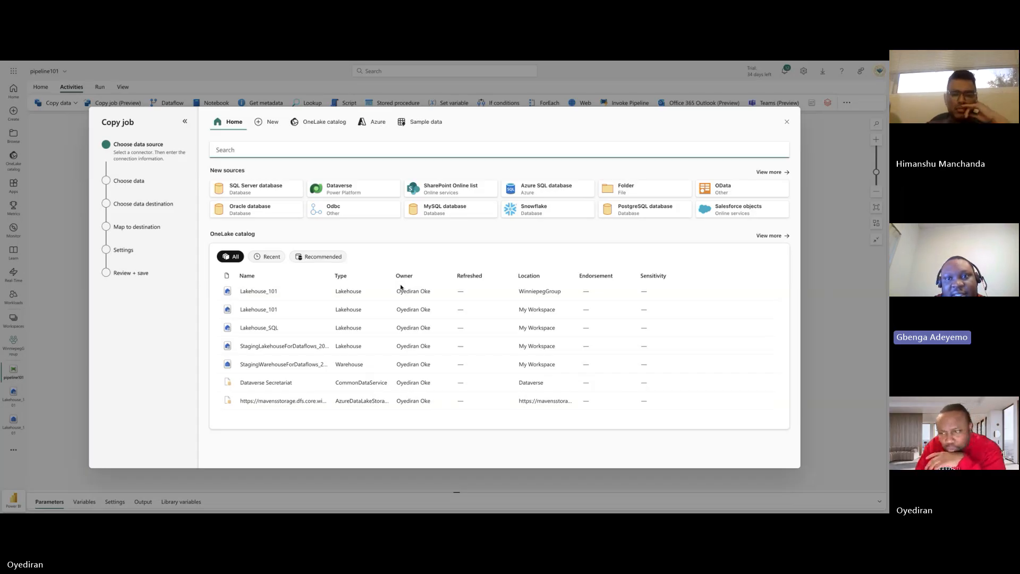
click(774, 173)
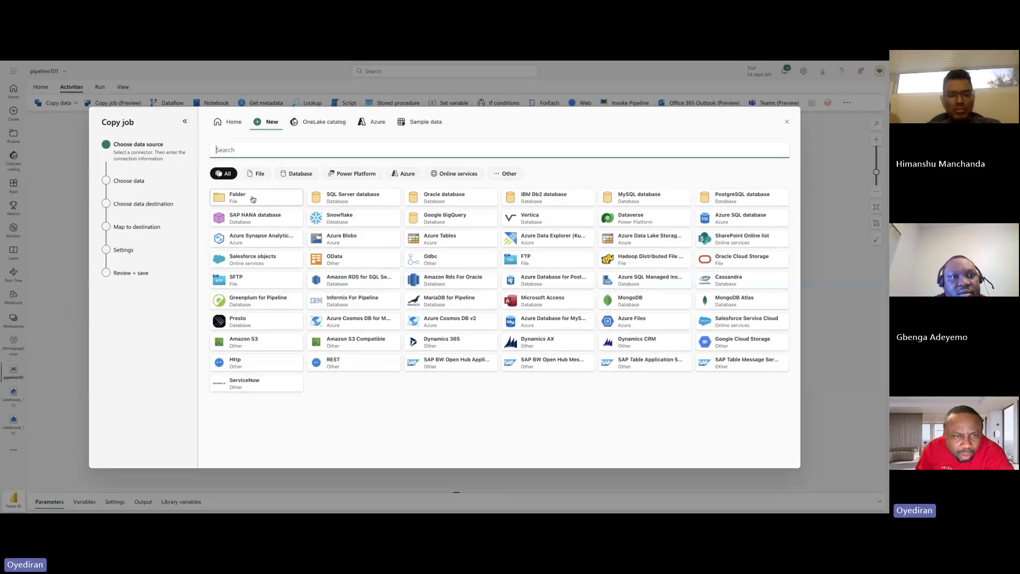
click(322, 122)
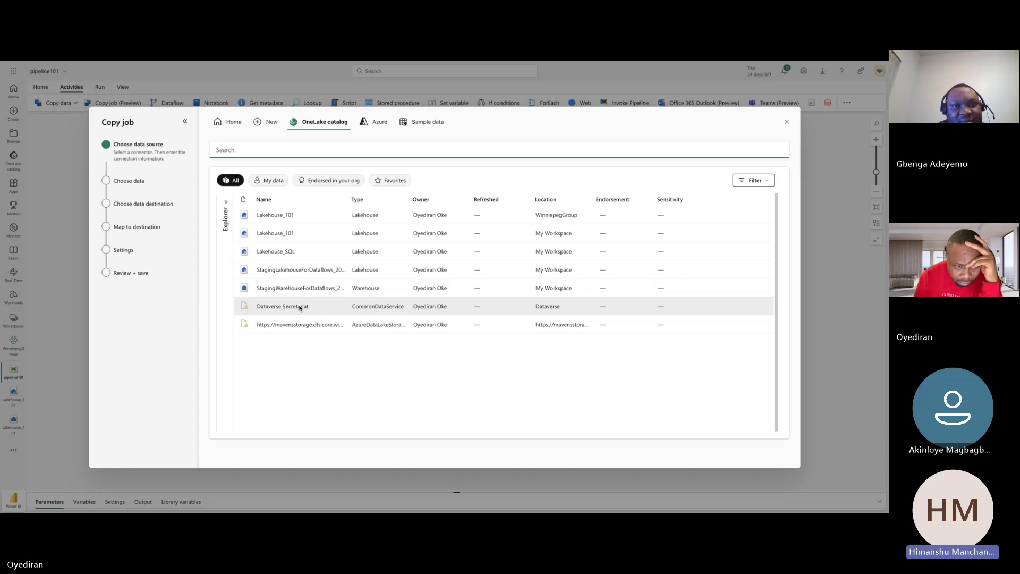
click(276, 252)
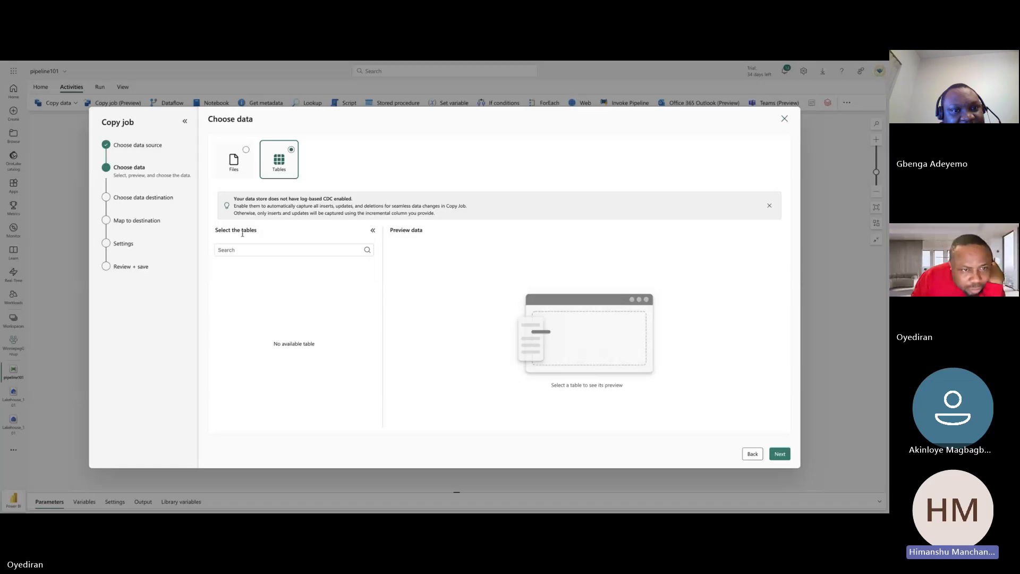
click(245, 150)
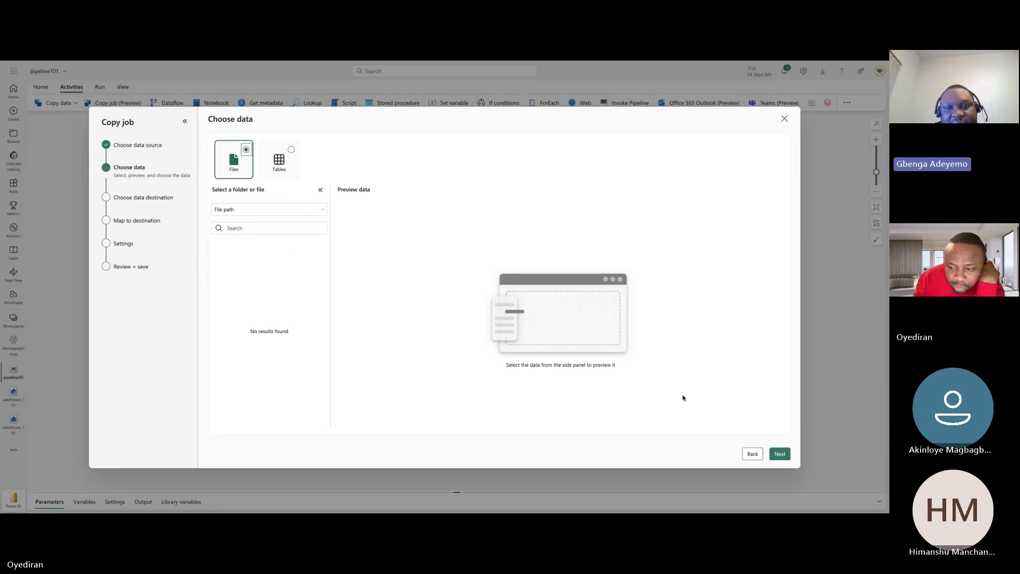
click(752, 453)
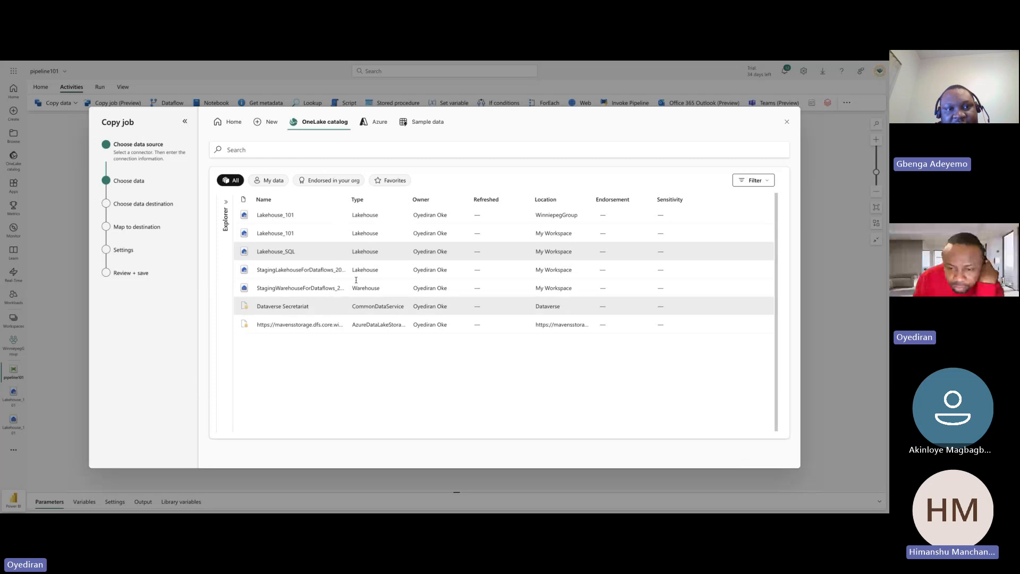
Step: Choose Lakehouse_101 from My Workspace as the data source and preview fabric_customers.csv in the superstoreData folder
click(275, 234)
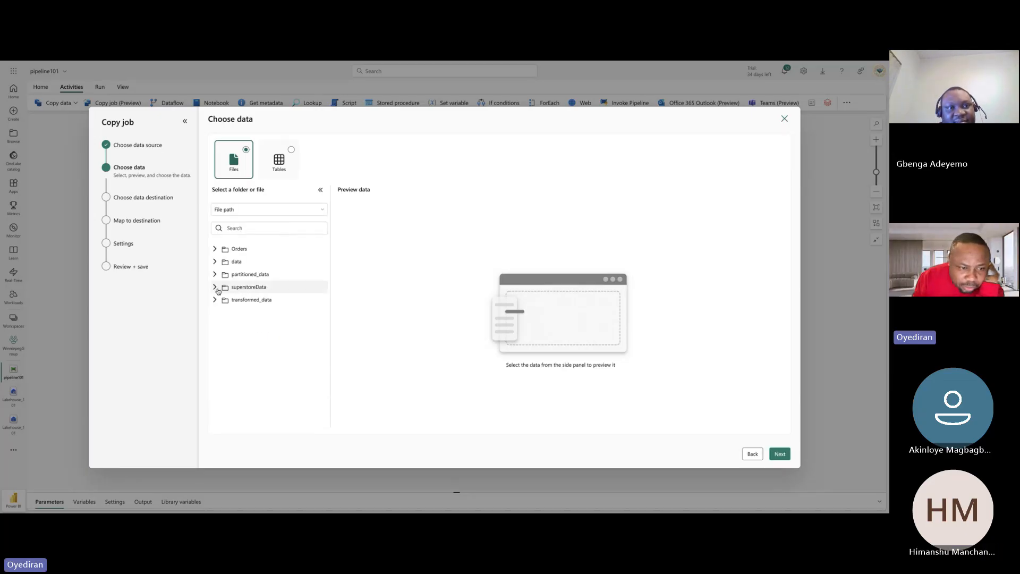
click(216, 288)
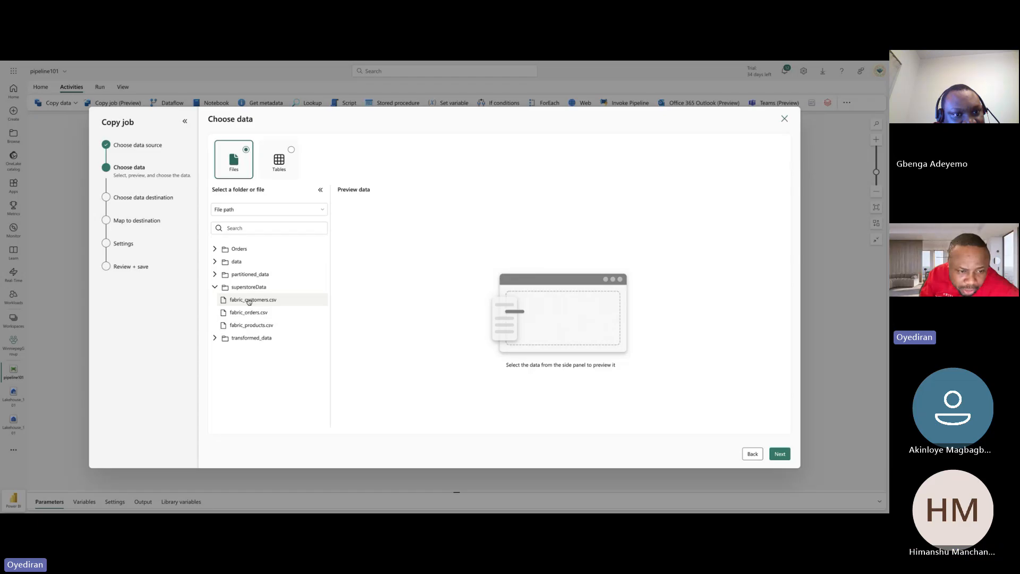
click(243, 301)
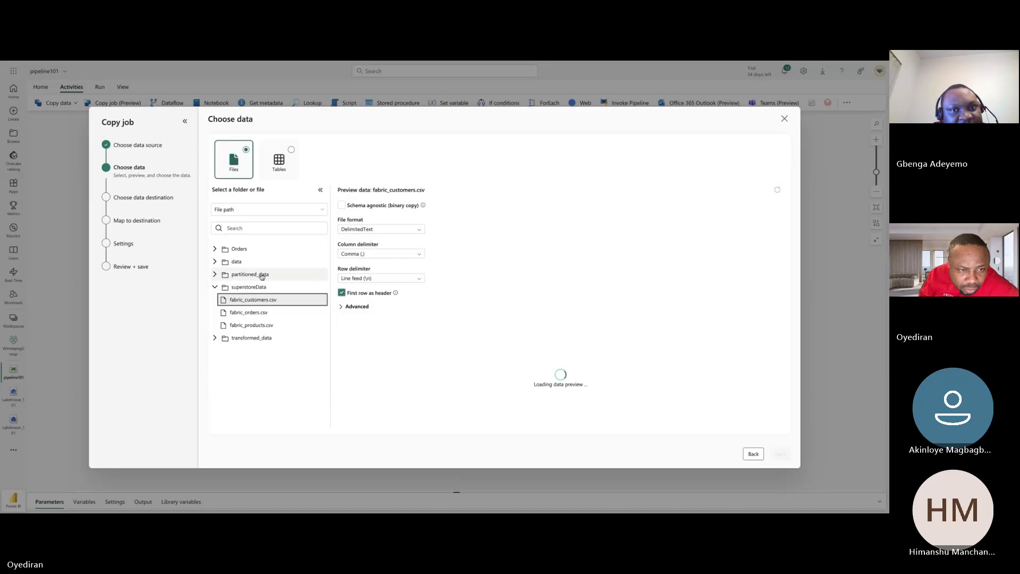
Step: Choose the tables fabric_customers, fabric_orders, fabric_products, sales and salesorders as the data to copy, and continue to the destination stage
click(291, 152)
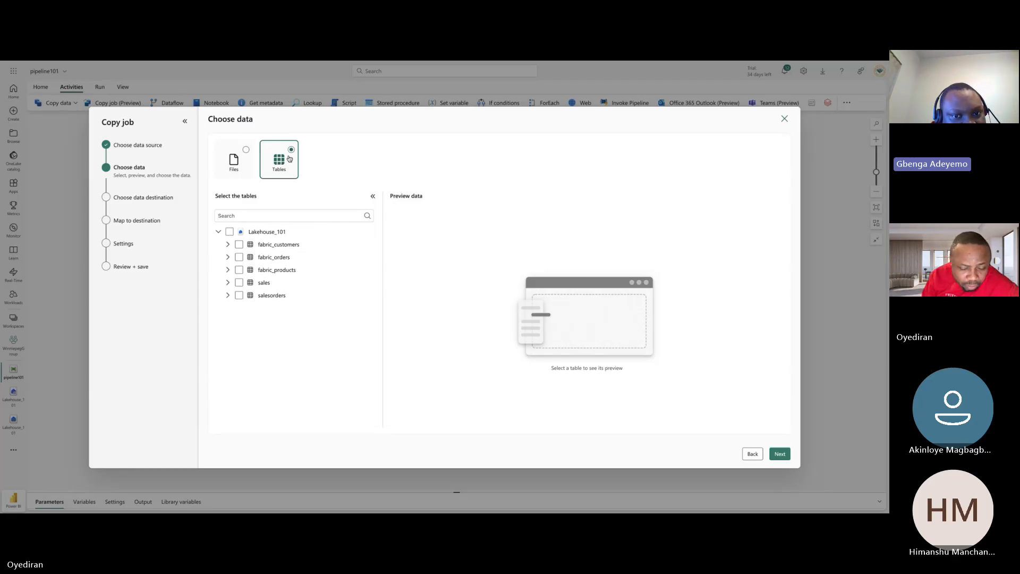
click(239, 245)
click(239, 246)
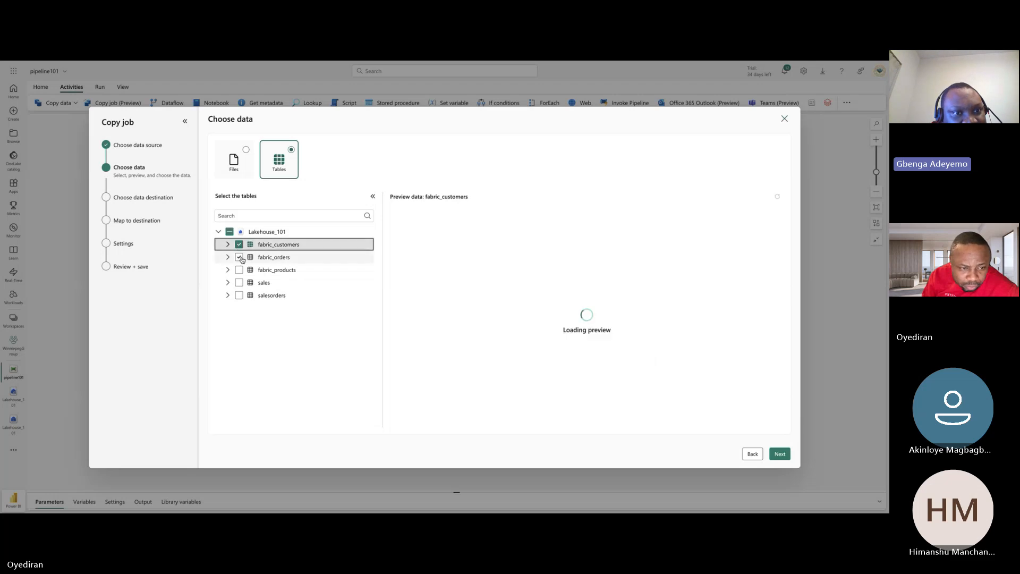
click(239, 258)
click(239, 270)
click(239, 282)
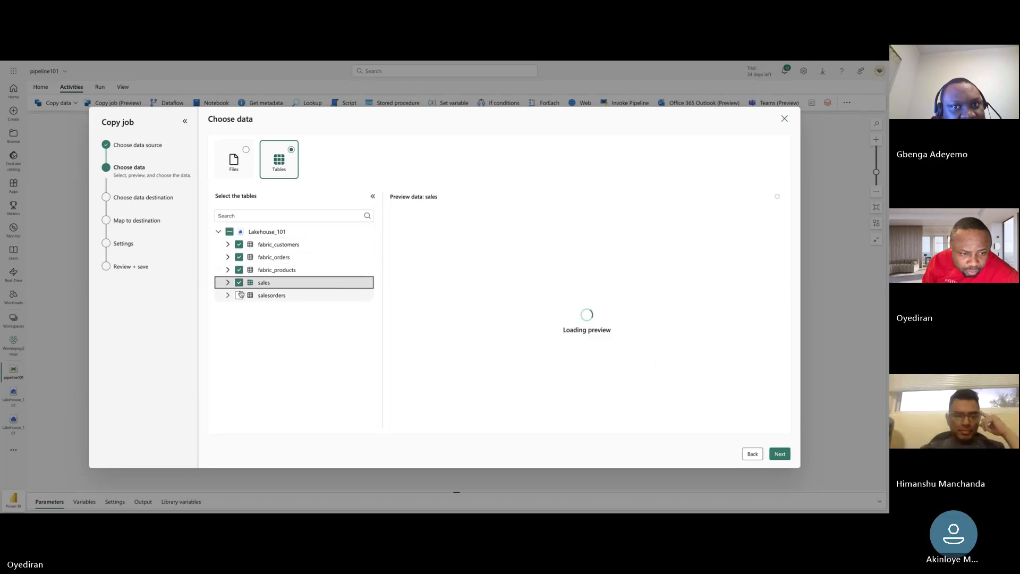
click(242, 295)
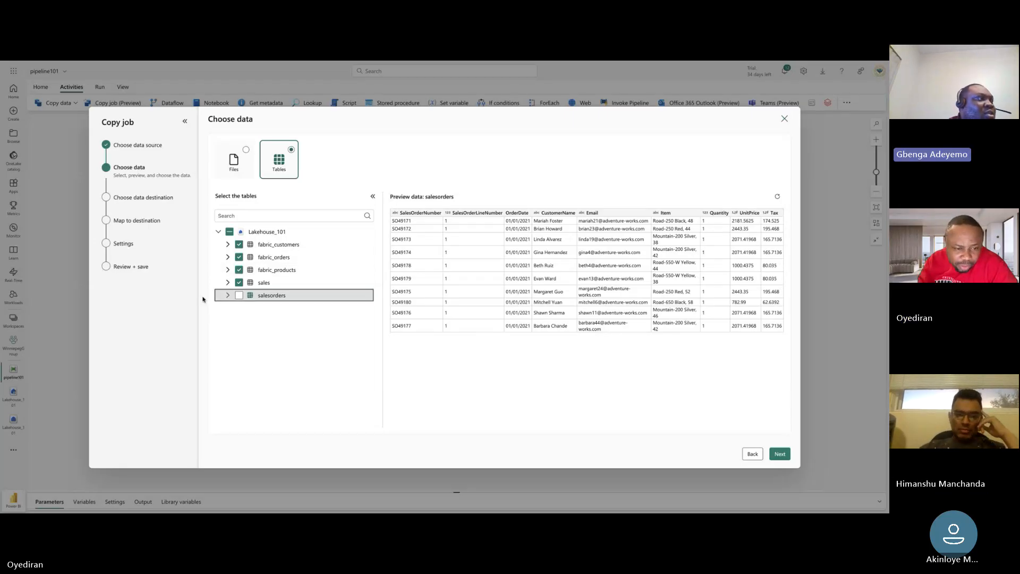
click(239, 295)
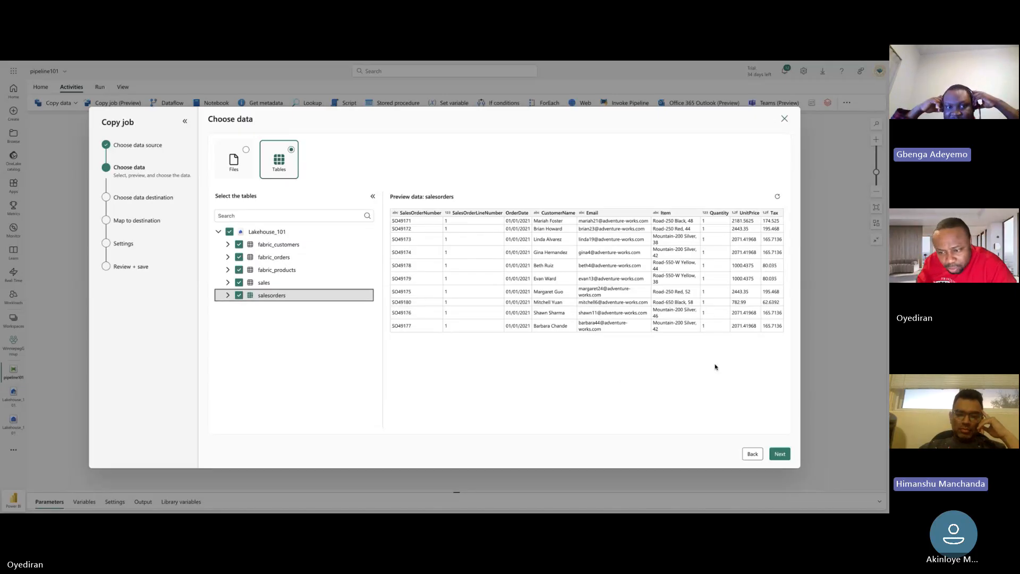
click(781, 453)
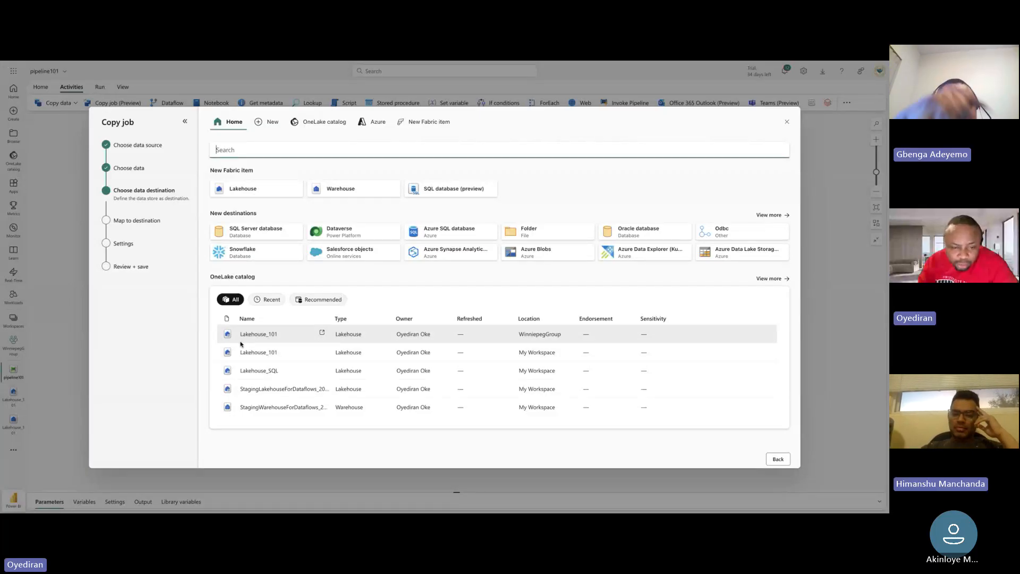
Step: Choose Lakehouse_101 from WinniepegGroup as the copy destination and set the table update method to Overwrite
click(273, 334)
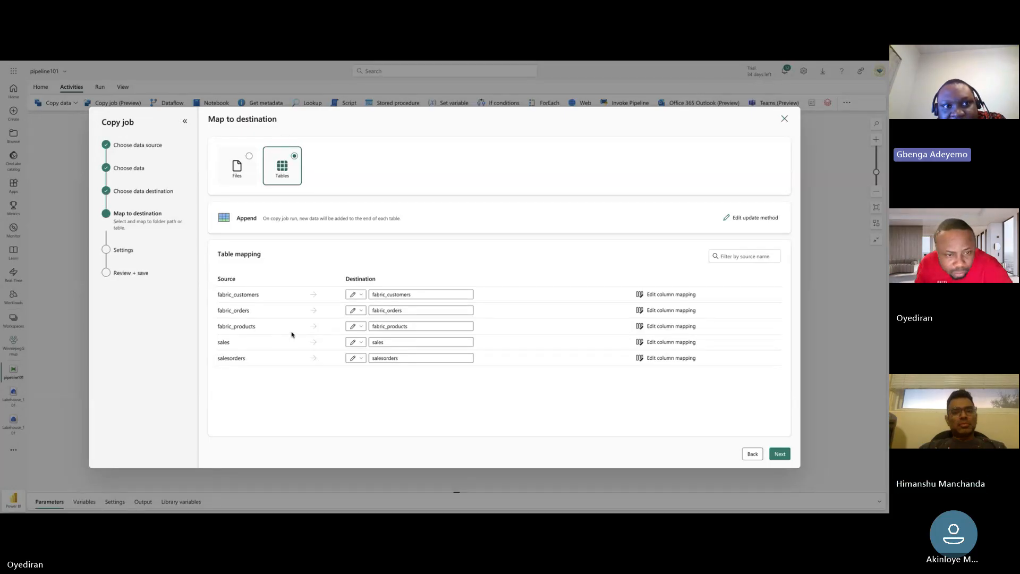
click(743, 218)
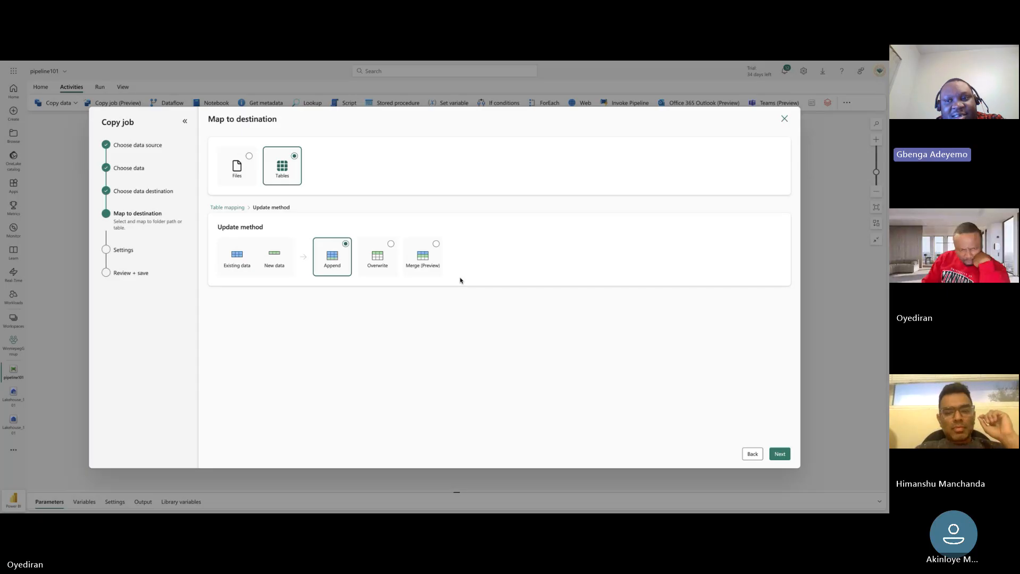
click(393, 247)
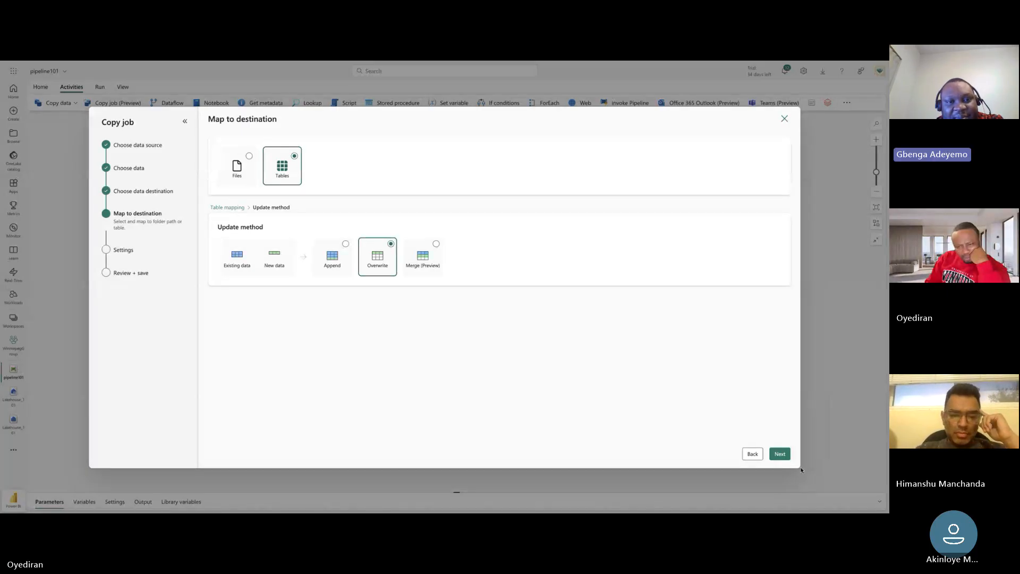
Step: Accept the table mapping, keep the Full copy mode, and save the copy job to the pipeline
click(780, 454)
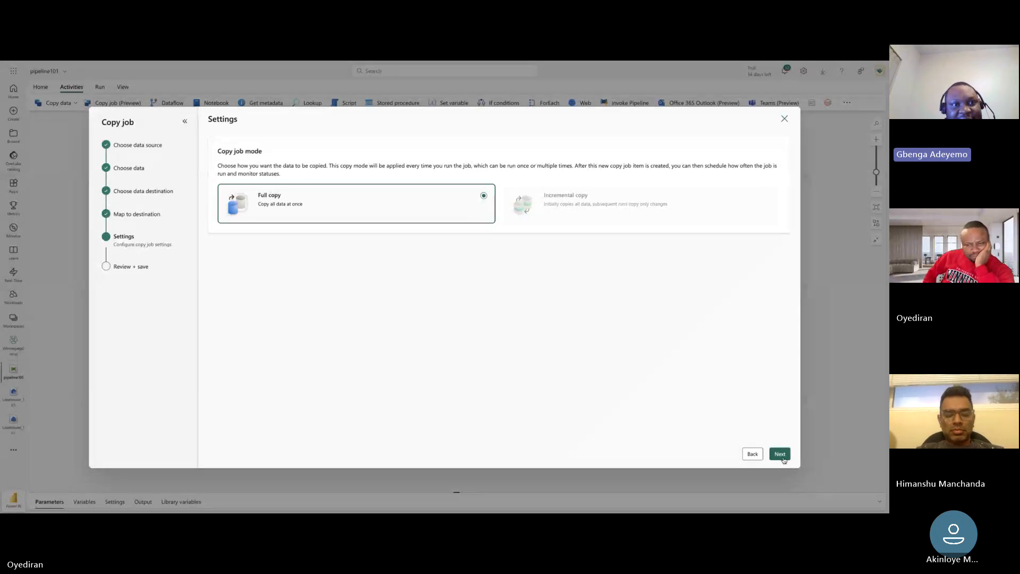
click(781, 456)
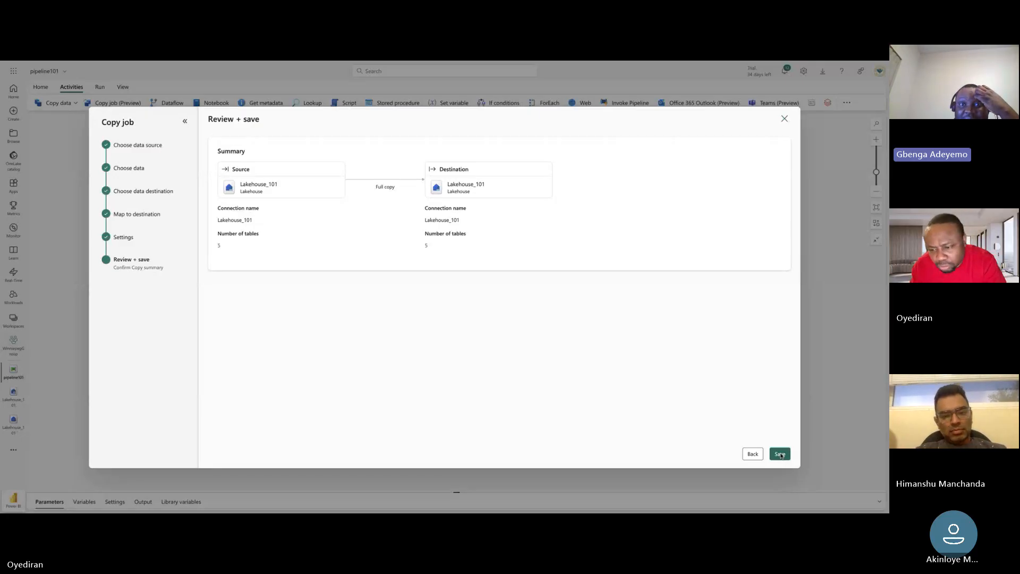
click(780, 454)
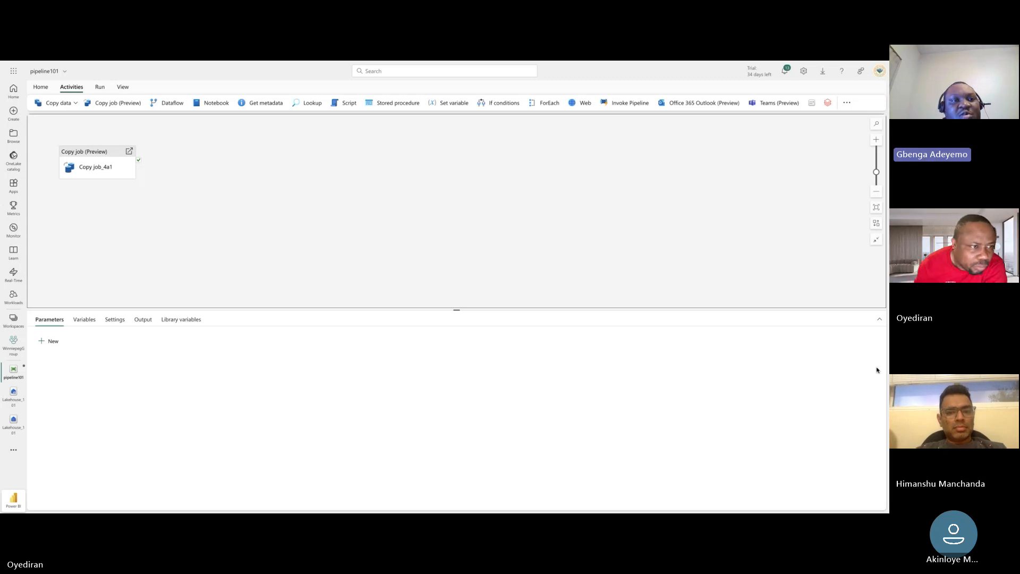
Step: Validate pipeline101 and open the connection settings of the flagged copy job activity
click(41, 87)
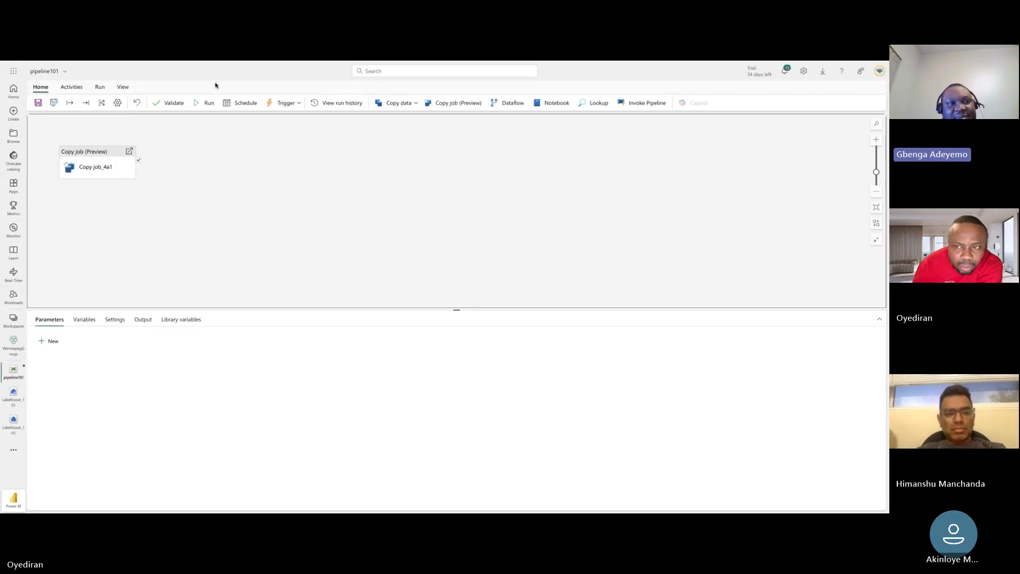
click(175, 105)
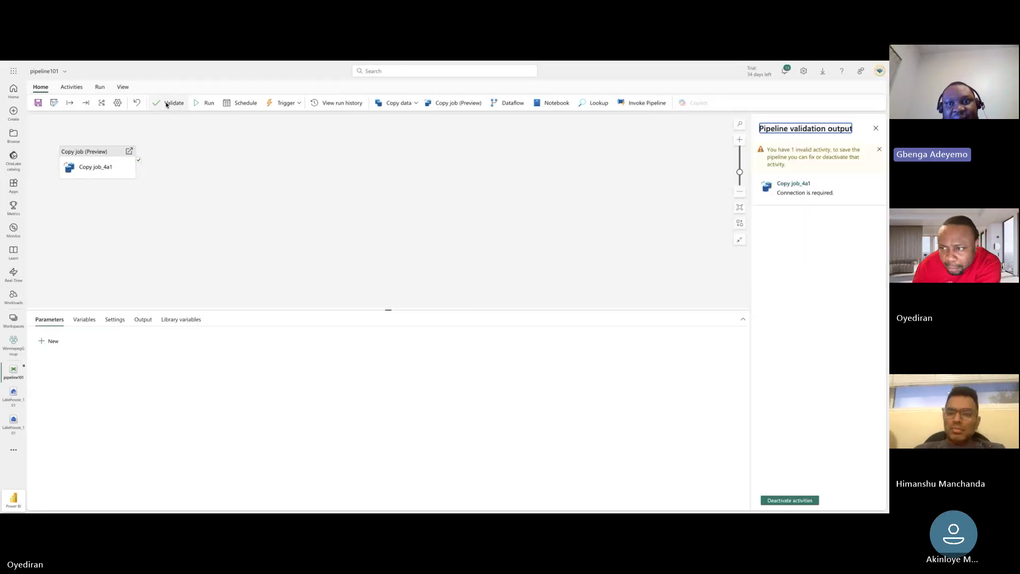
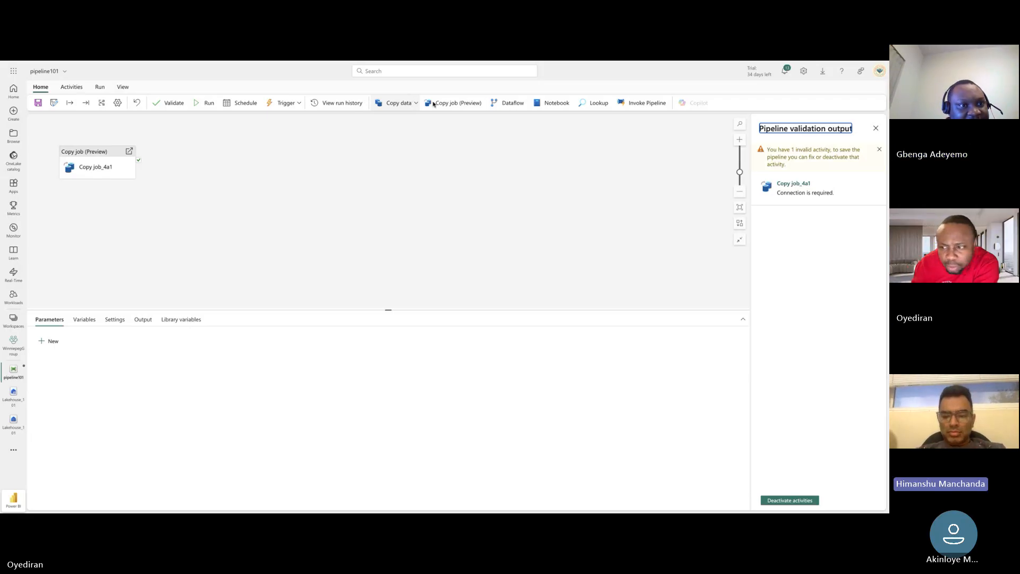
click(791, 185)
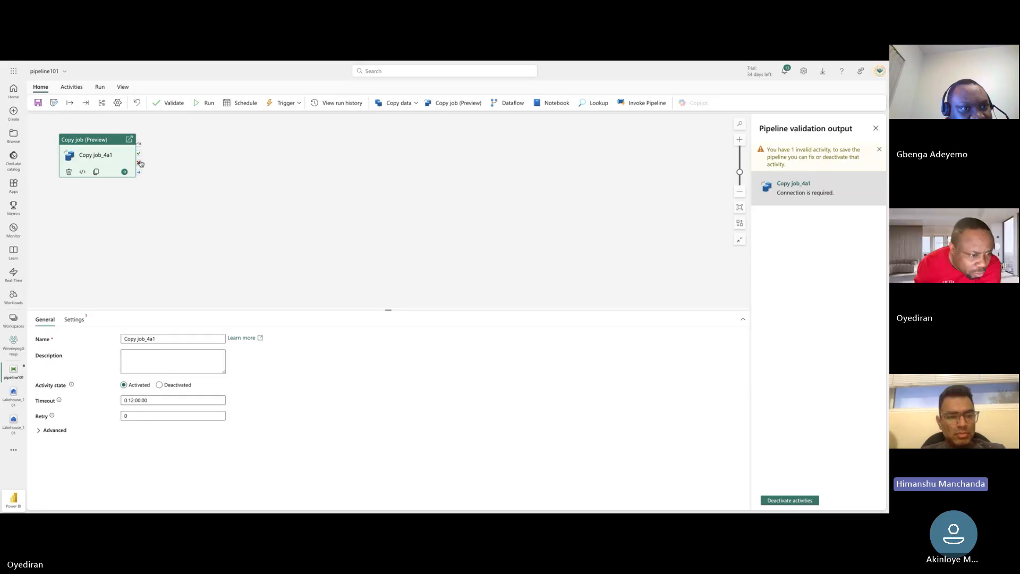
click(82, 321)
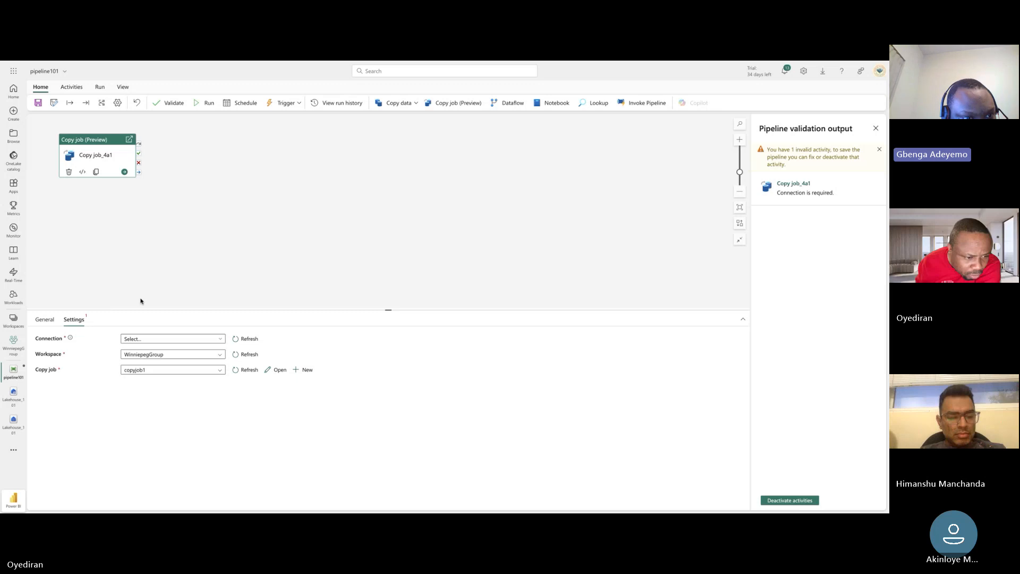
click(222, 341)
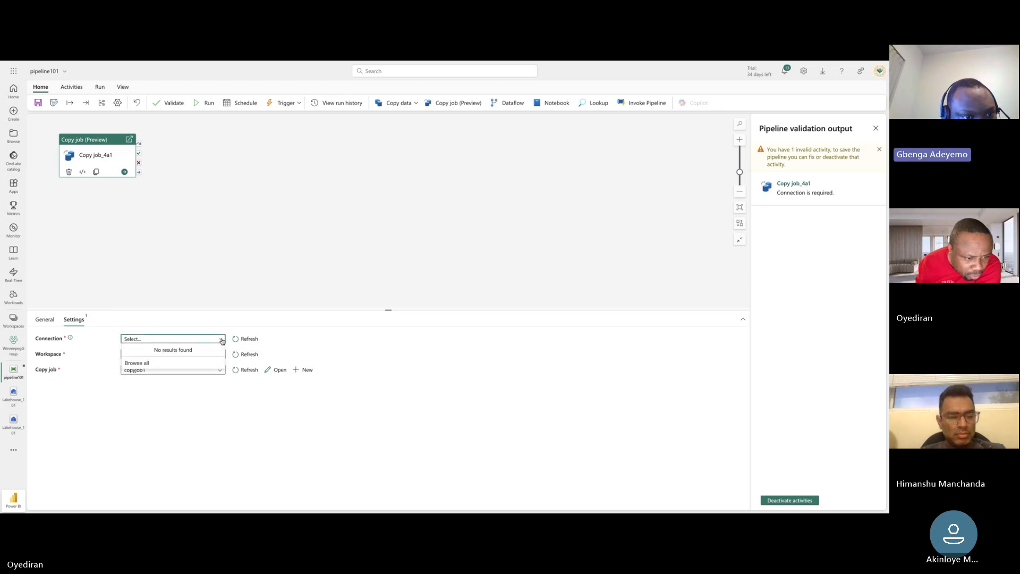
click(159, 363)
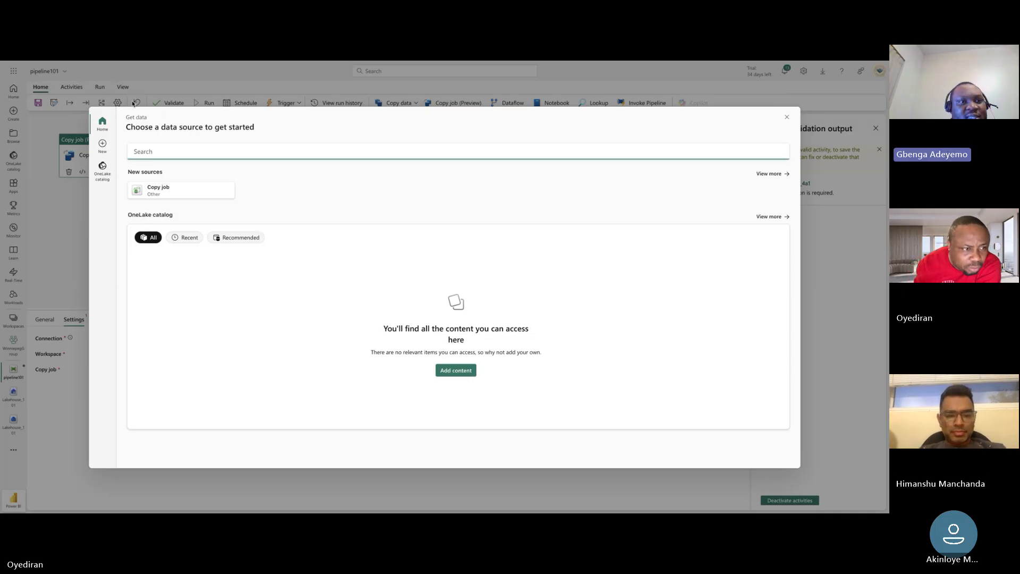
click(103, 174)
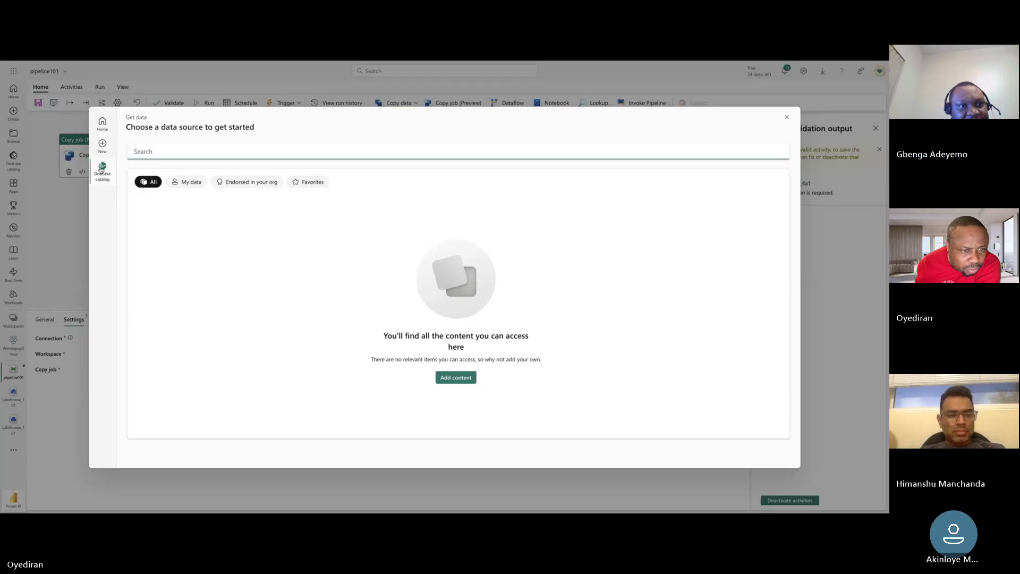
click(101, 172)
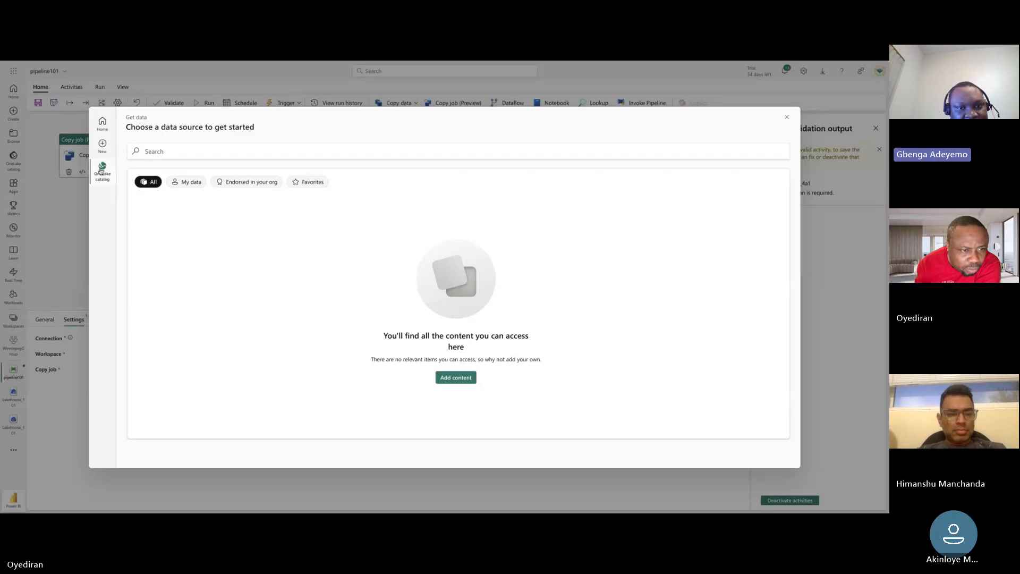
click(190, 183)
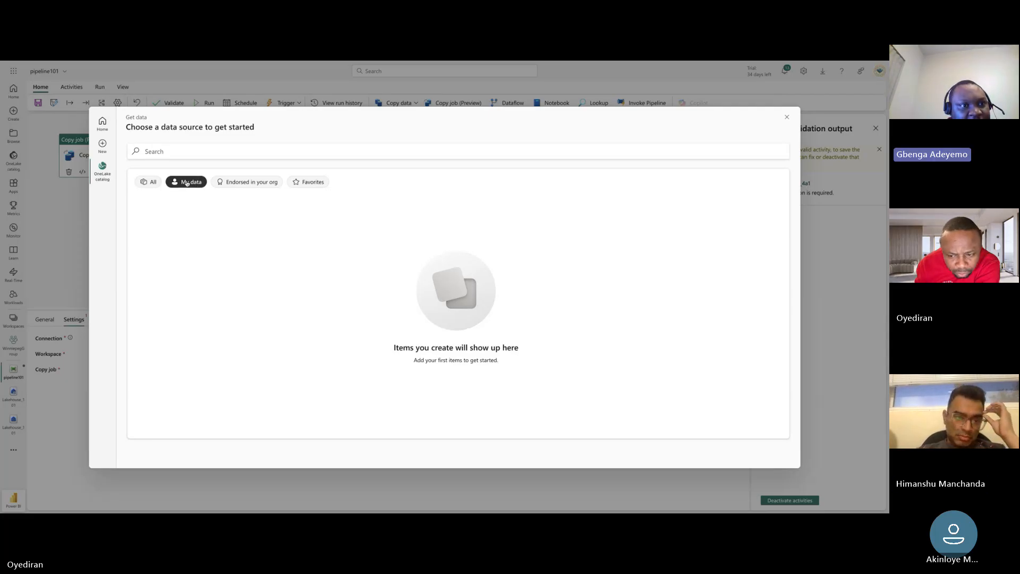
click(149, 181)
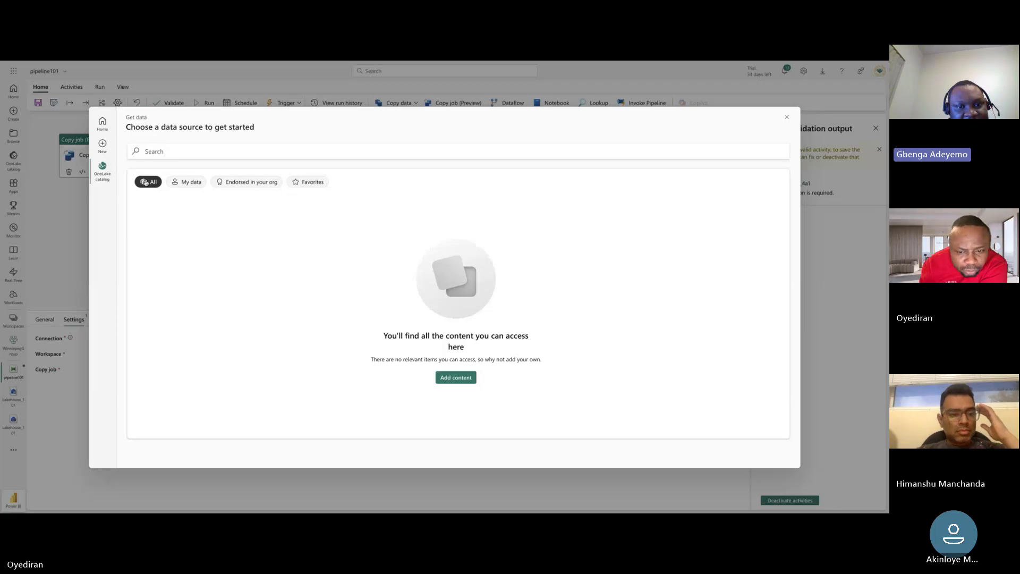
click(787, 119)
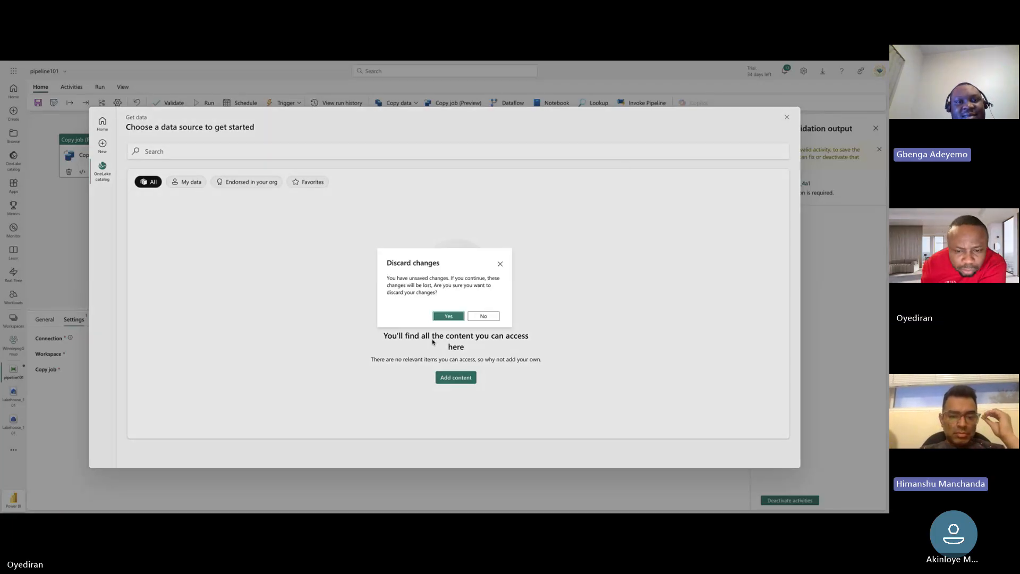
click(500, 265)
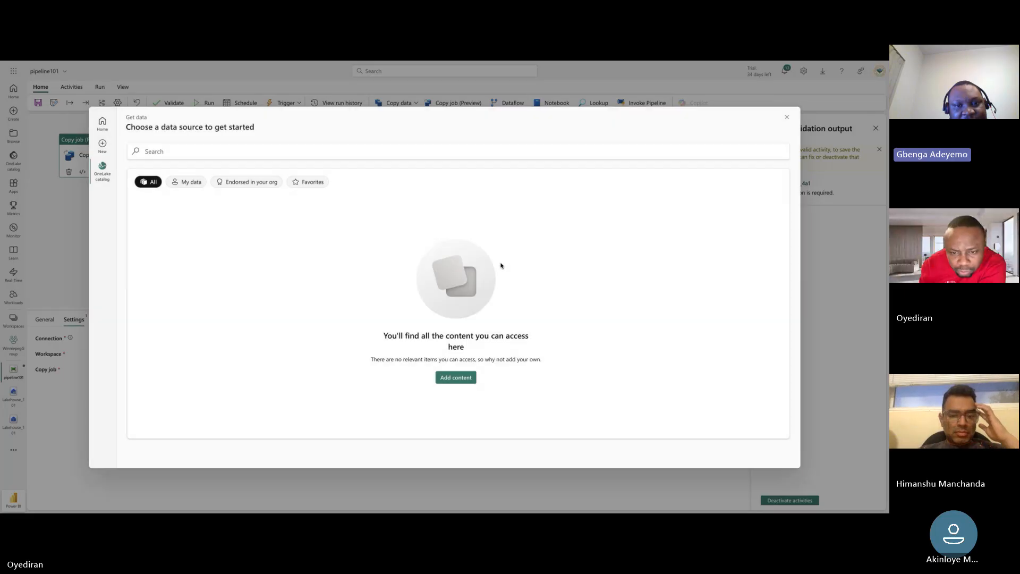
click(460, 381)
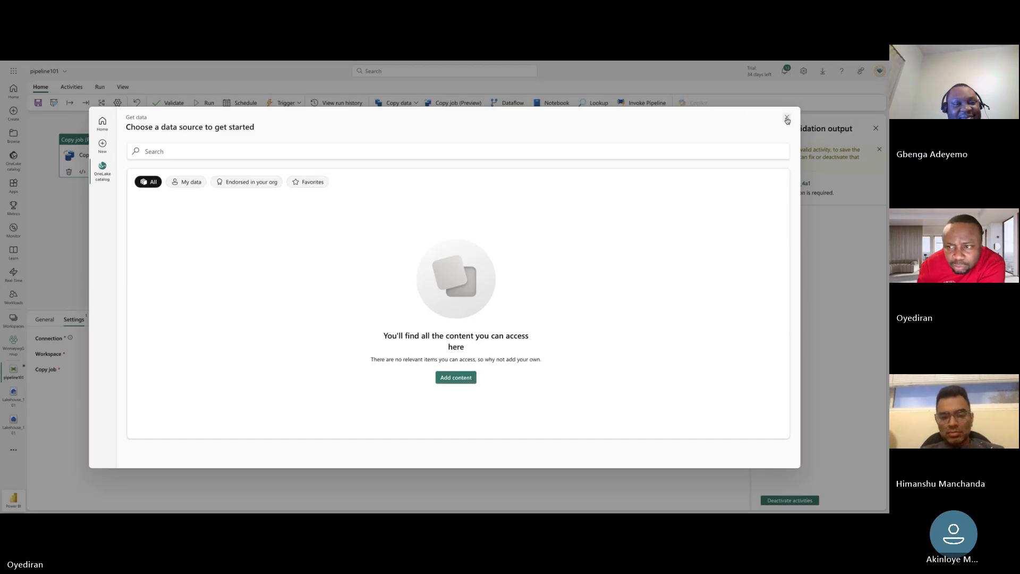
click(787, 117)
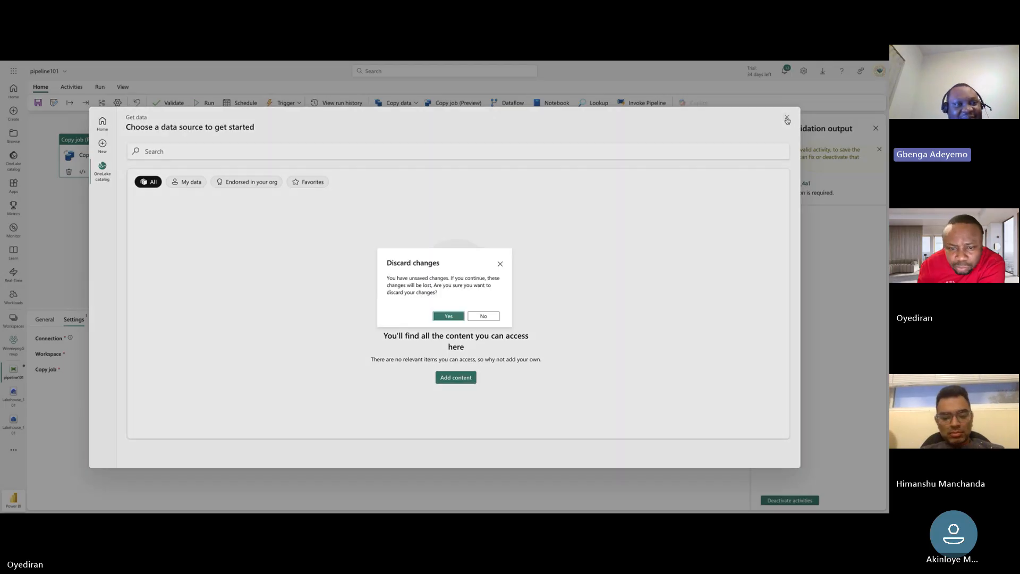
click(453, 317)
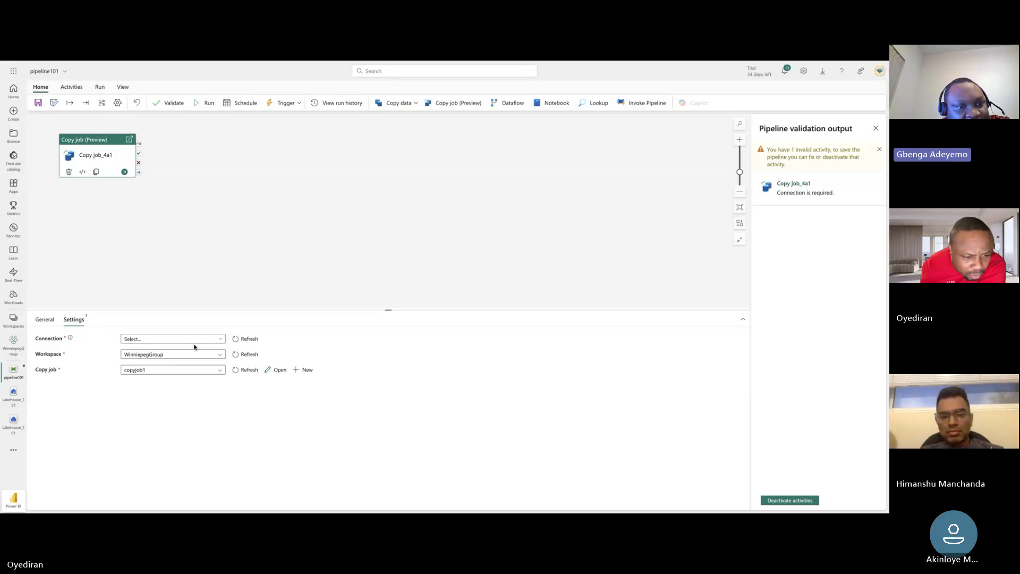
Step: Refresh the activity's connection list and check which connections and copy jobs are available
click(244, 339)
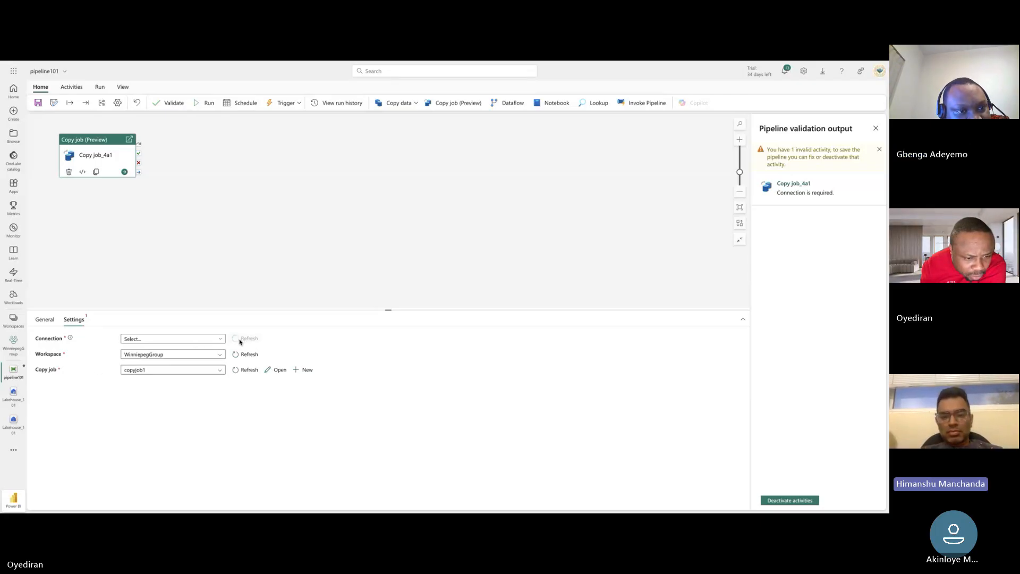
click(221, 340)
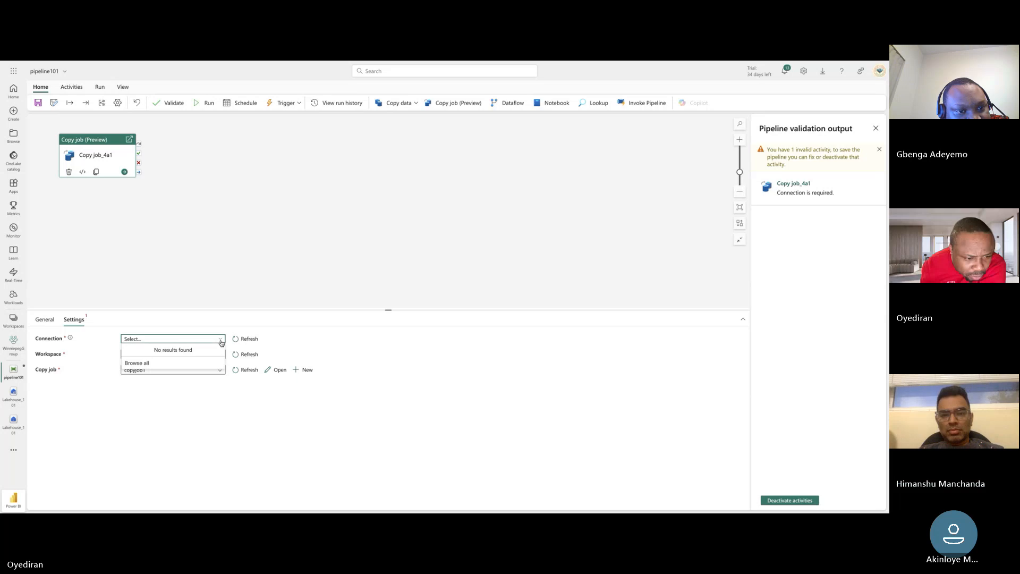
click(79, 370)
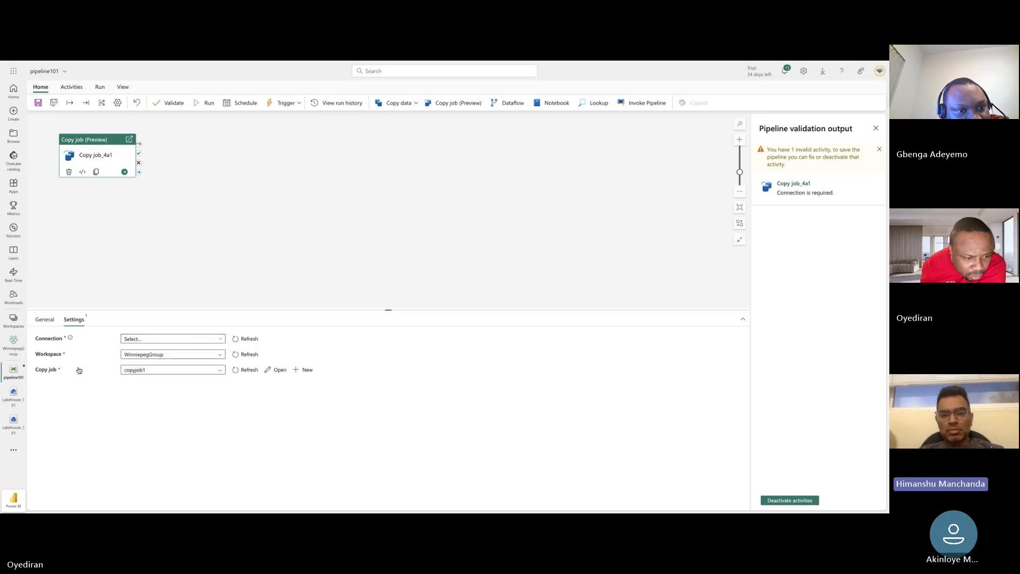
click(219, 370)
click(171, 382)
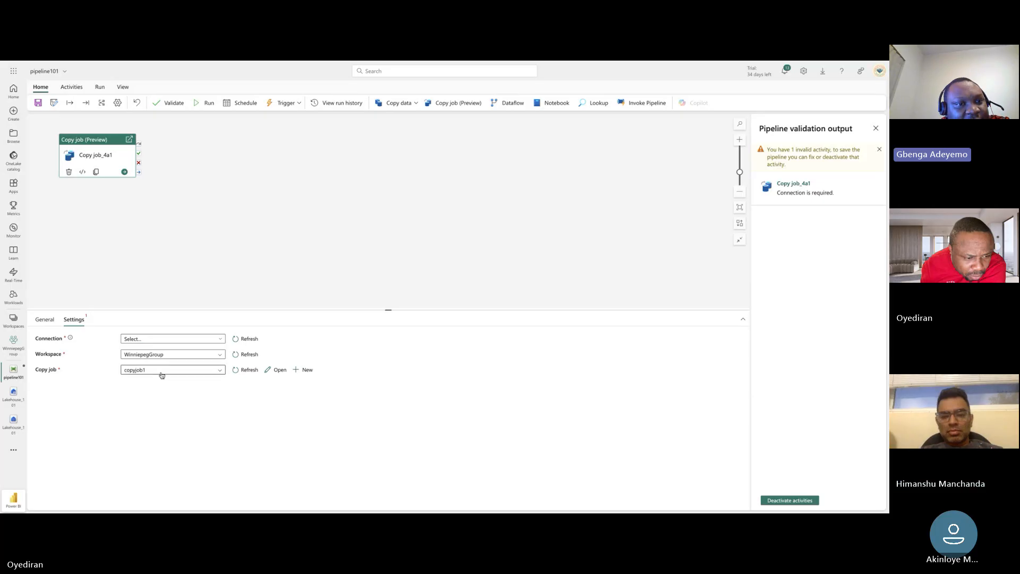
mouse_move(69, 341)
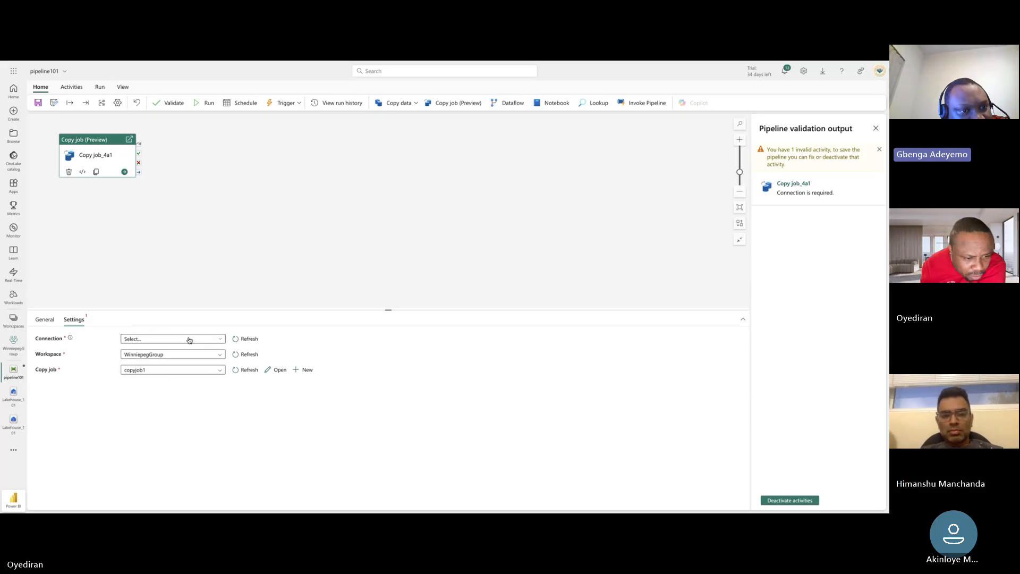
click(209, 340)
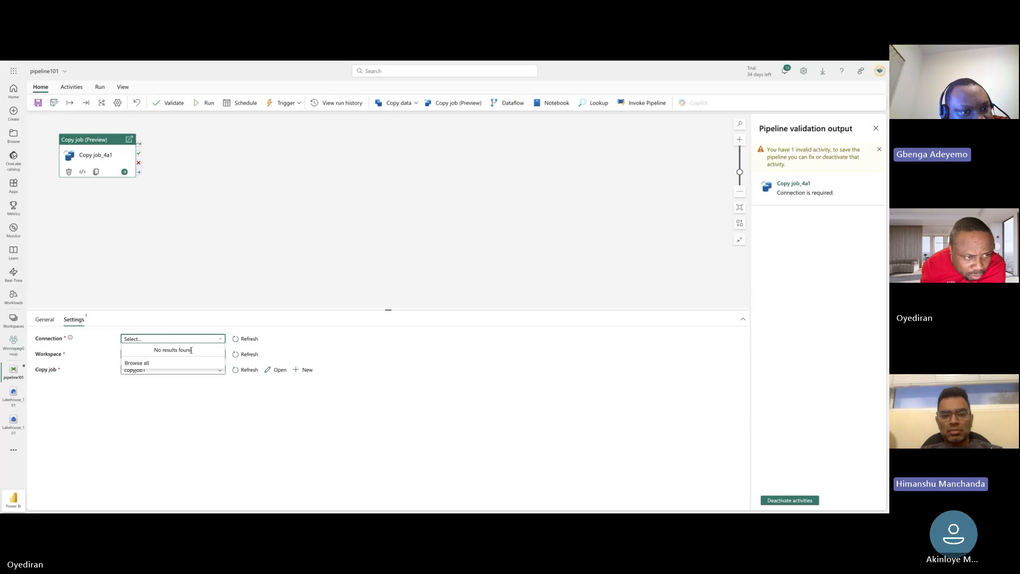
click(238, 341)
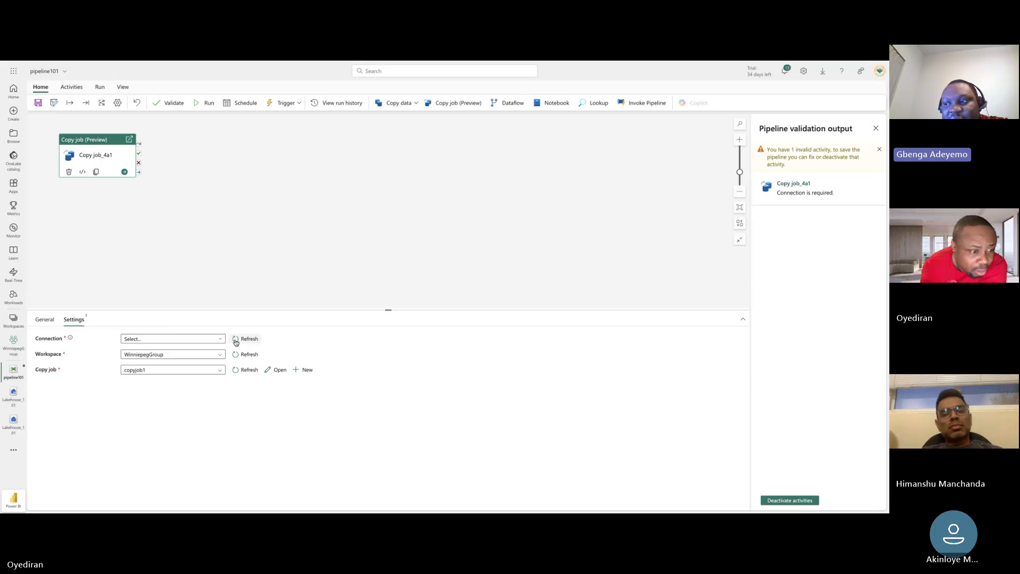
Step: Add a Copy job connection named CopyJob, sign in with the organizational account, and connect it to the activity
click(218, 341)
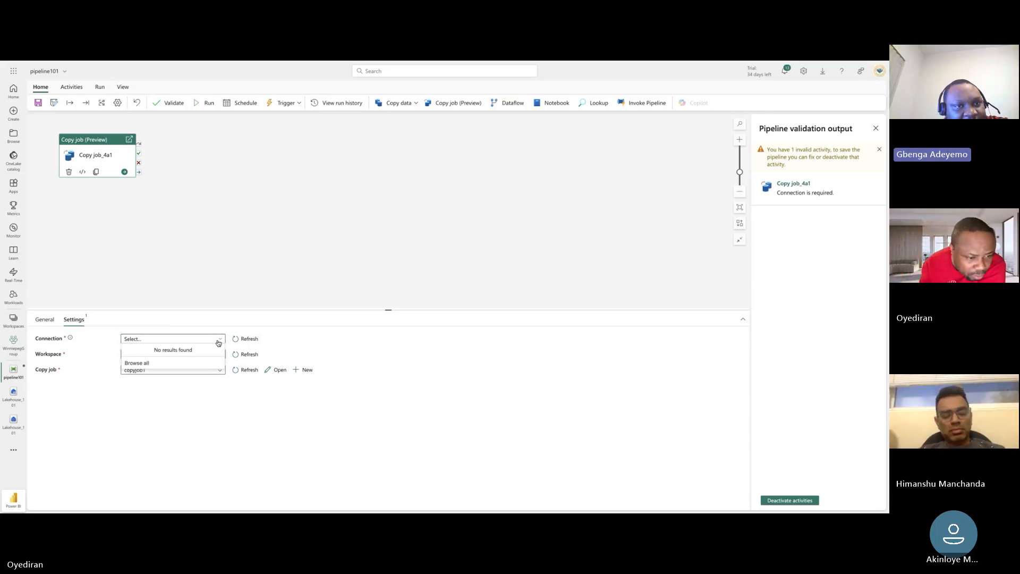
click(137, 362)
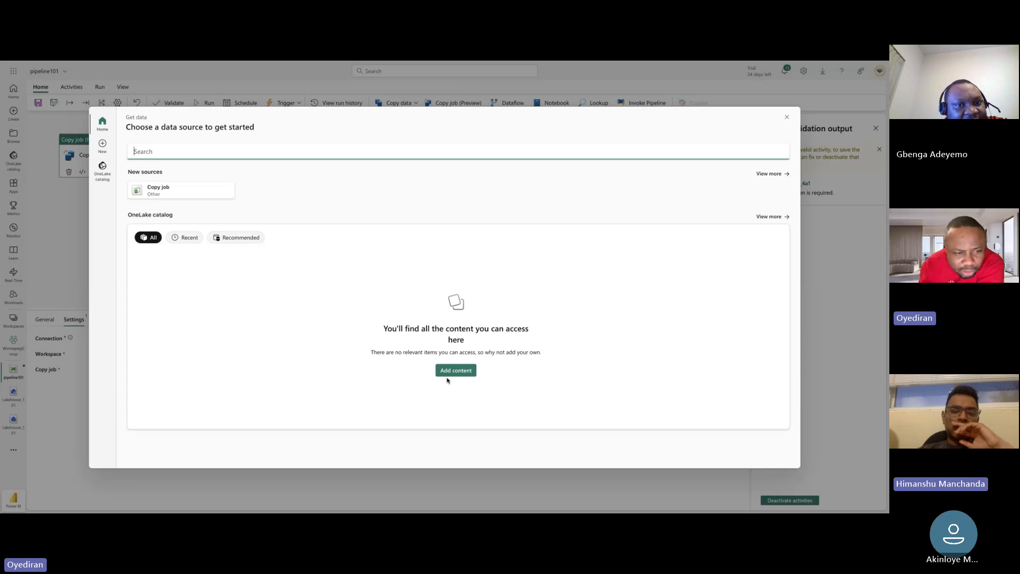
click(156, 190)
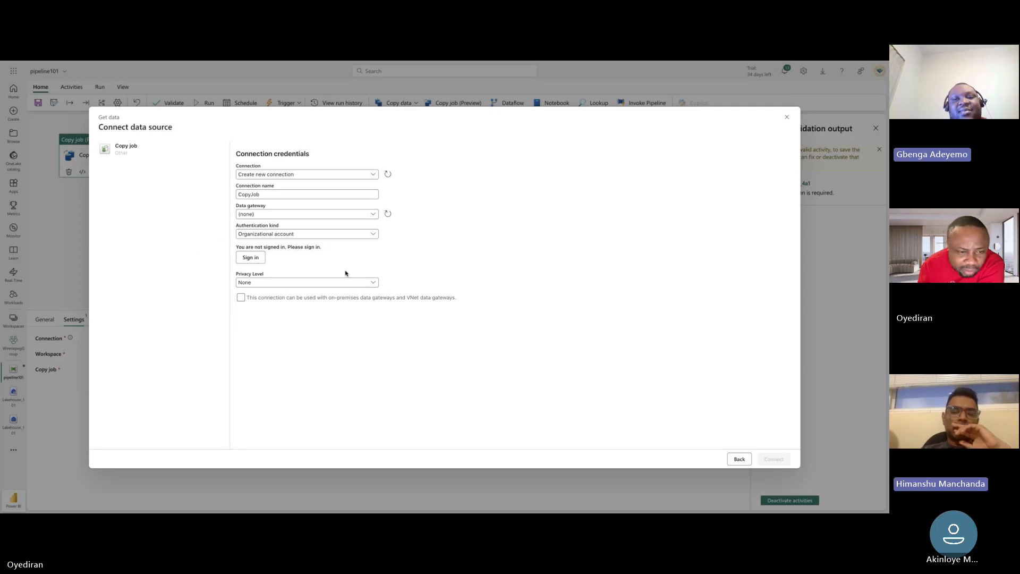
click(257, 259)
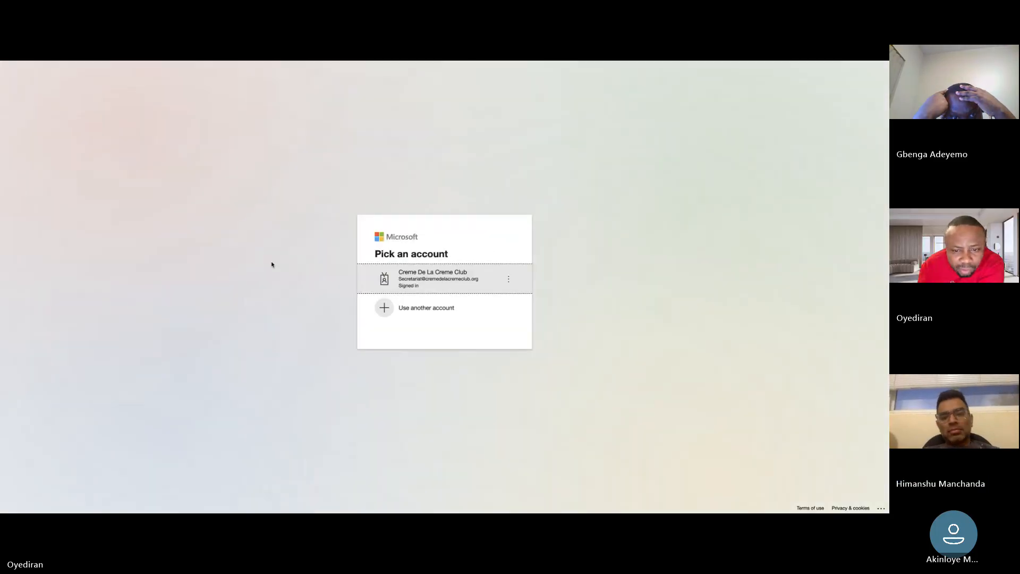
click(436, 272)
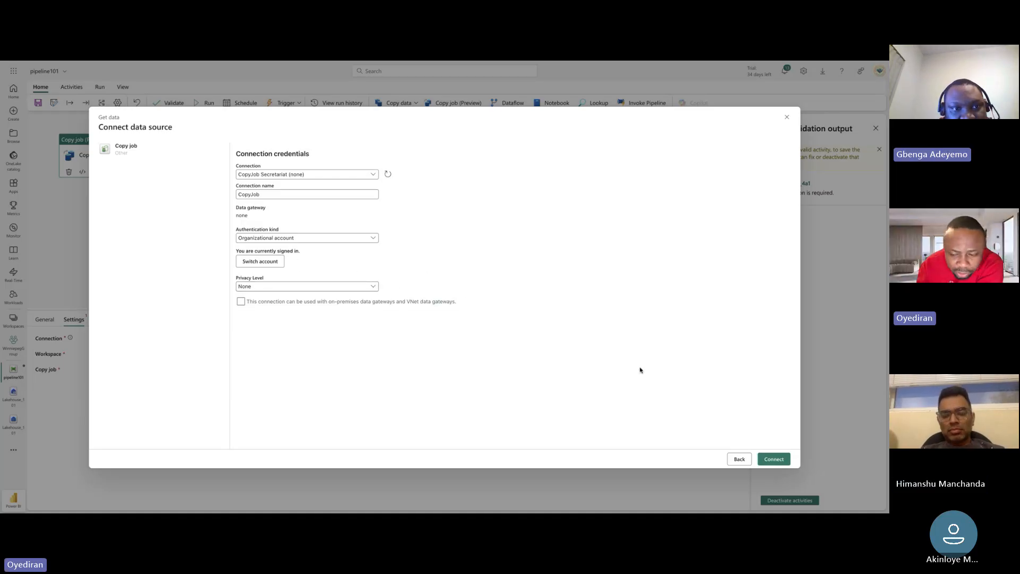
click(772, 459)
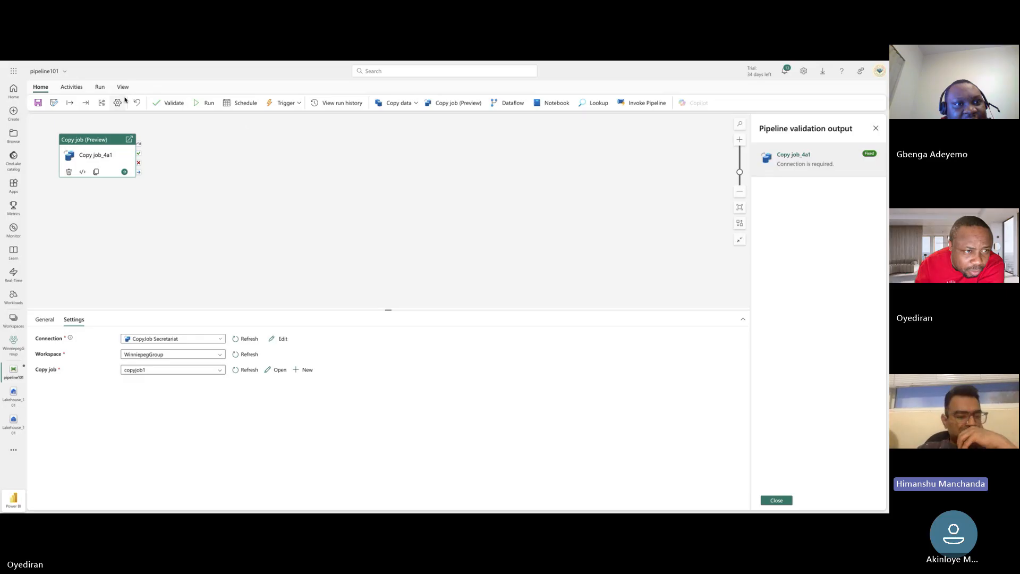
Step: Validate pipeline101, save and run it, and select the Copy job_4a1 activity in the run output
click(171, 103)
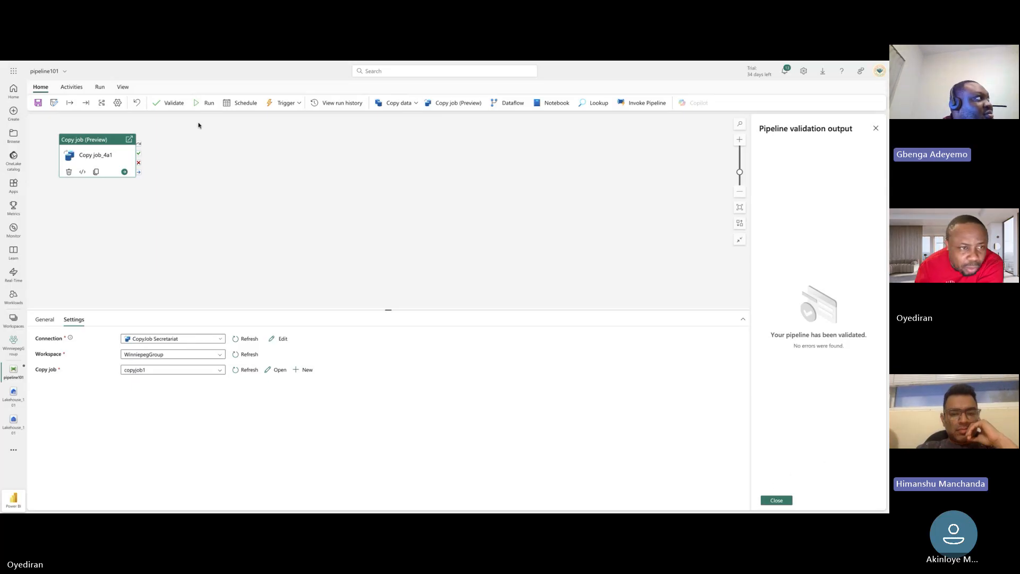
click(204, 104)
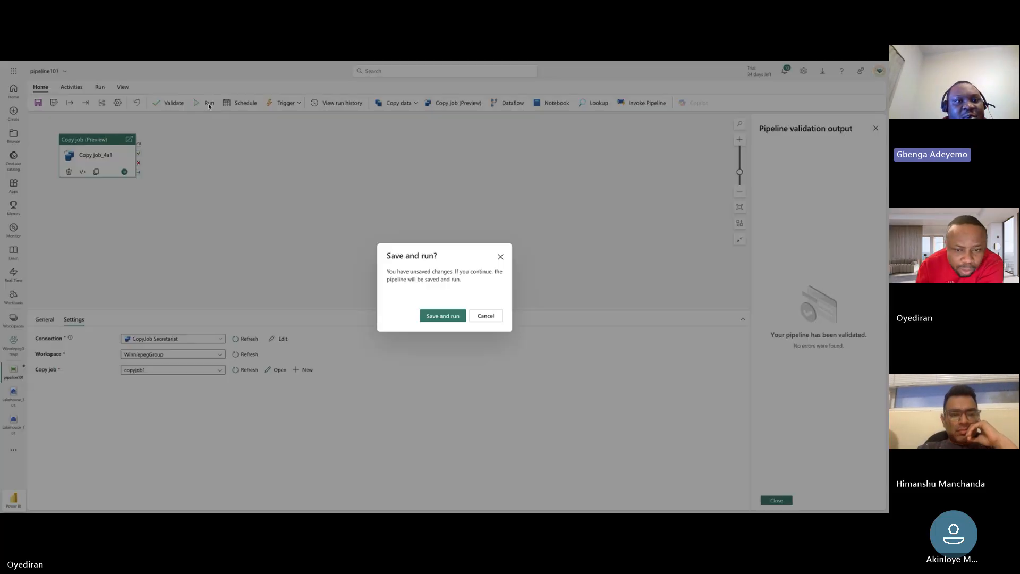
click(440, 317)
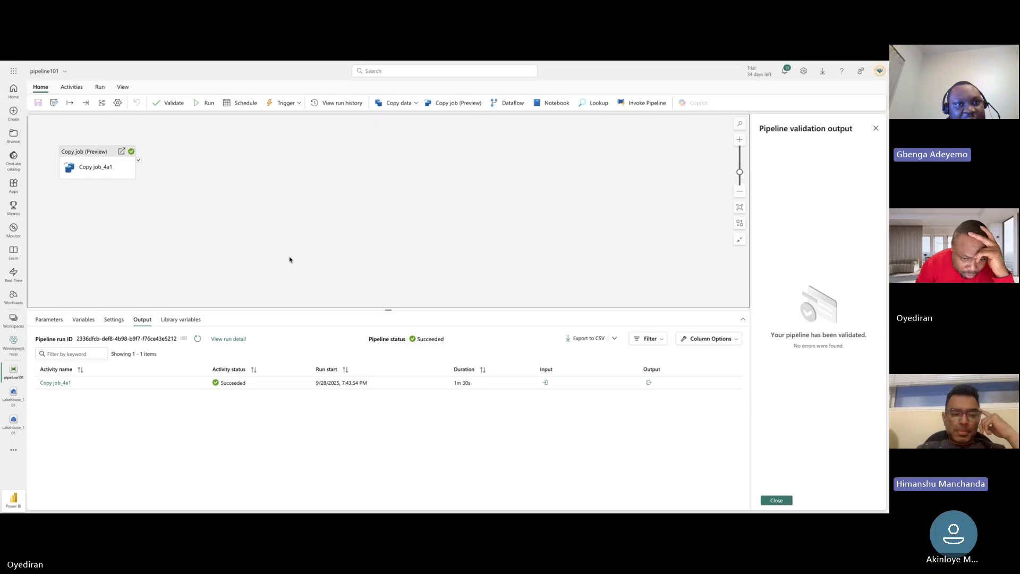
click(231, 385)
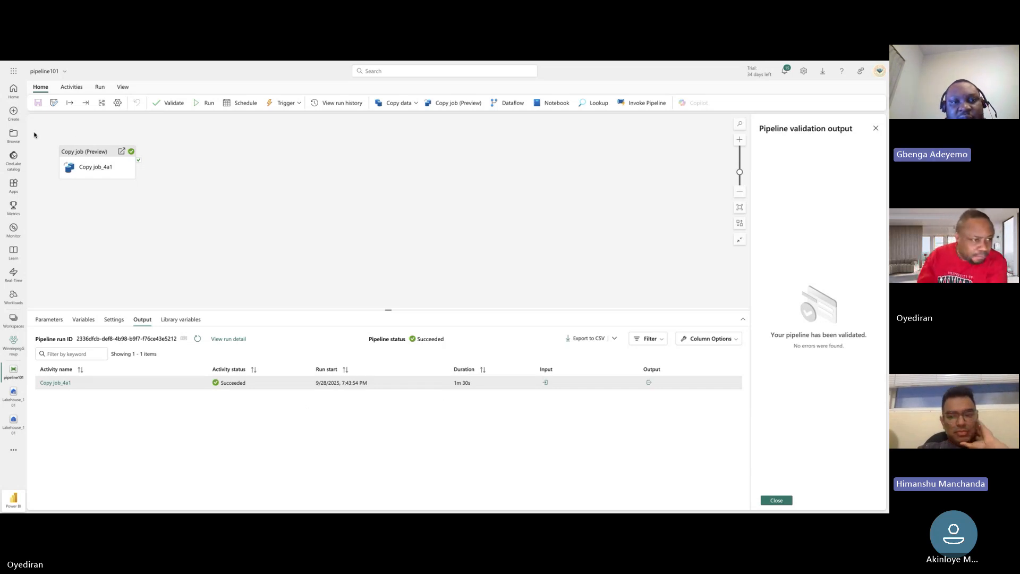
Step: Start a new schedule for pipeline101, review its repeat frequency options, and leave the schedule without saving
click(240, 105)
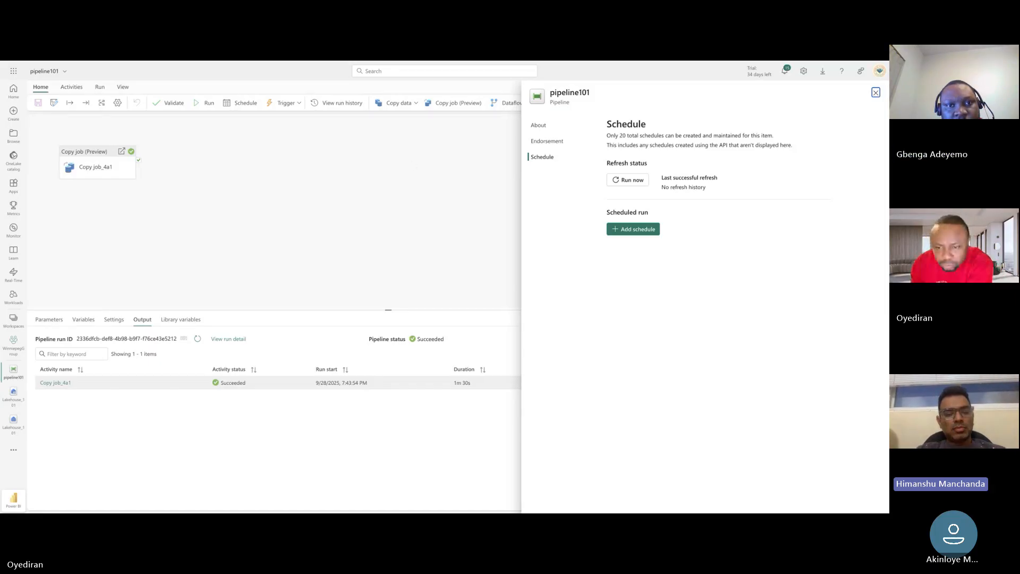
click(618, 230)
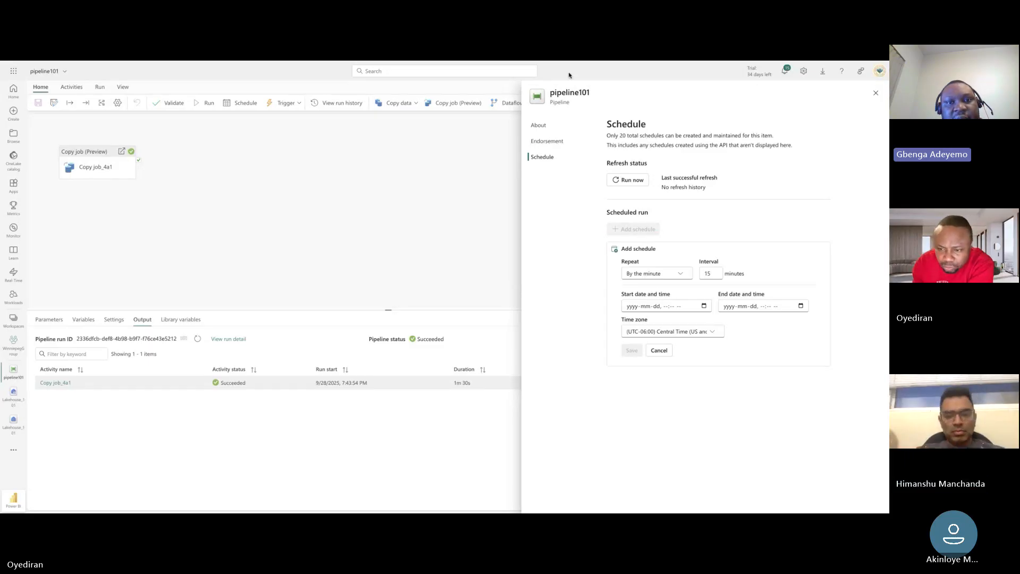
click(678, 275)
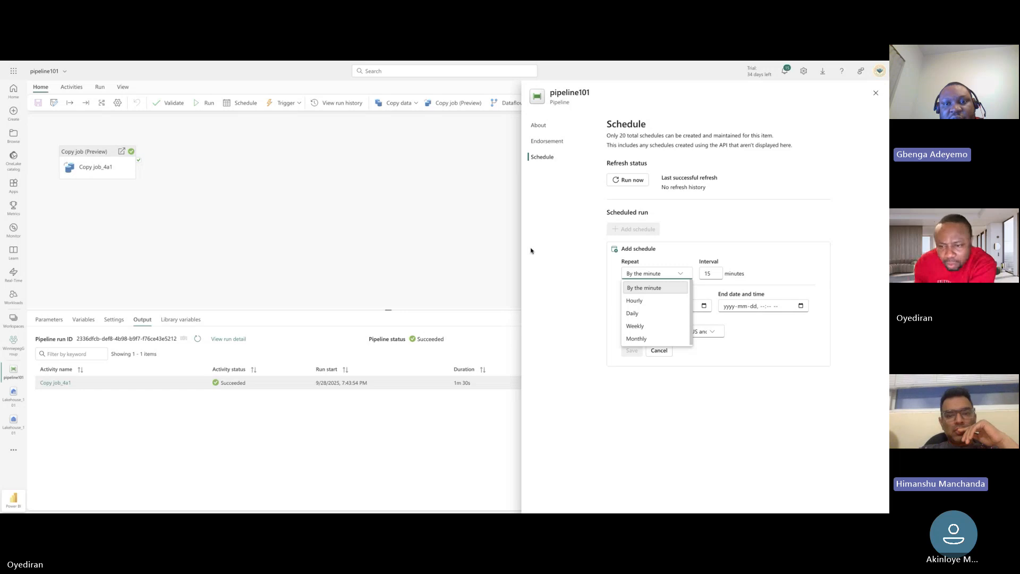
click(548, 252)
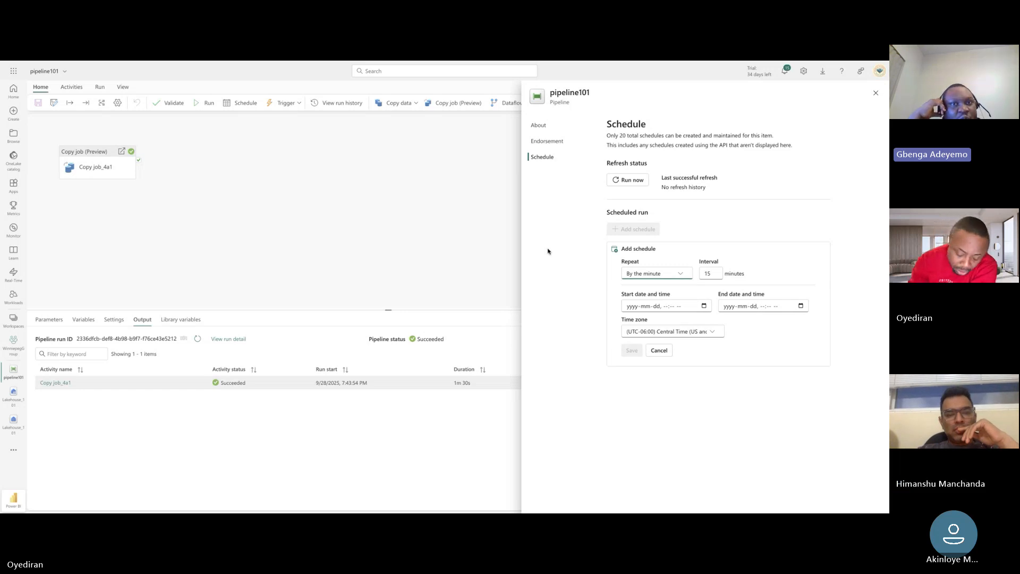
key(Down)
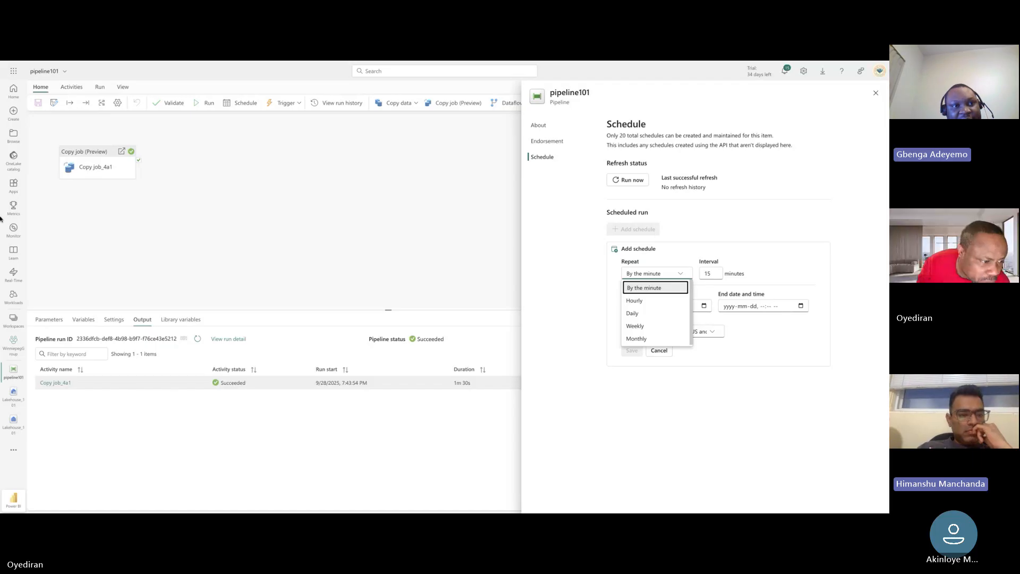
click(12, 342)
click(14, 344)
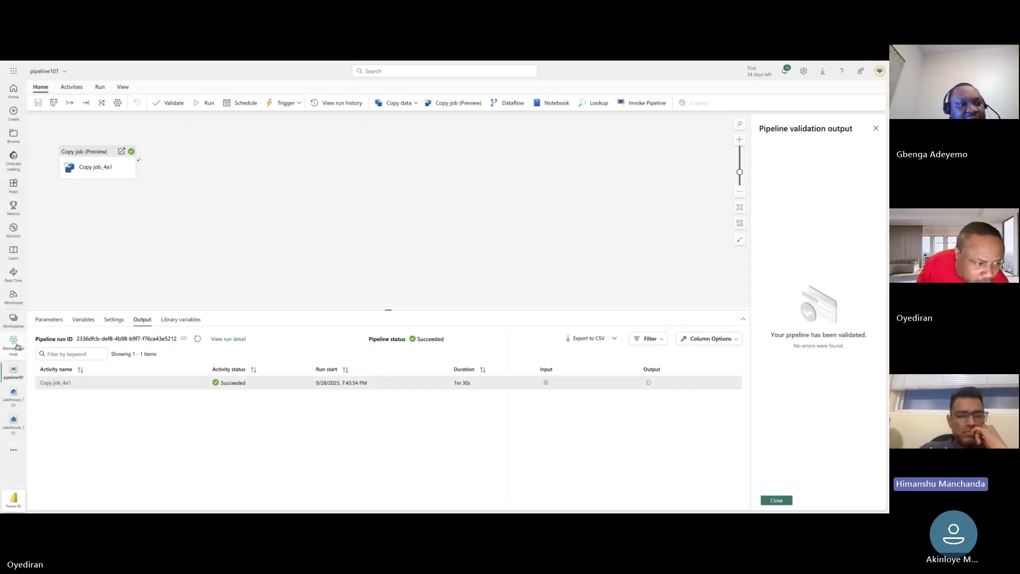
Step: Open Lakehouse_101 in the WinniepegGroup workspace and examine the copied folders under Unidentified, including fabric_customers
click(15, 345)
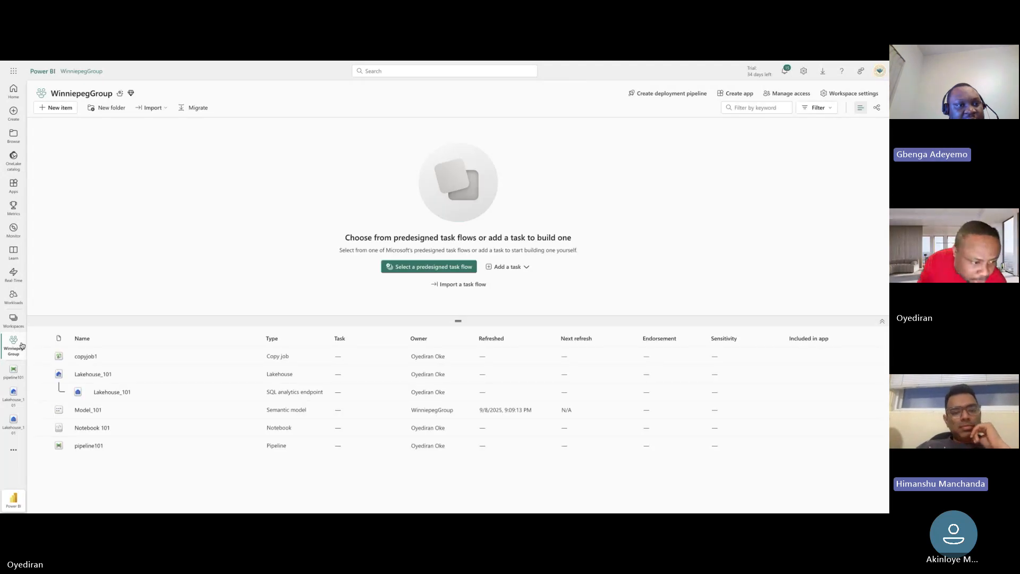
click(89, 375)
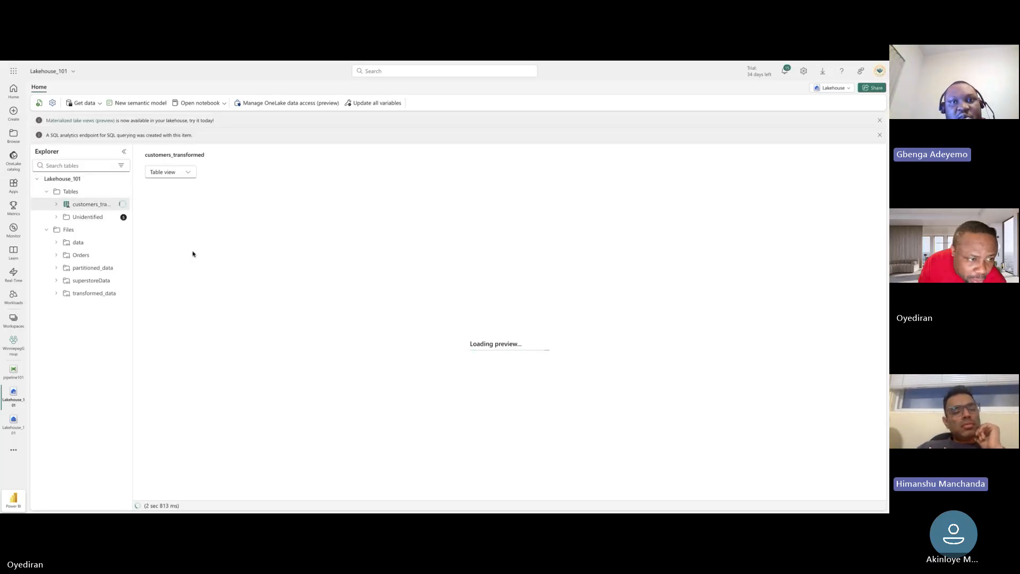
click(57, 217)
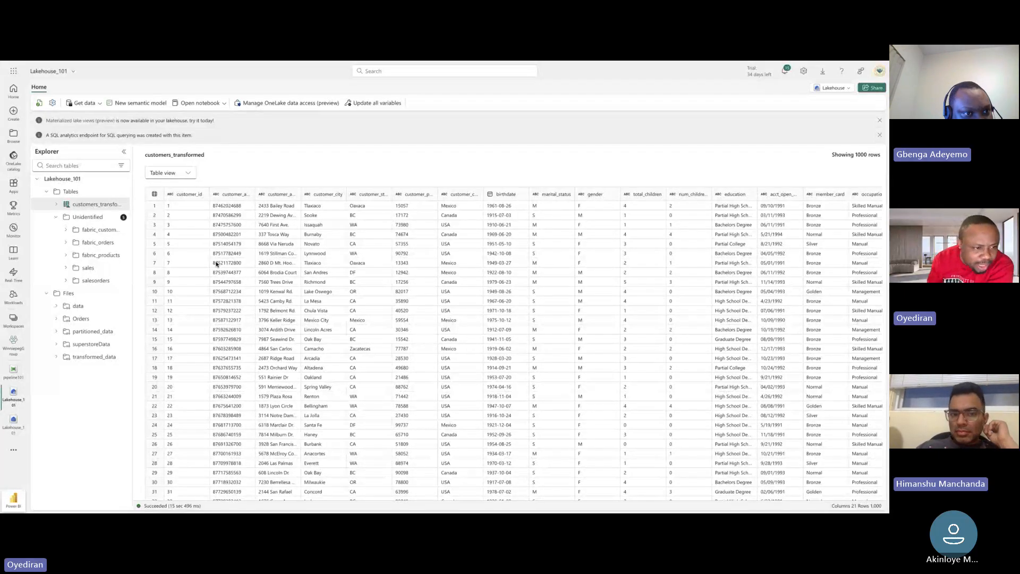
click(122, 219)
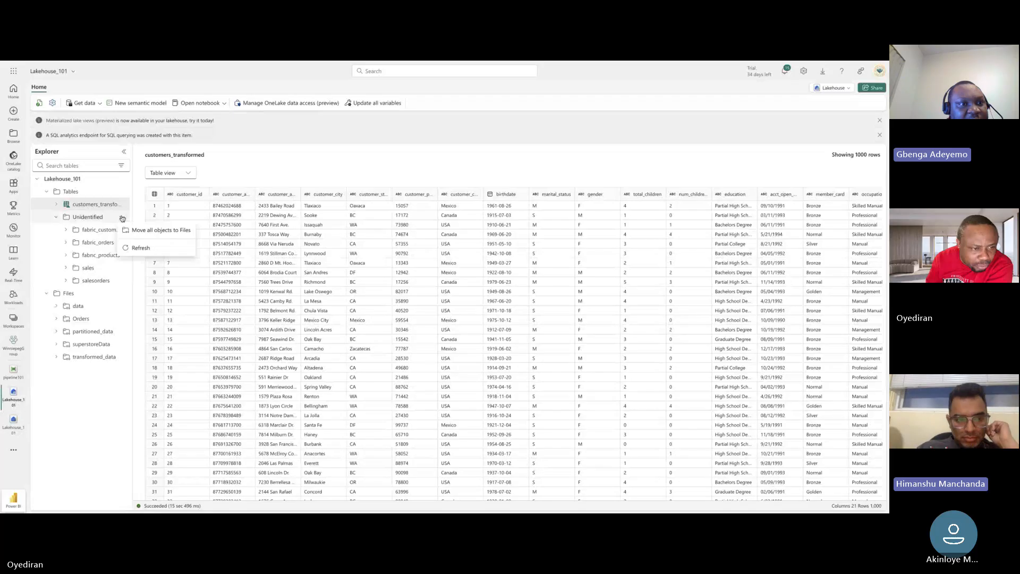
click(79, 228)
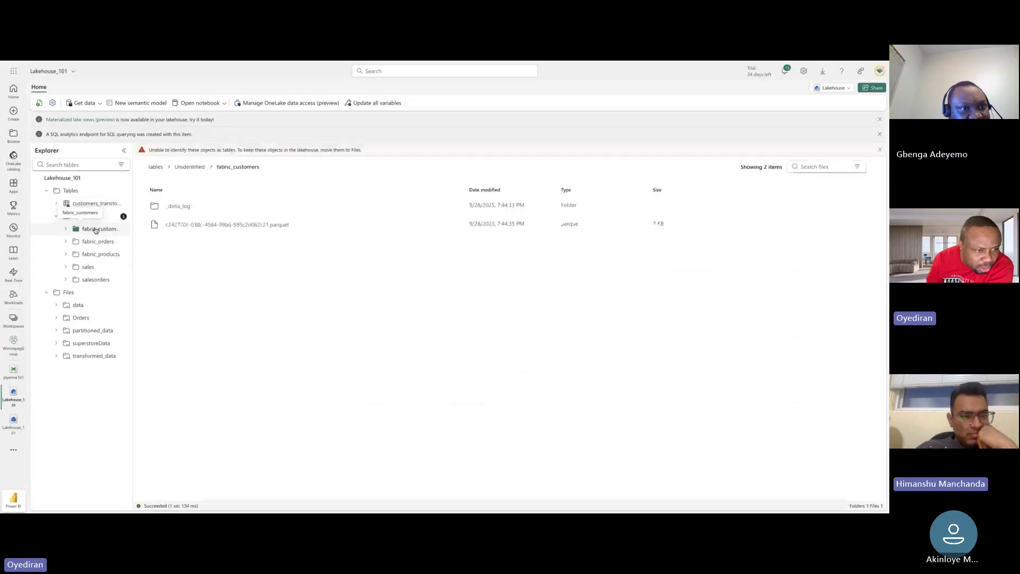
click(91, 216)
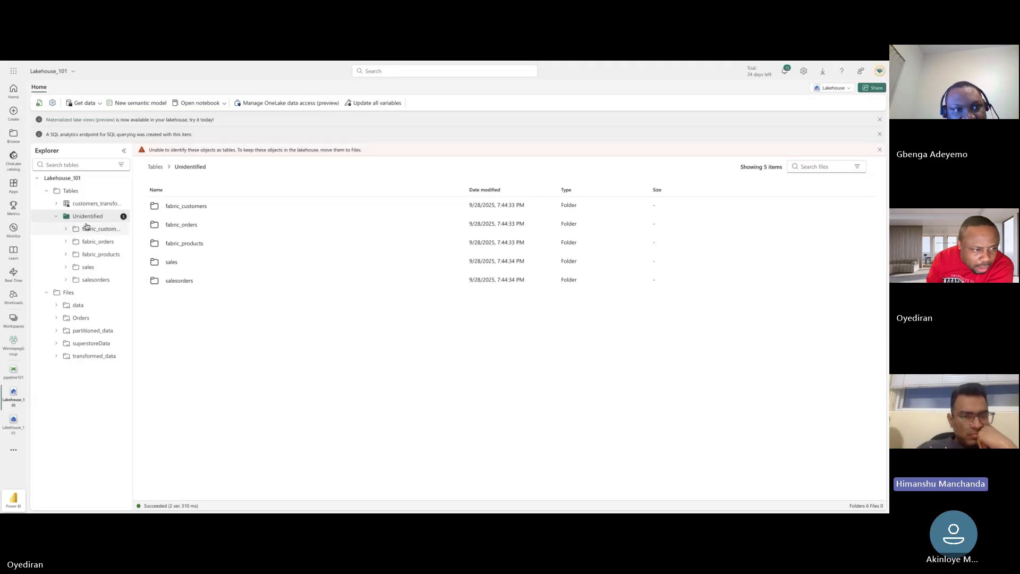
Step: Move all objects in the Unidentified folder of Lakehouse_101 to Files
click(56, 217)
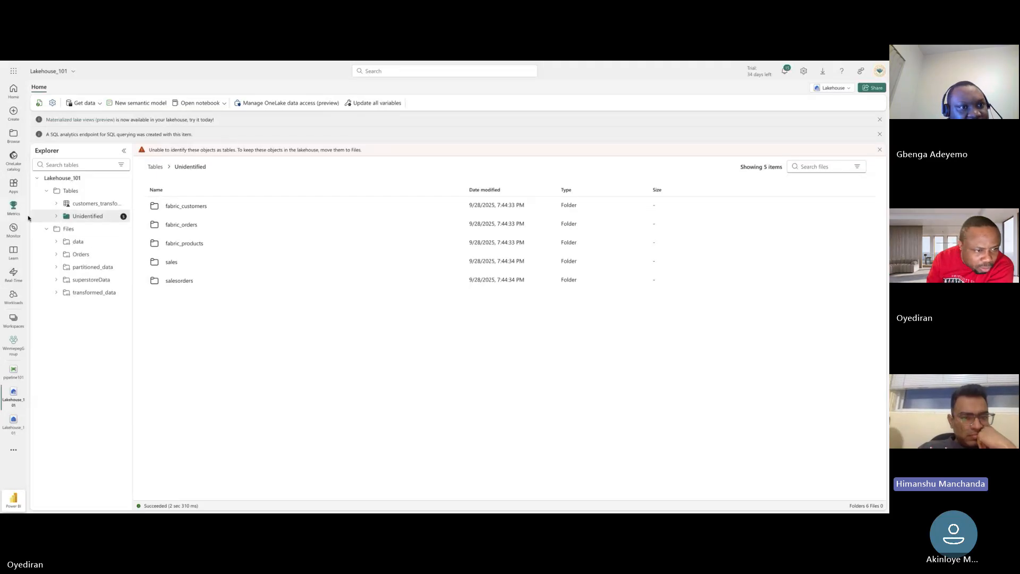
click(120, 217)
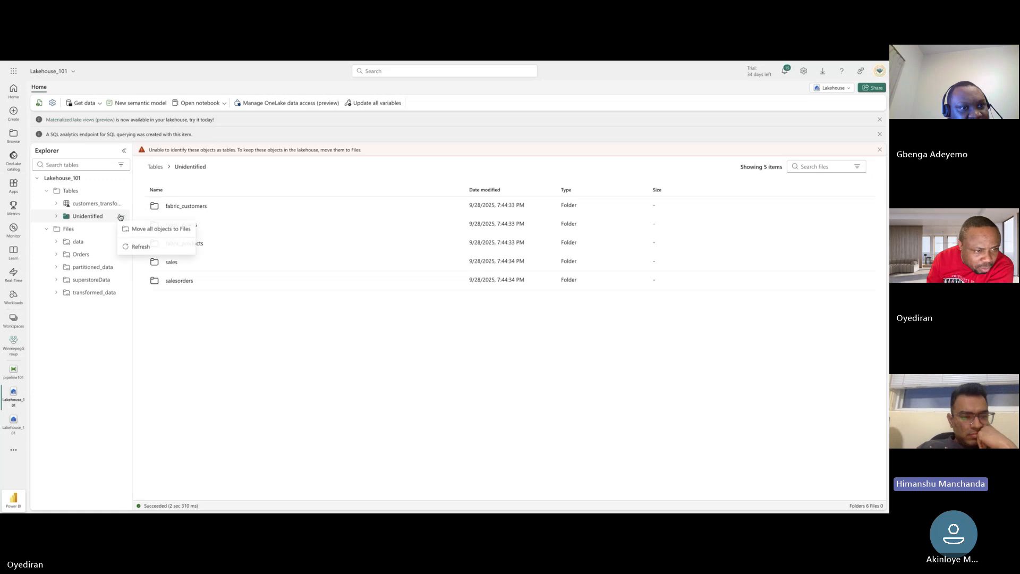
click(149, 230)
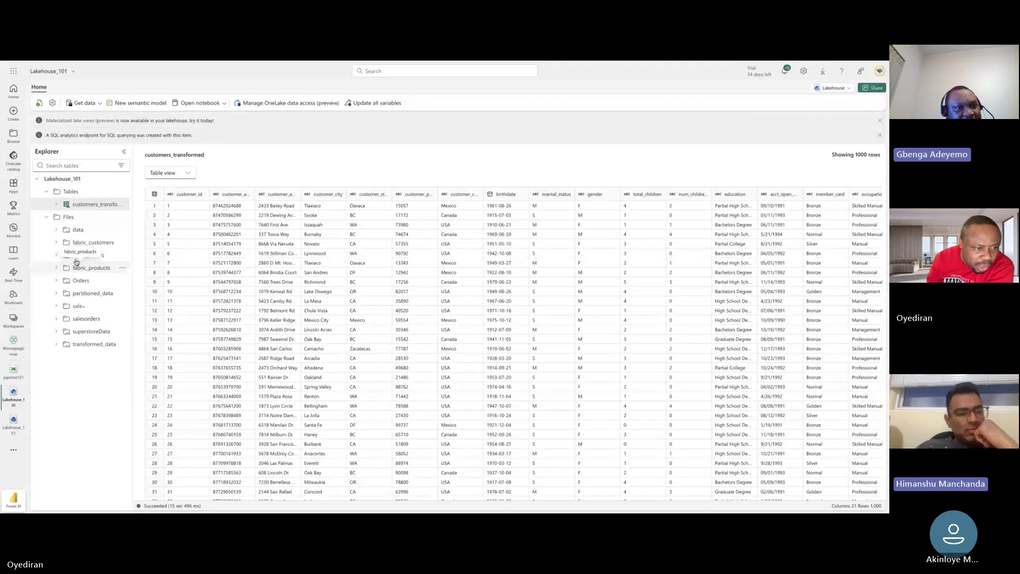
Step: Examine the contents of fabric_customers, fabric_orders and fabric_products under Files, and check the customers_transformed preview's view options
click(57, 242)
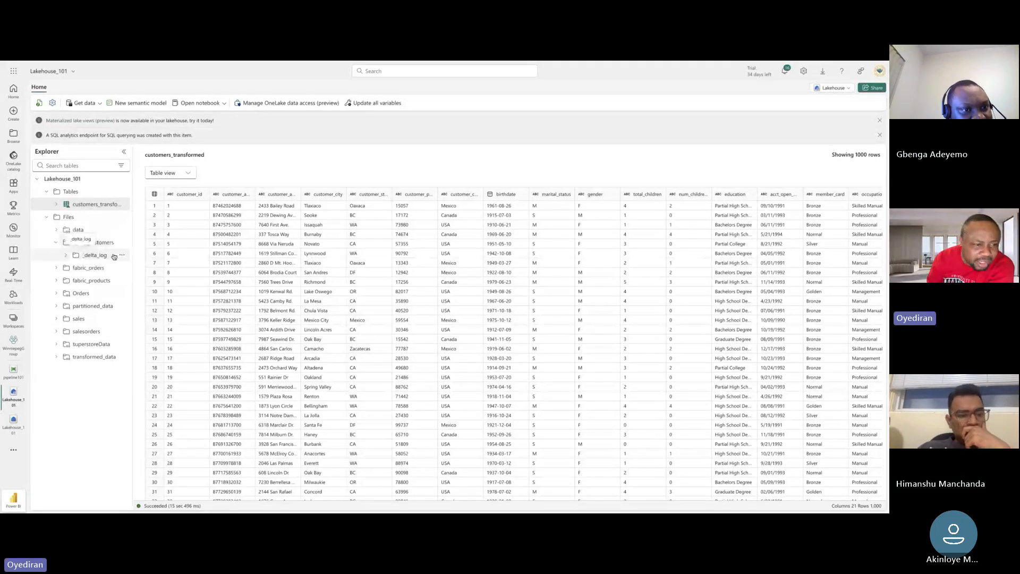
click(57, 268)
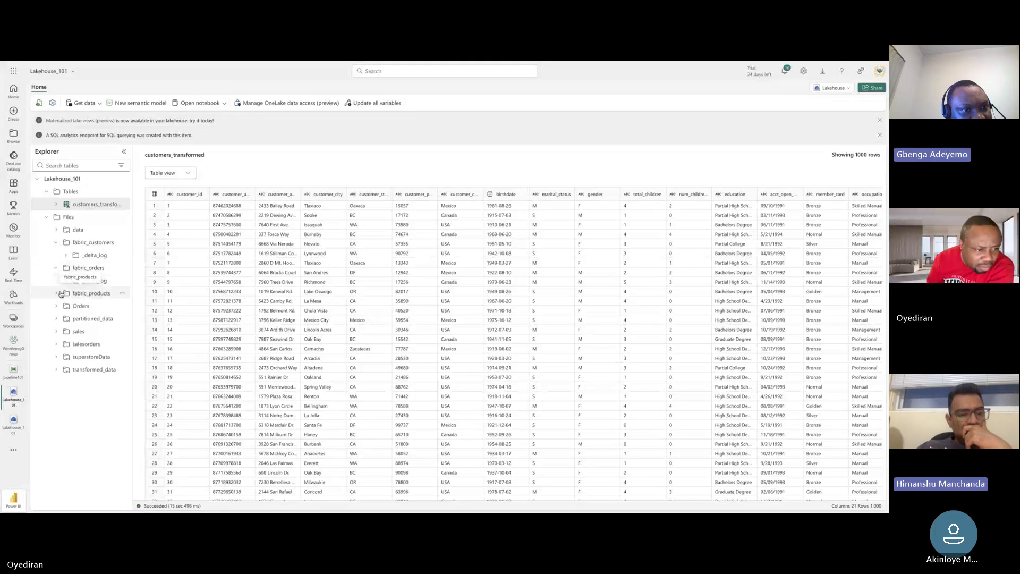
click(57, 294)
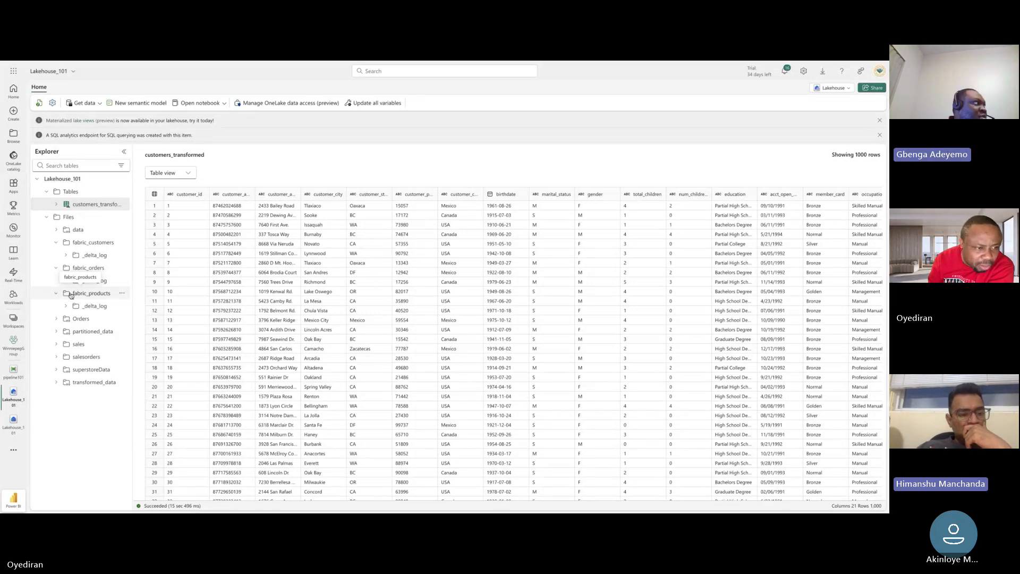
click(45, 216)
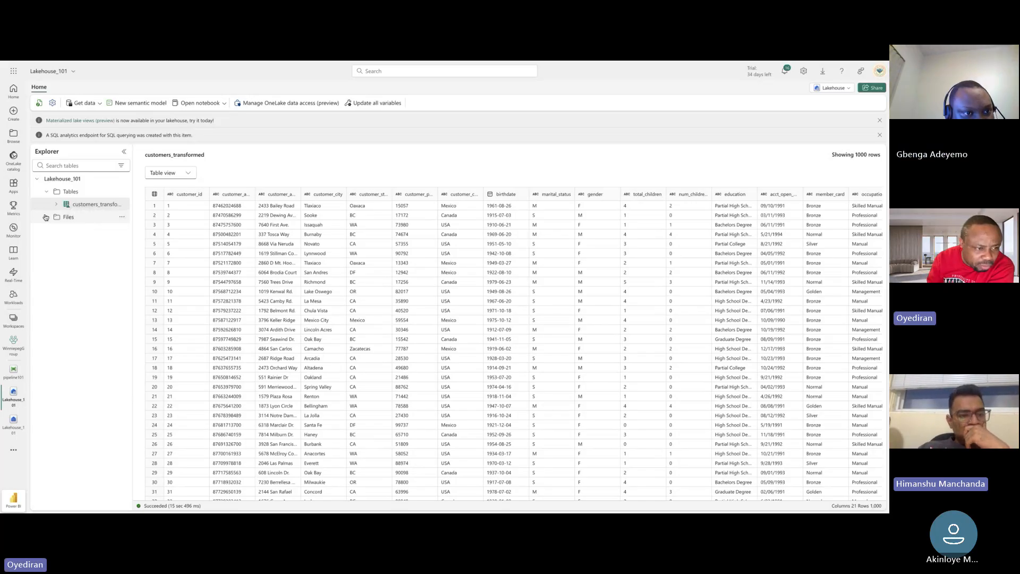
click(45, 217)
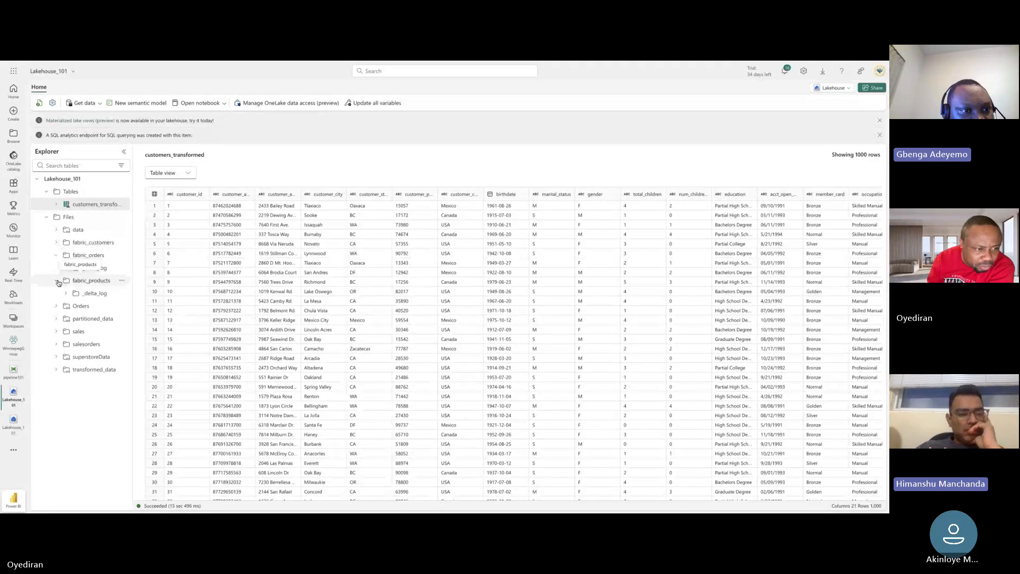
click(56, 255)
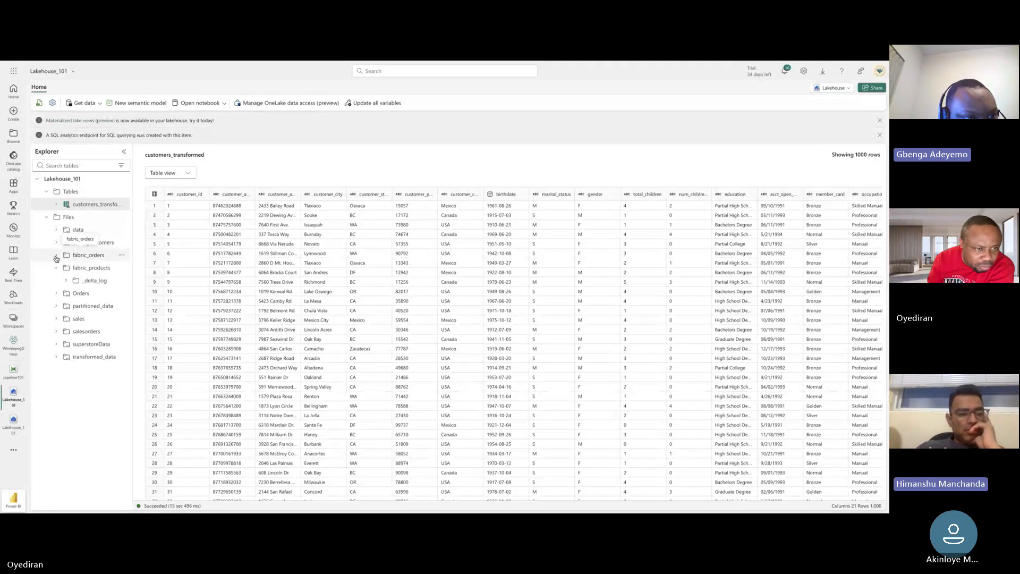
click(189, 174)
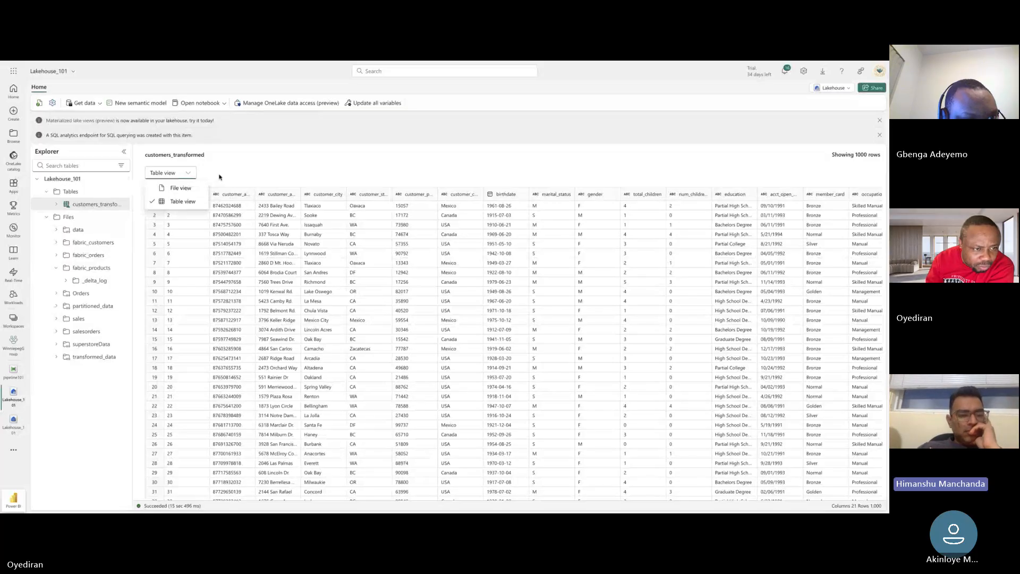
click(220, 177)
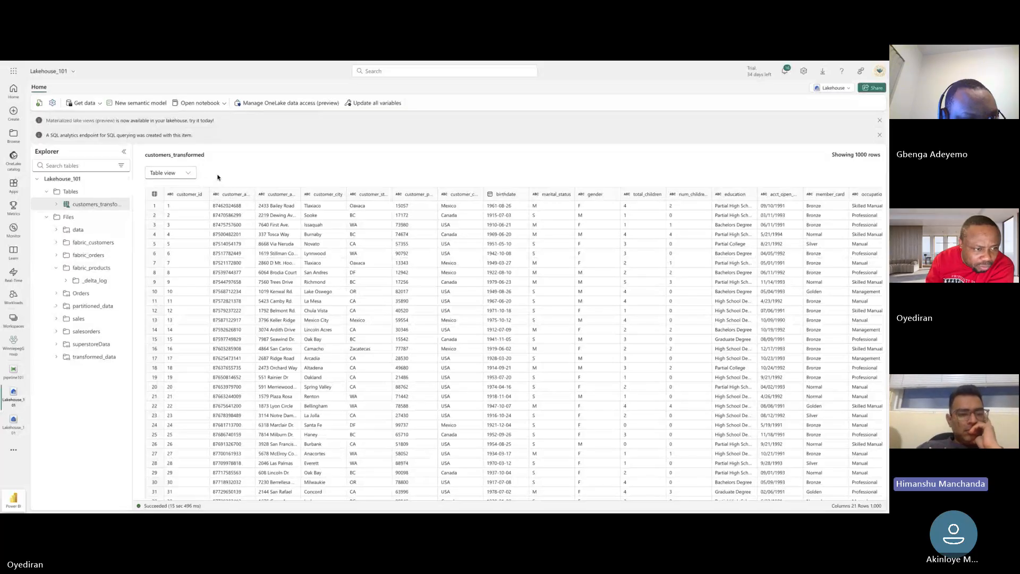
Step: Try to load the _delta_log folder of fabric_customers into a new table named _delta_log, using csv files with header column names
click(54, 230)
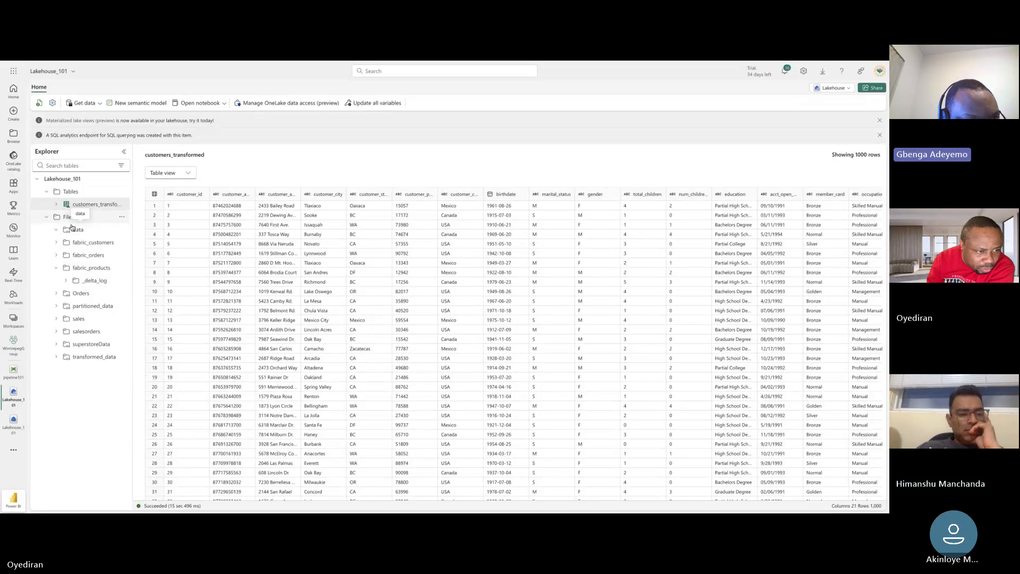
click(56, 243)
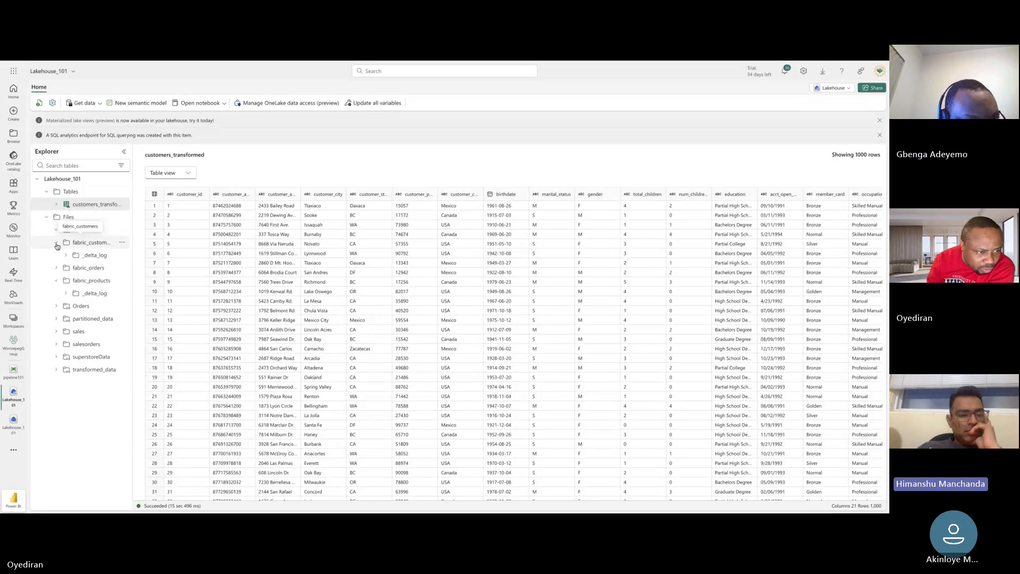
click(122, 257)
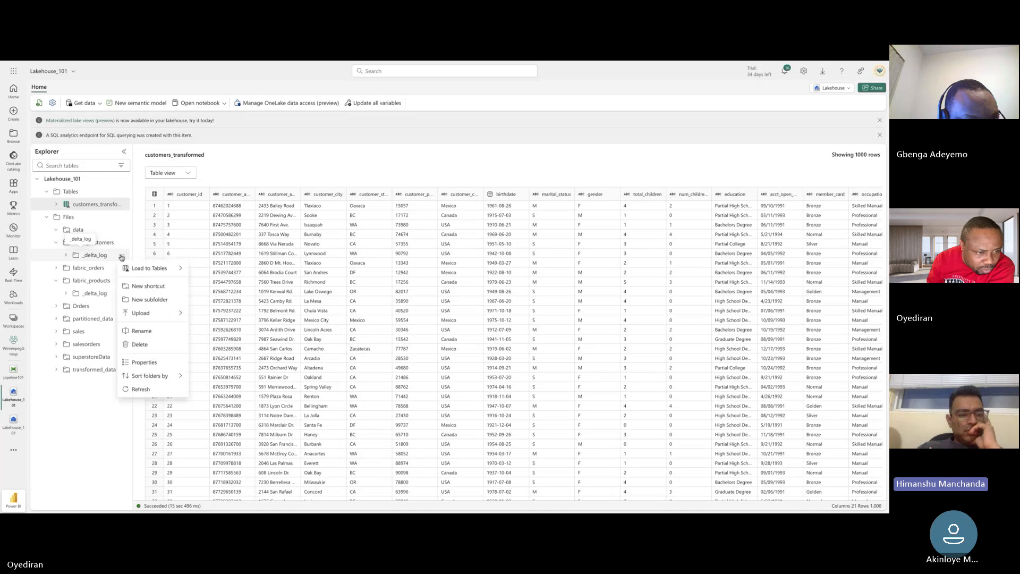
mouse_move(144, 270)
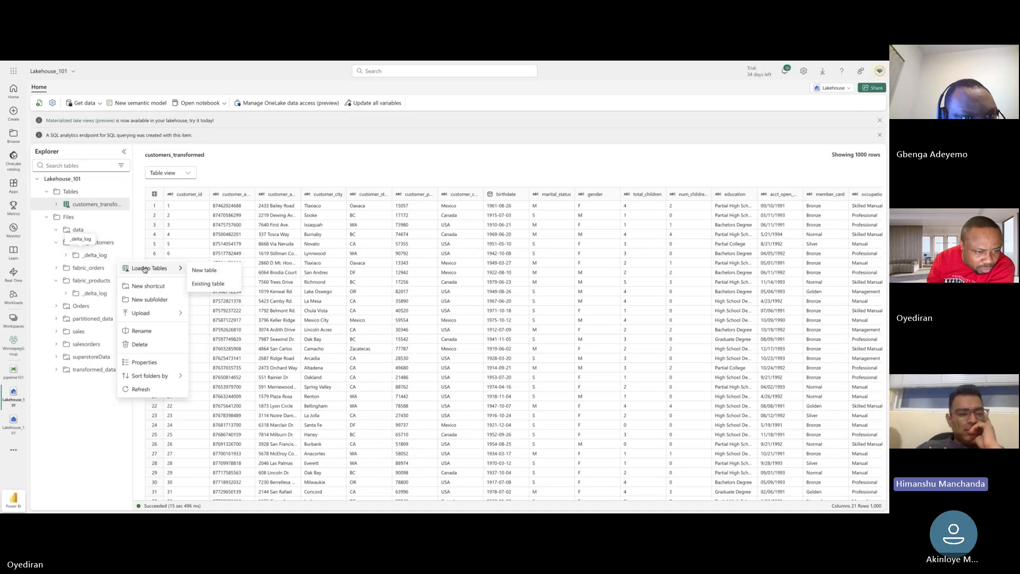
click(201, 271)
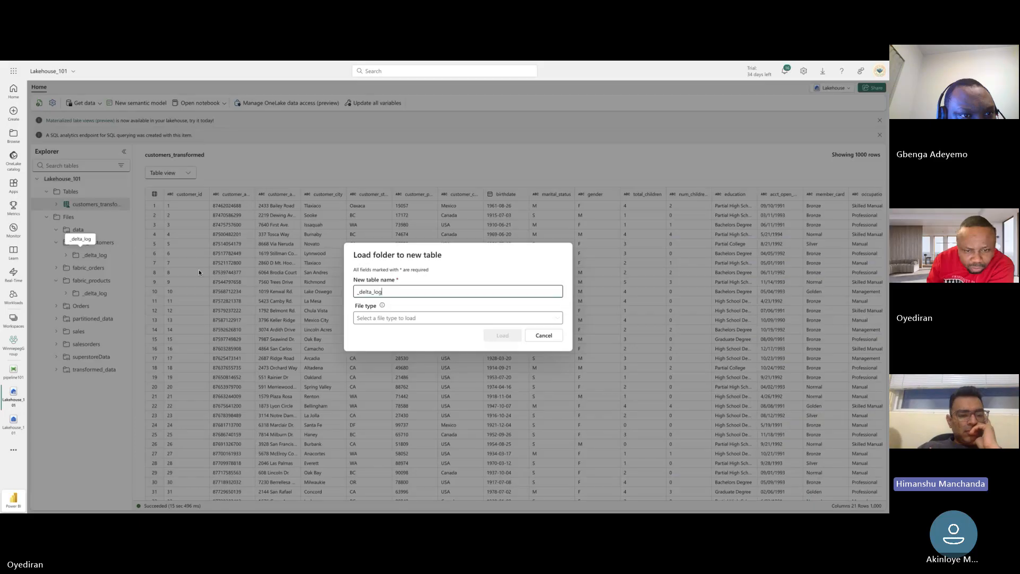
click(554, 319)
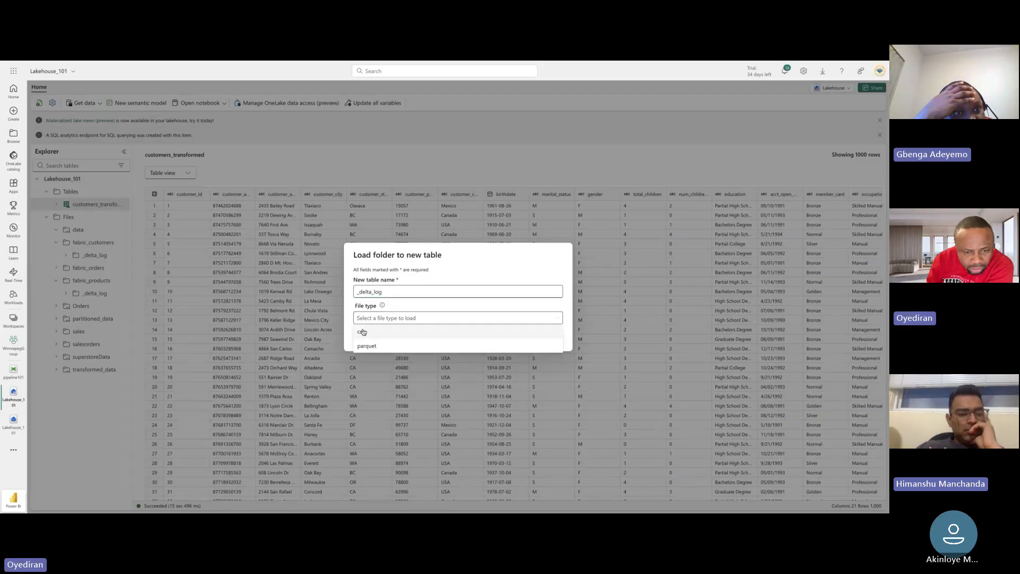
click(364, 330)
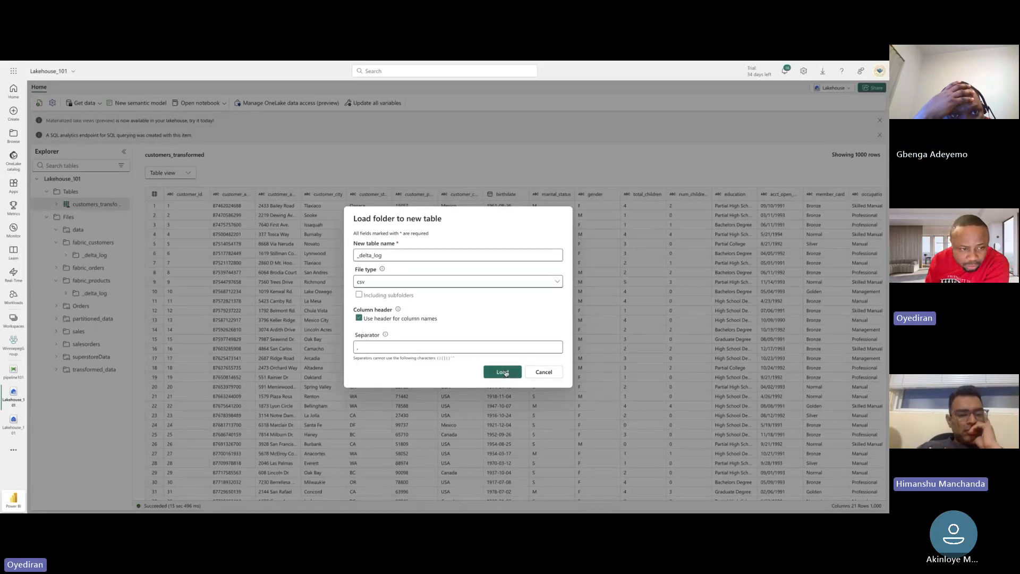
click(503, 373)
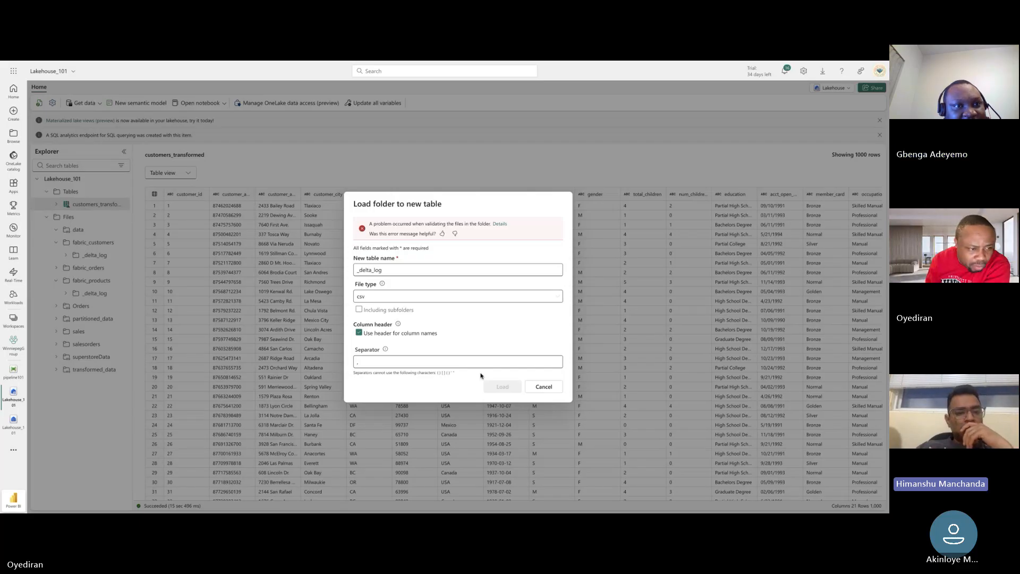
Step: Cancel loading the _delta_log folder to a new table and examine the contents of salesorders under Files
click(544, 387)
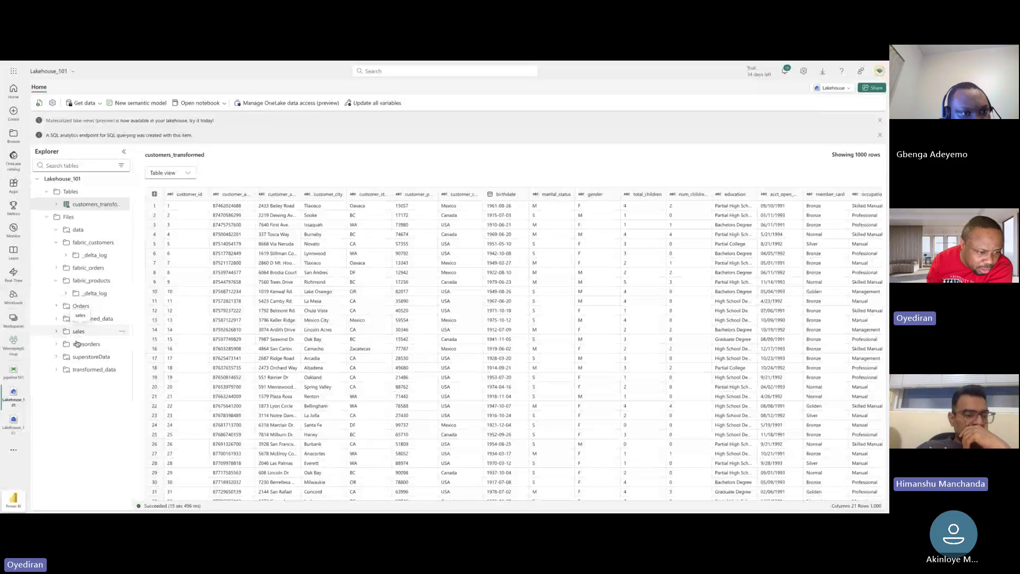
click(56, 344)
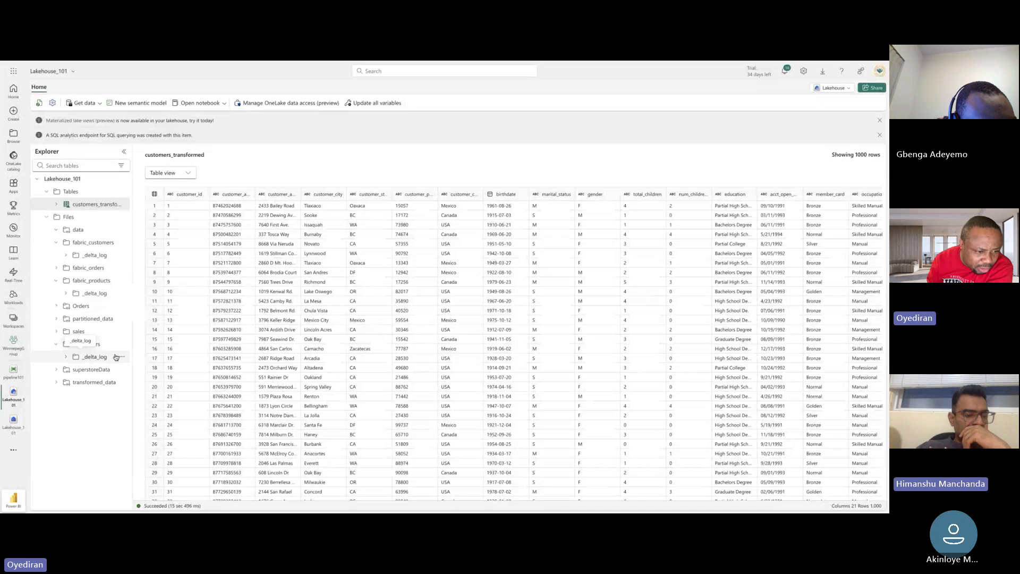
click(55, 244)
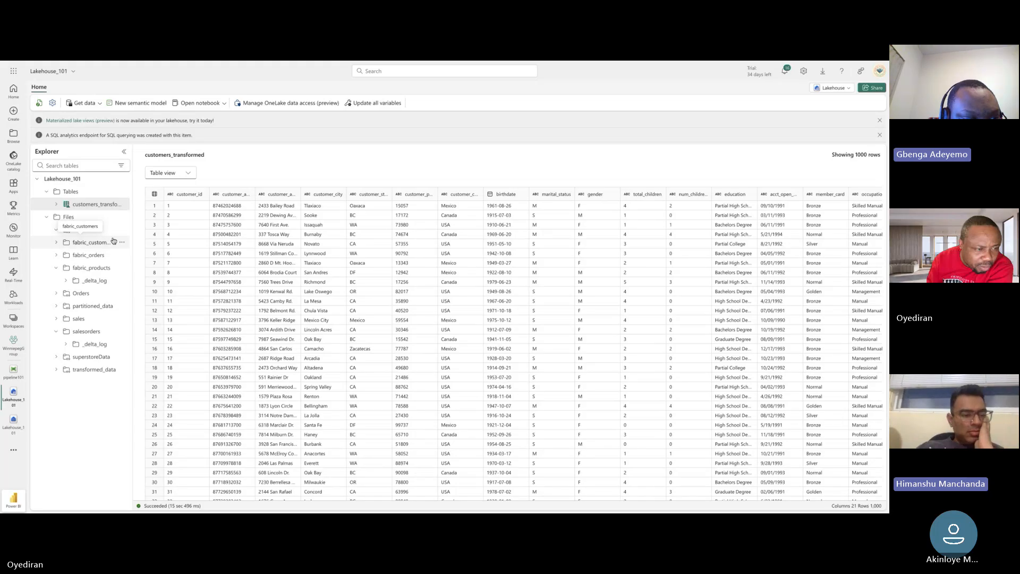
click(47, 216)
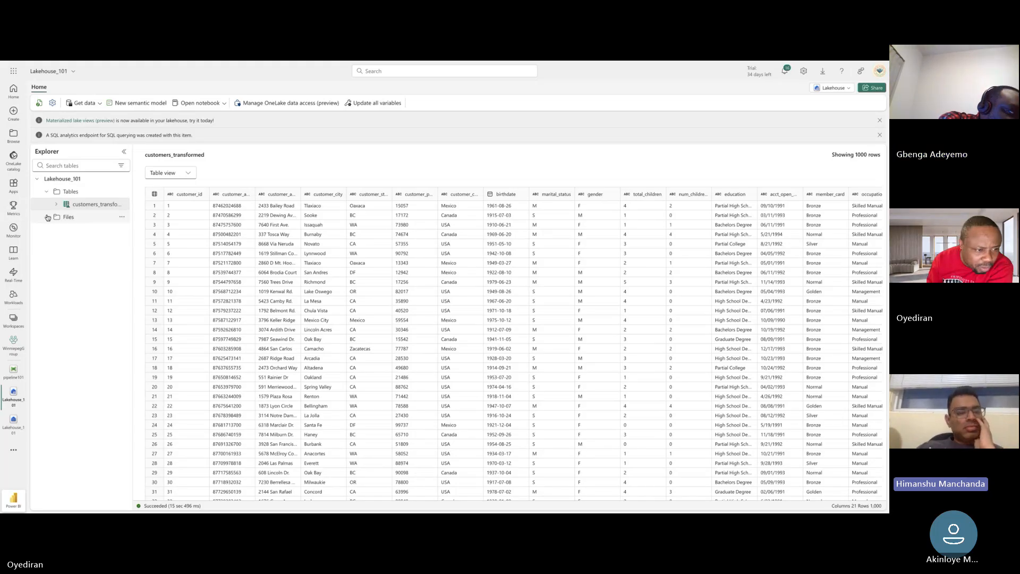
click(47, 217)
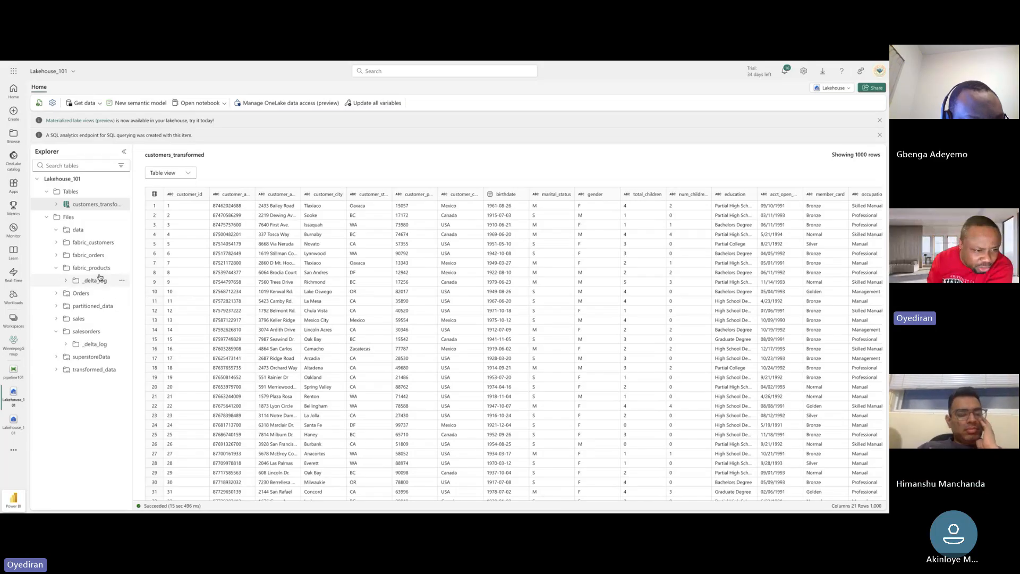
Step: Preview the parquet file in fabric_customers and check the folder's load options and _delta_log subfolder
click(82, 243)
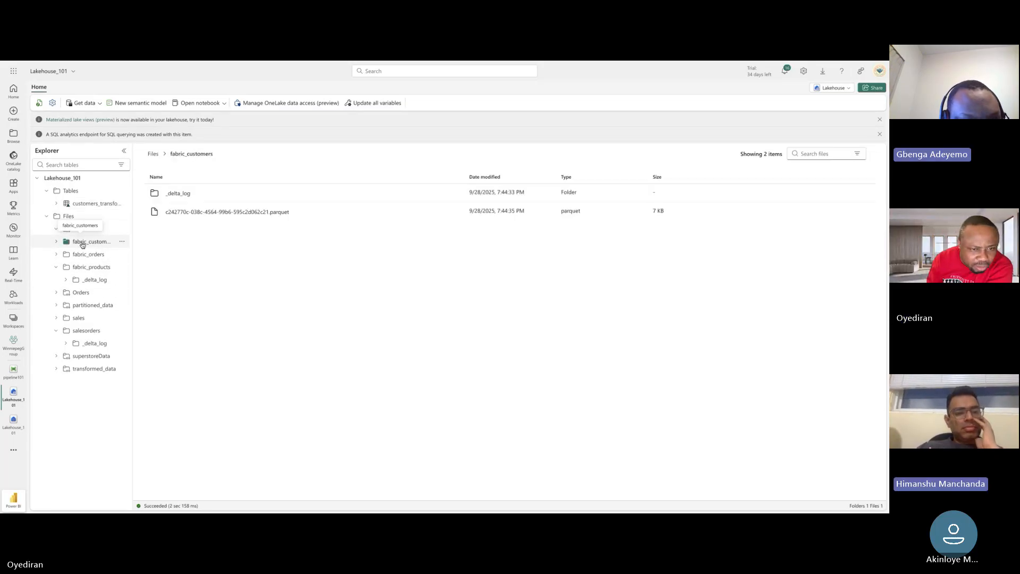
click(205, 213)
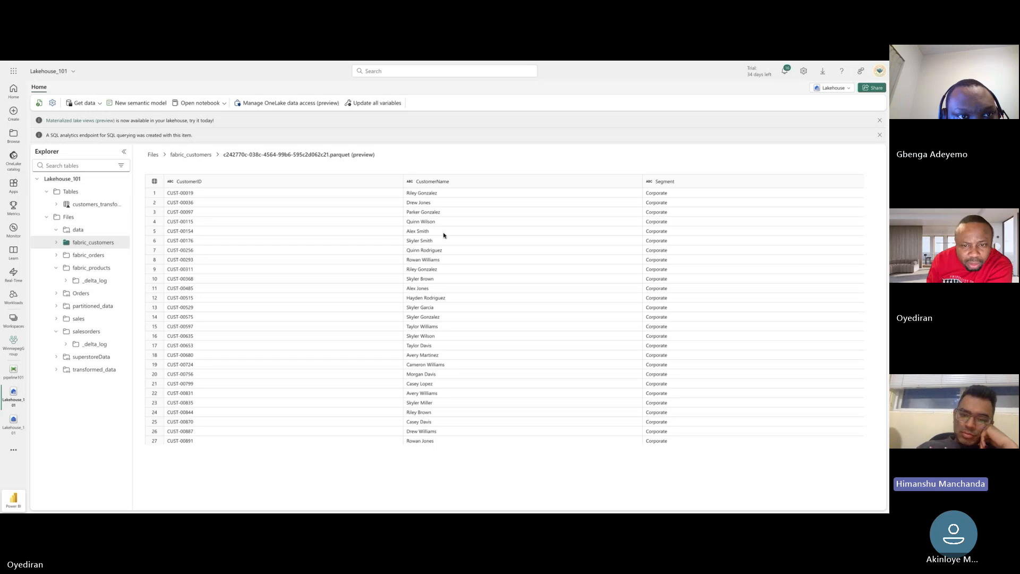
scroll(361, 232, right, 1)
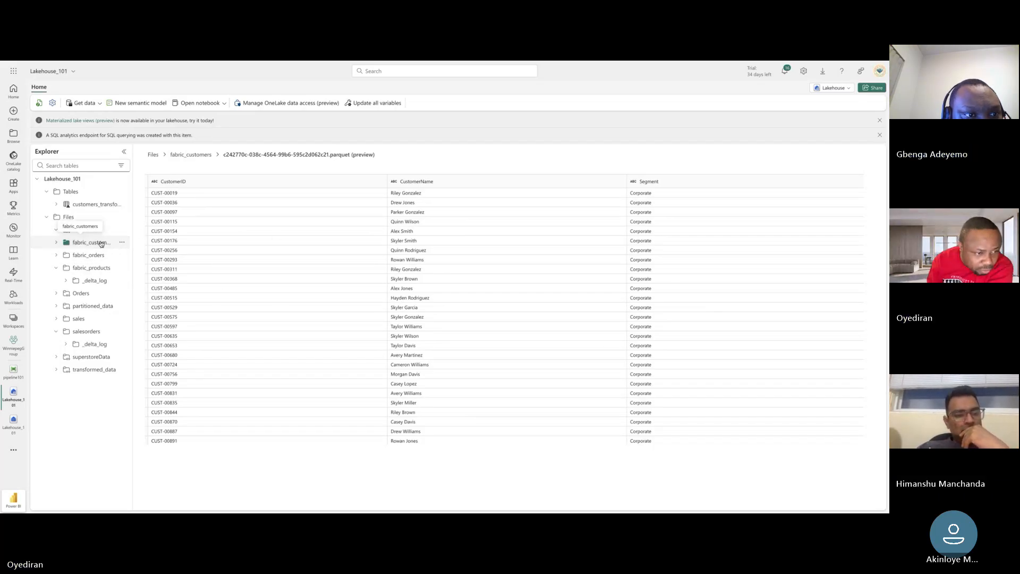
click(57, 243)
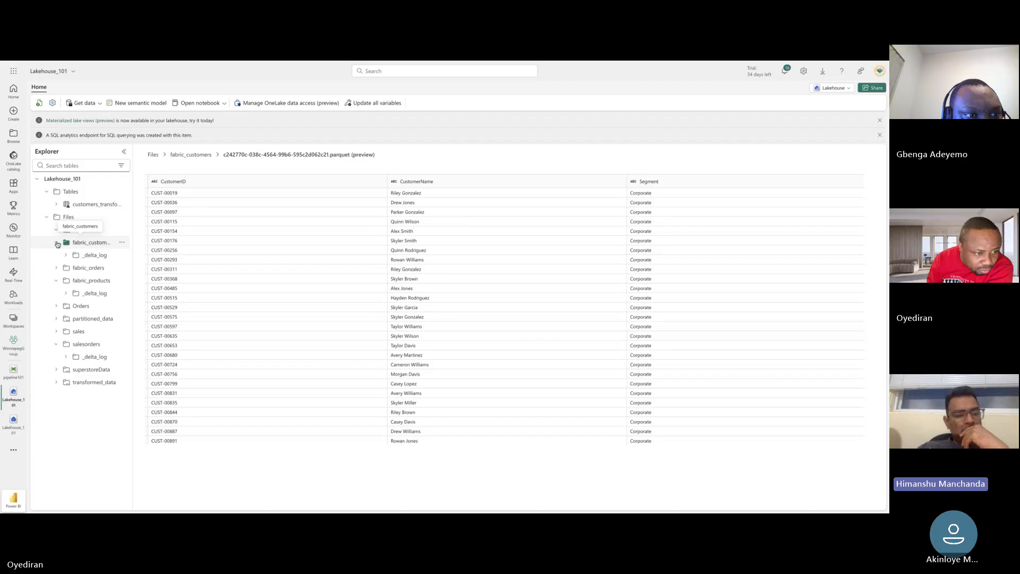
click(122, 243)
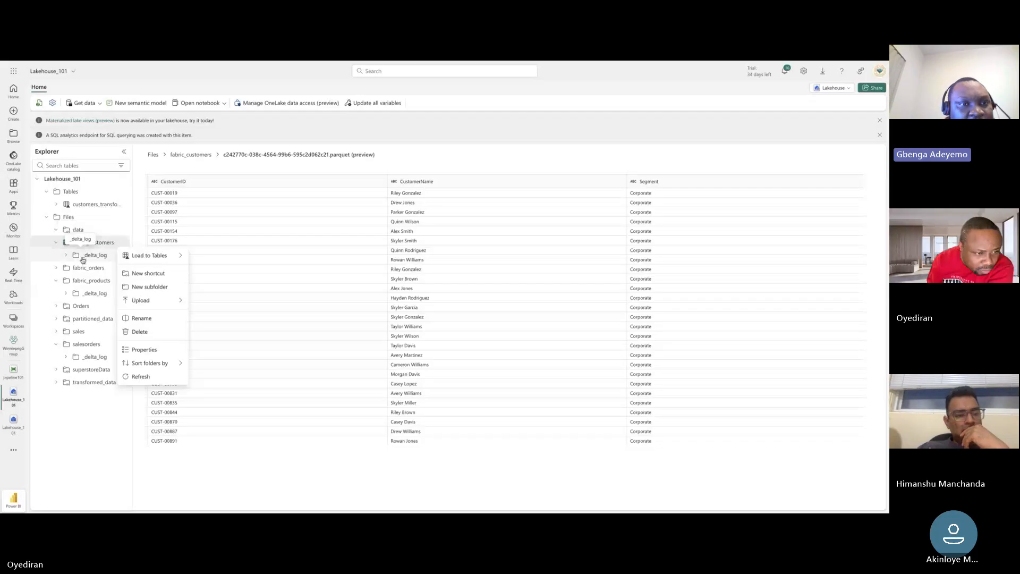
click(65, 256)
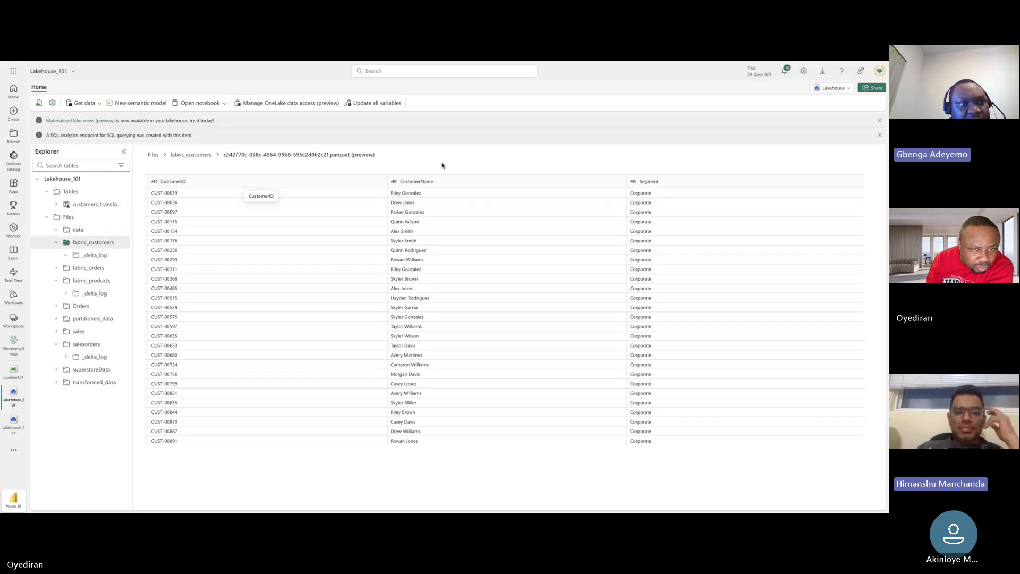
double_click(322, 155)
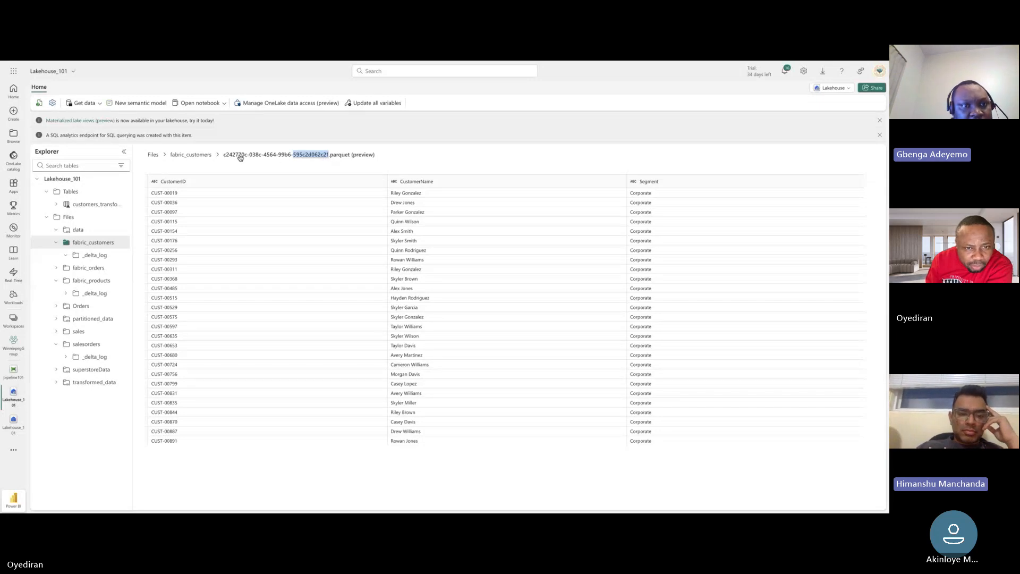
Step: Load the parquet file in fabric_customers into a new table named NewCustomers
click(210, 155)
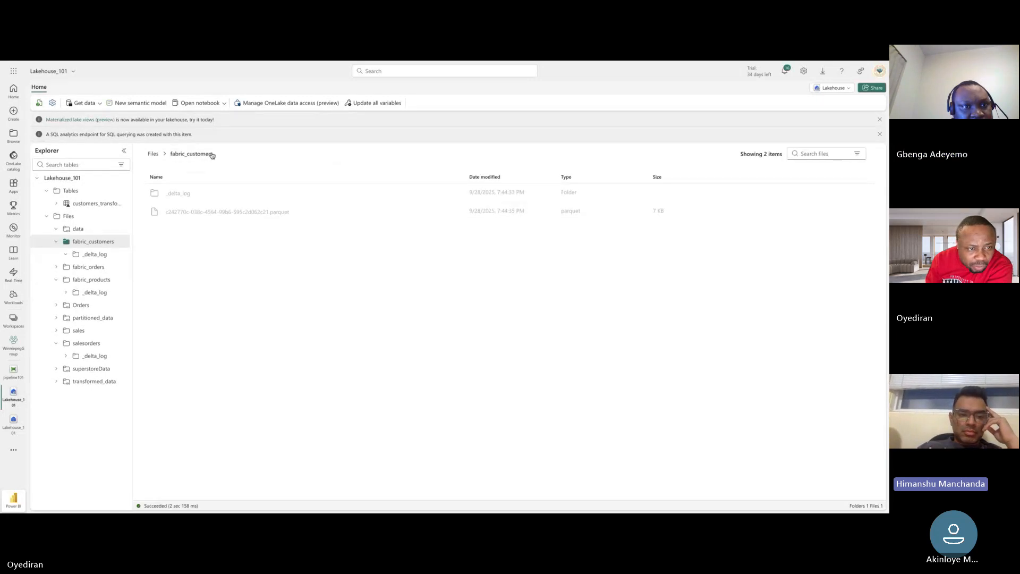
right_click(457, 213)
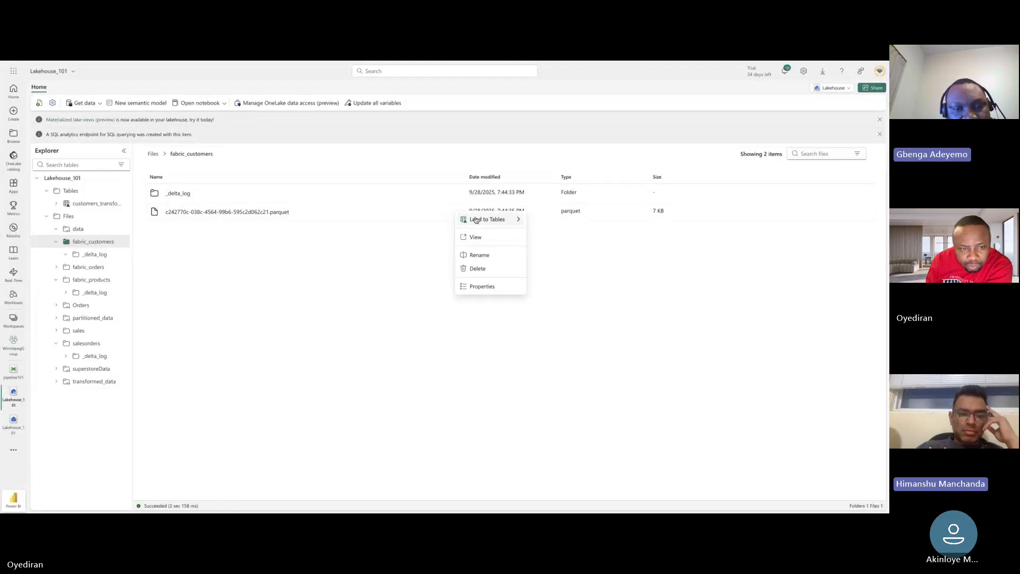
mouse_move(476, 219)
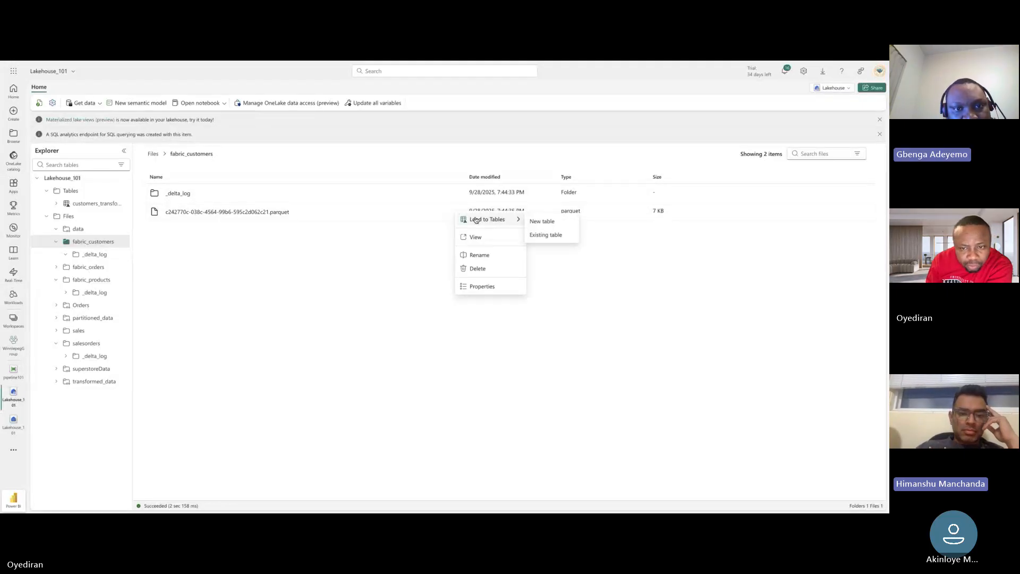
click(539, 222)
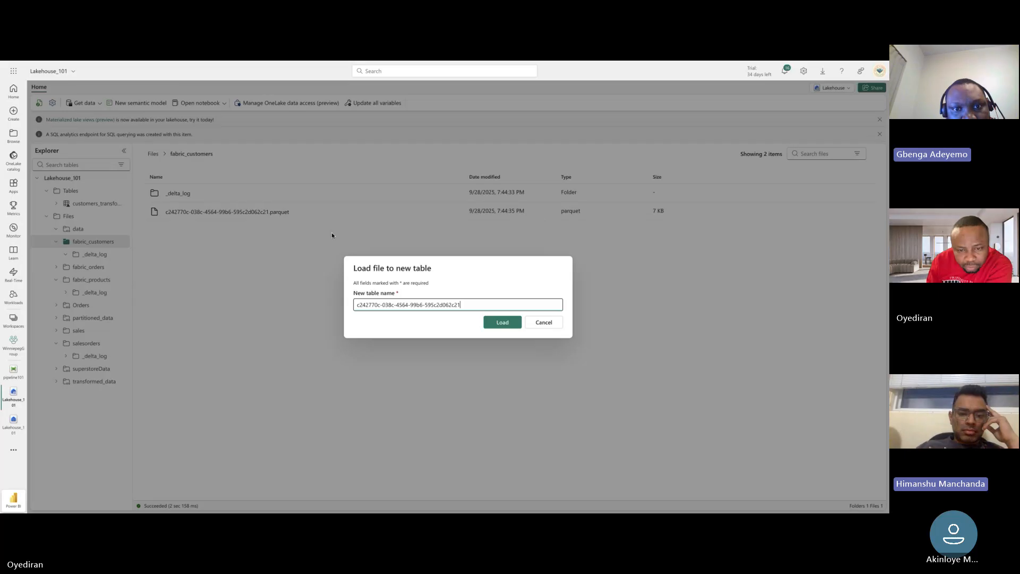
drag(462, 306, 351, 305)
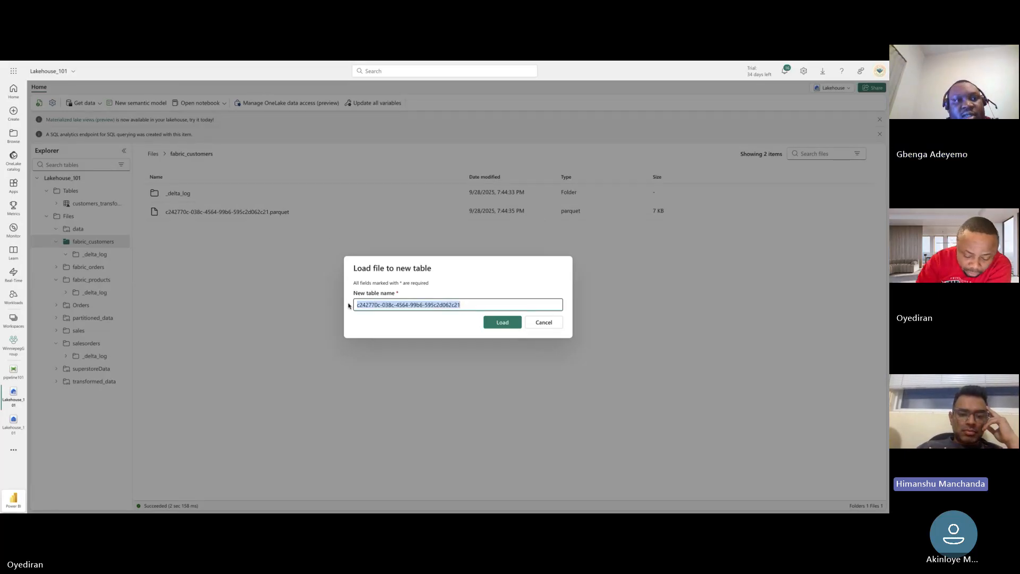
text(c)
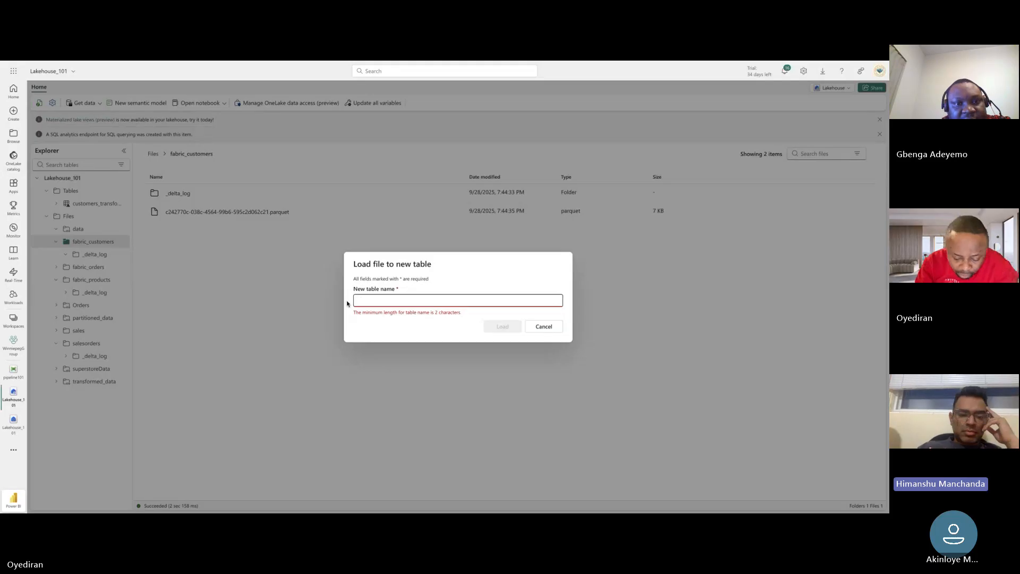
text(NewC)
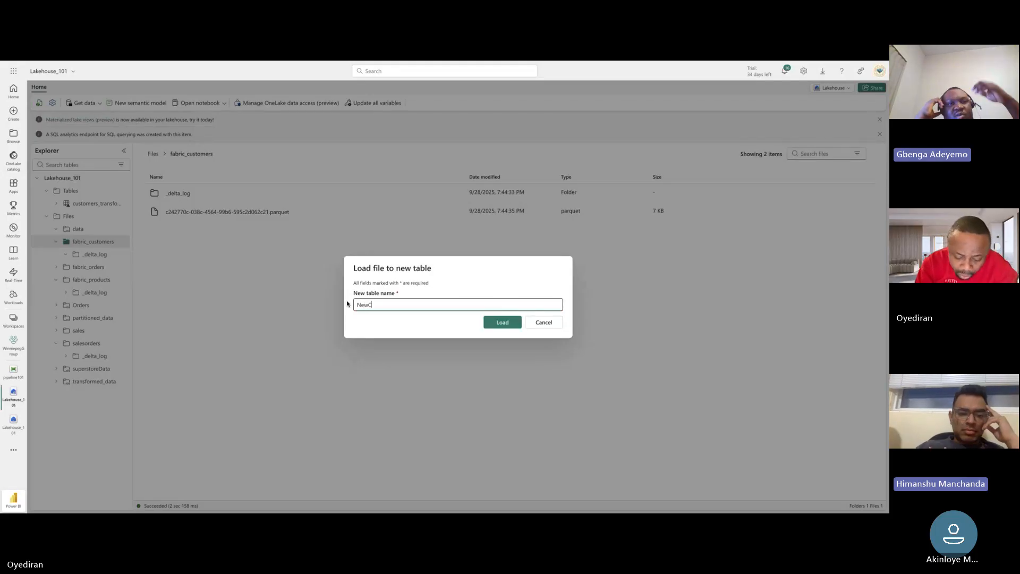
text(ustomer)
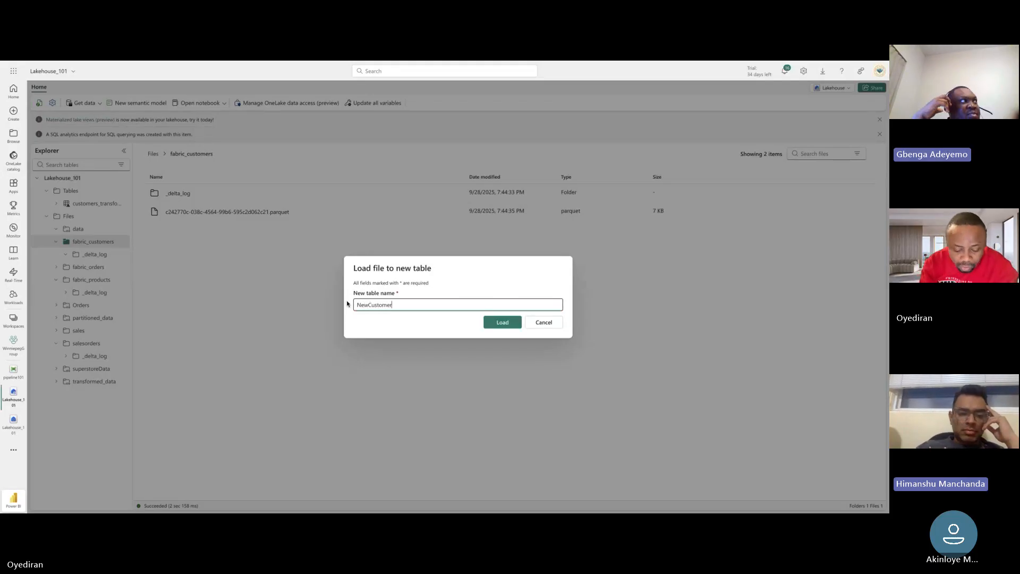
text(s)
click(503, 322)
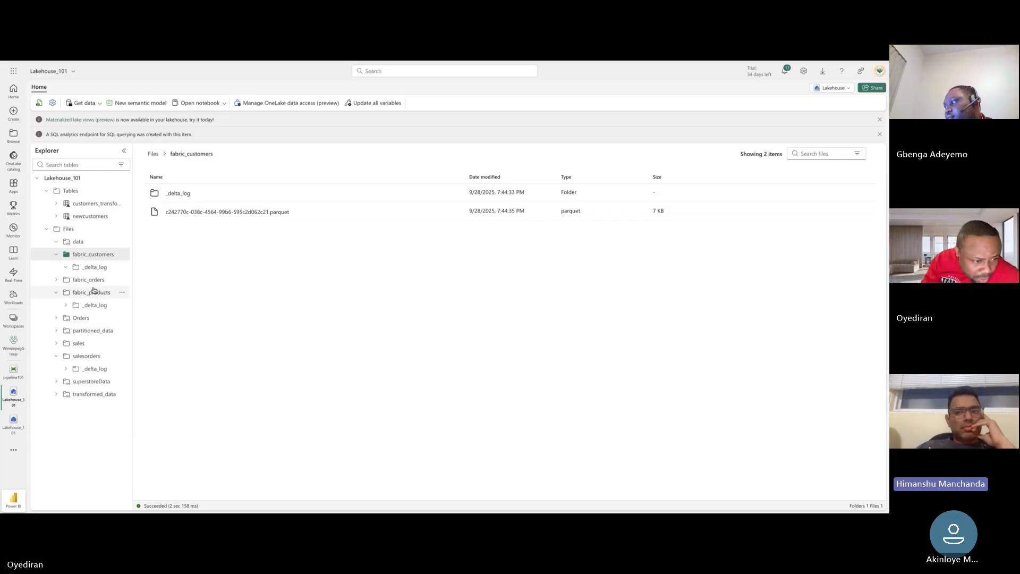
Step: Load the parquet file in fabric_orders into a new table named NewOrder
click(59, 280)
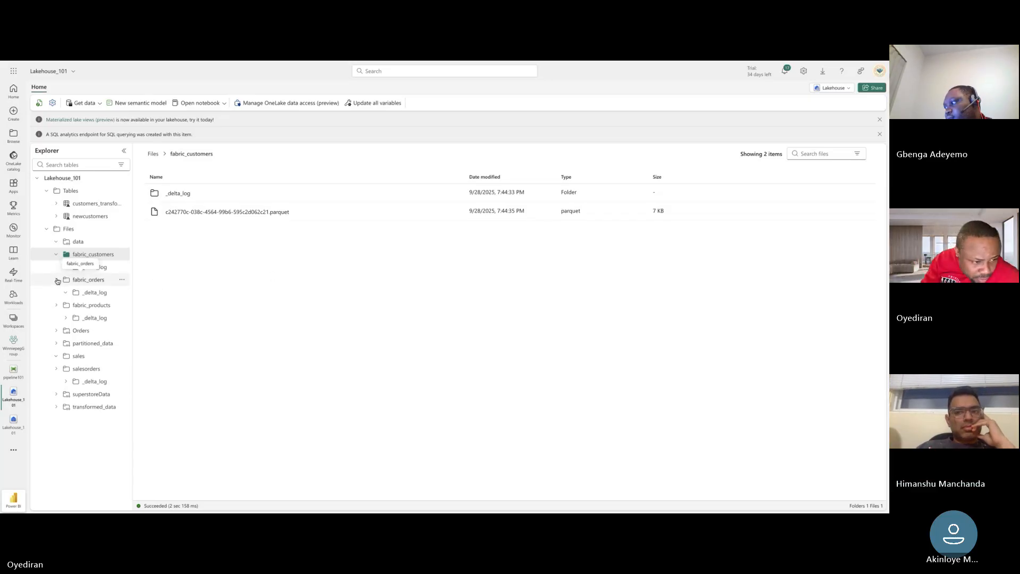
click(89, 280)
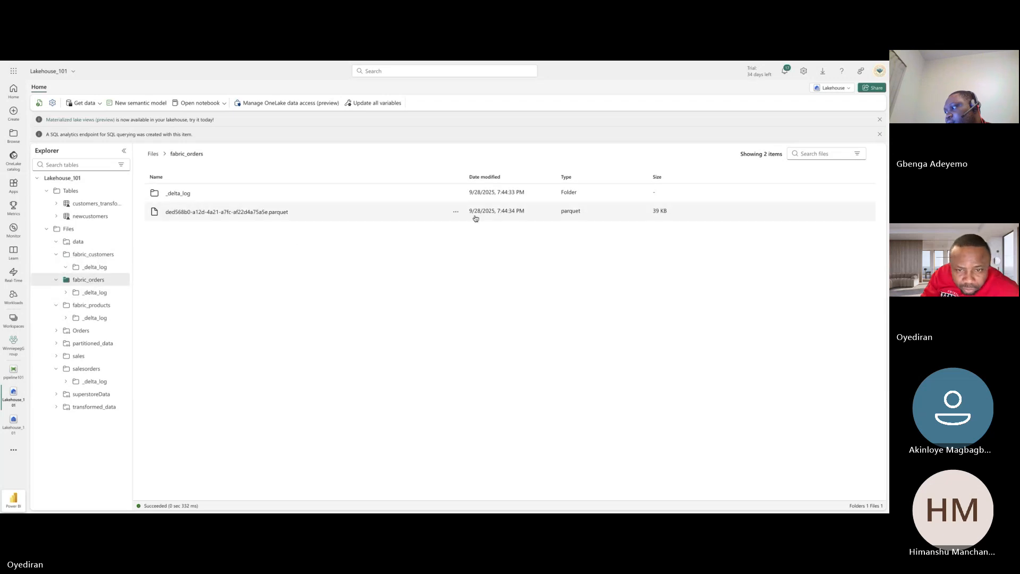
click(456, 213)
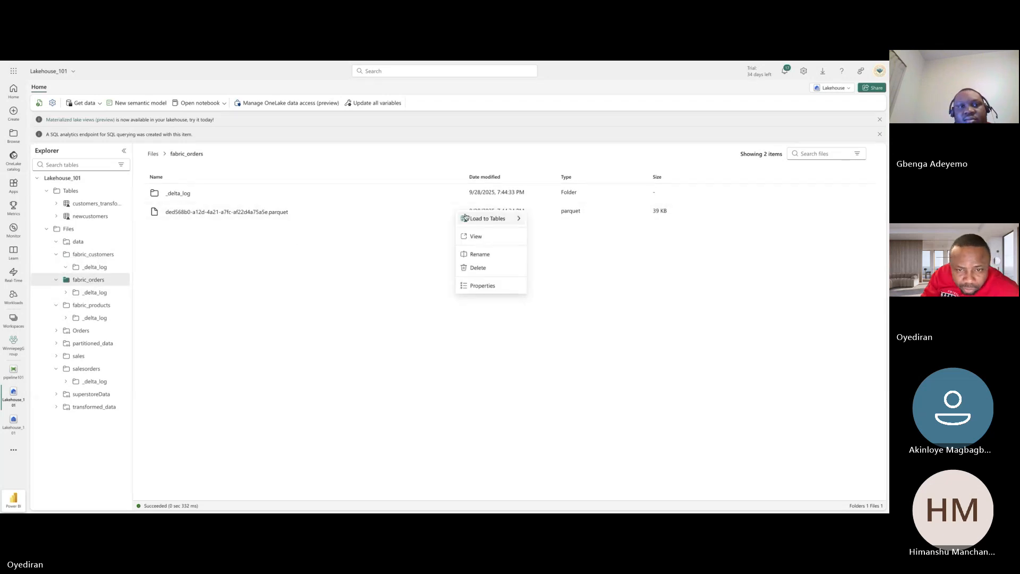
mouse_move(491, 221)
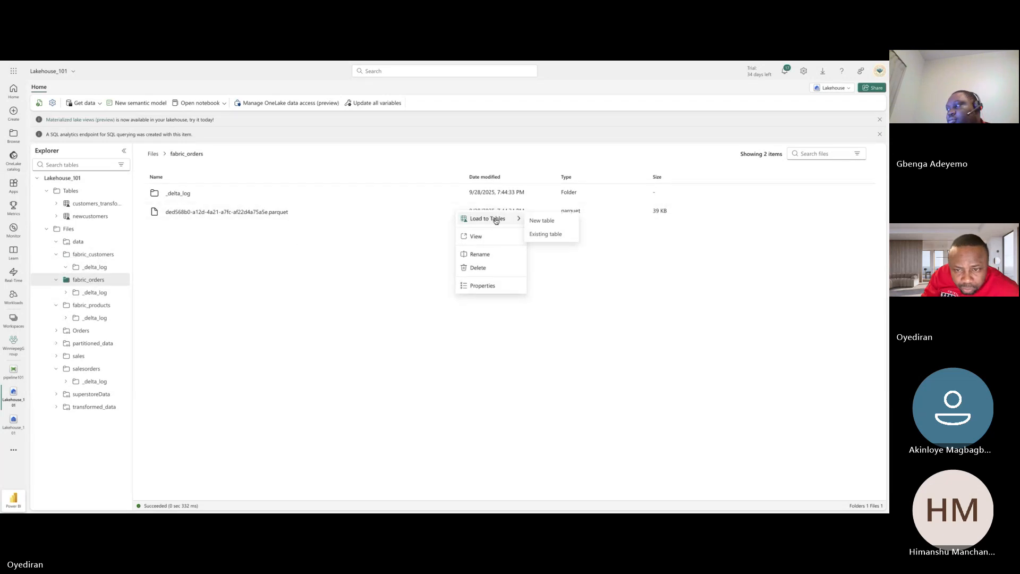
click(534, 220)
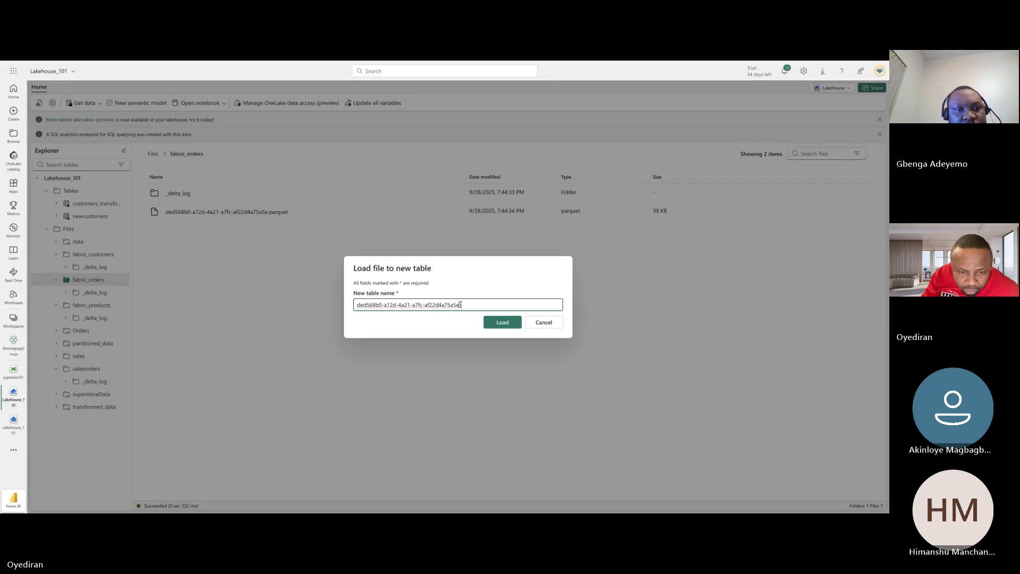
drag(461, 305, 364, 301)
key(BackSpace)
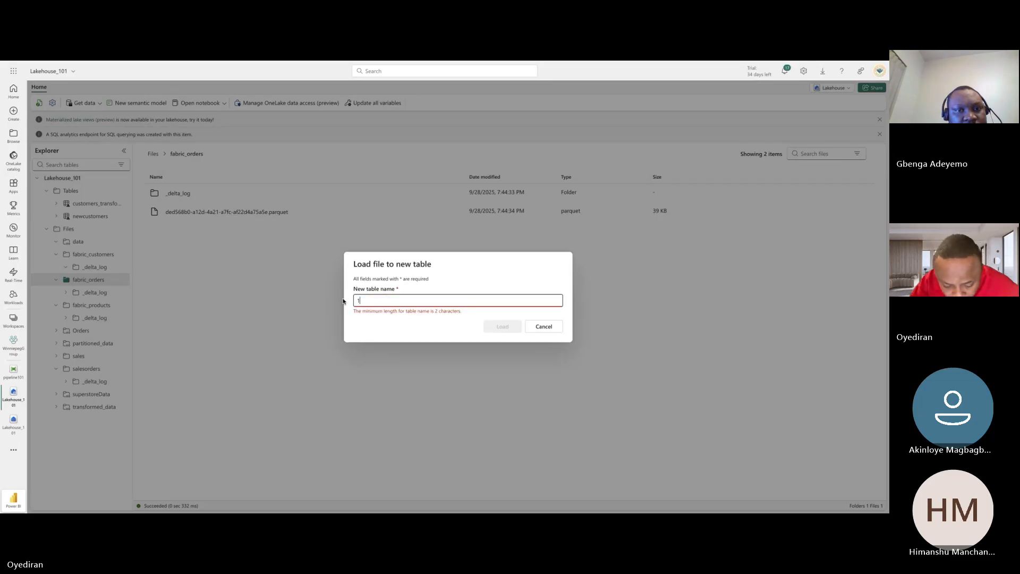
text(1New)
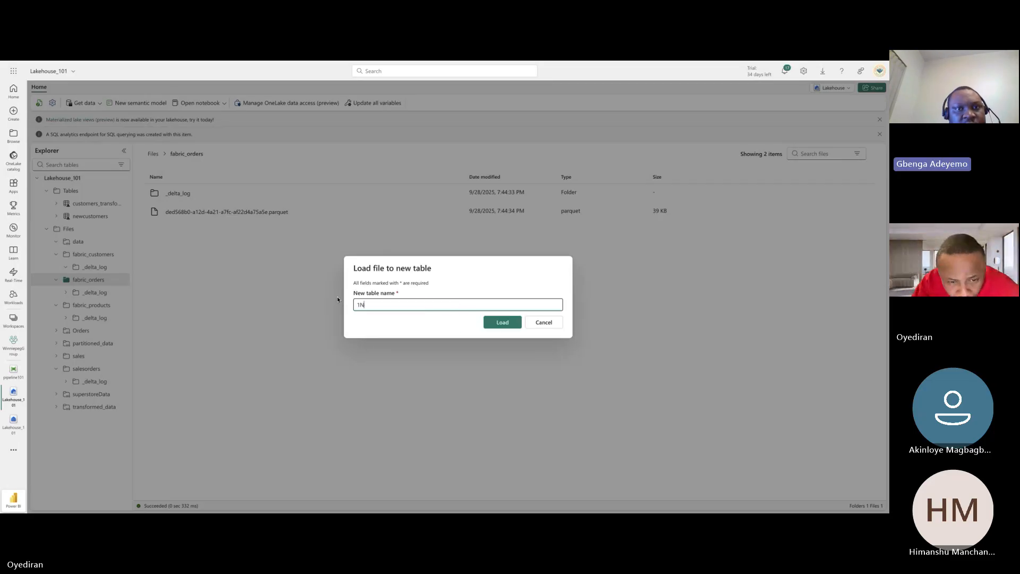
key(BackSpace)
key(BackSpace)
text(NewO)
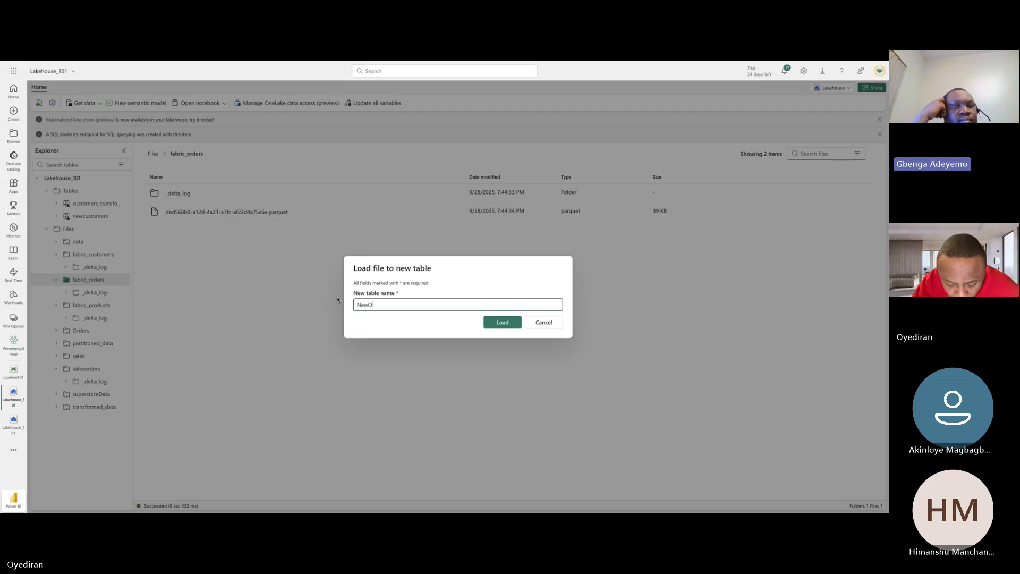
text(rder)
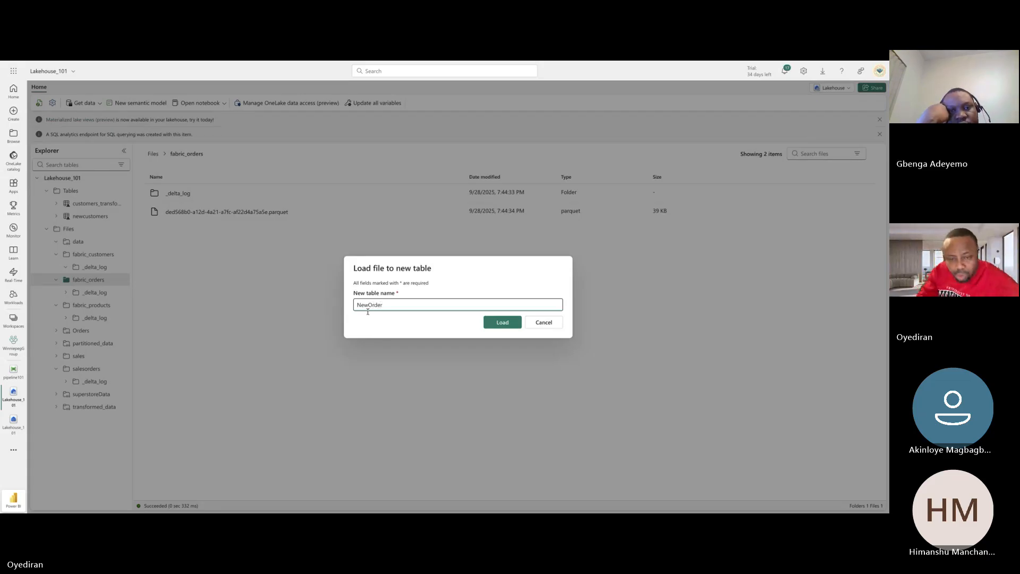
click(507, 325)
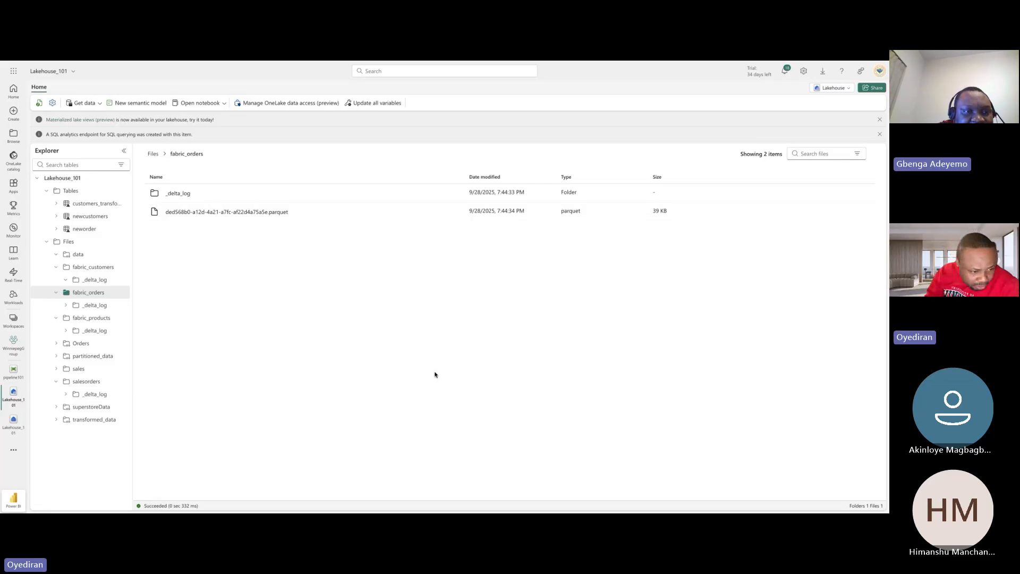
Step: Load the parquet file in fabric_products into a new table named NewProducts
click(98, 318)
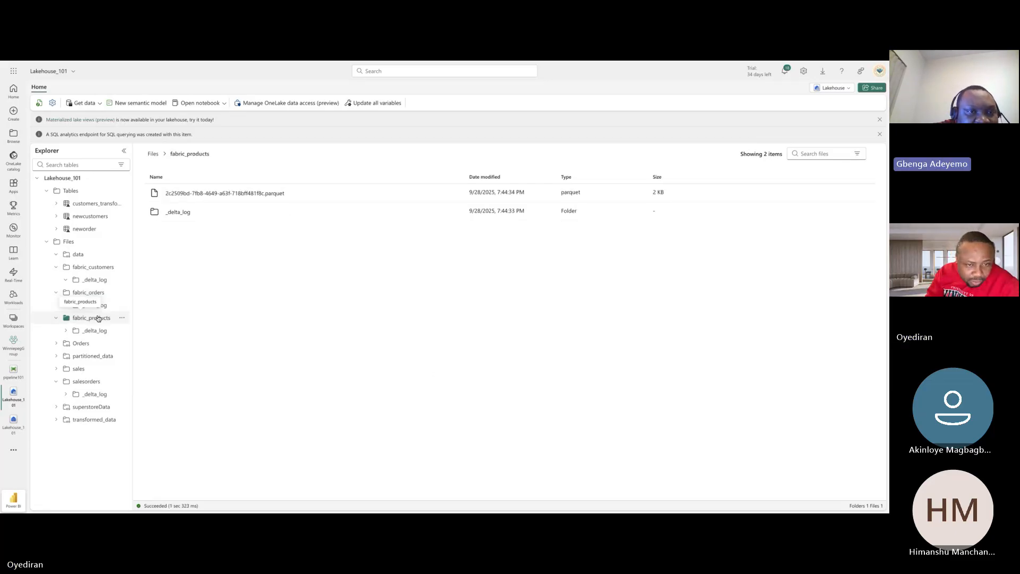
click(454, 194)
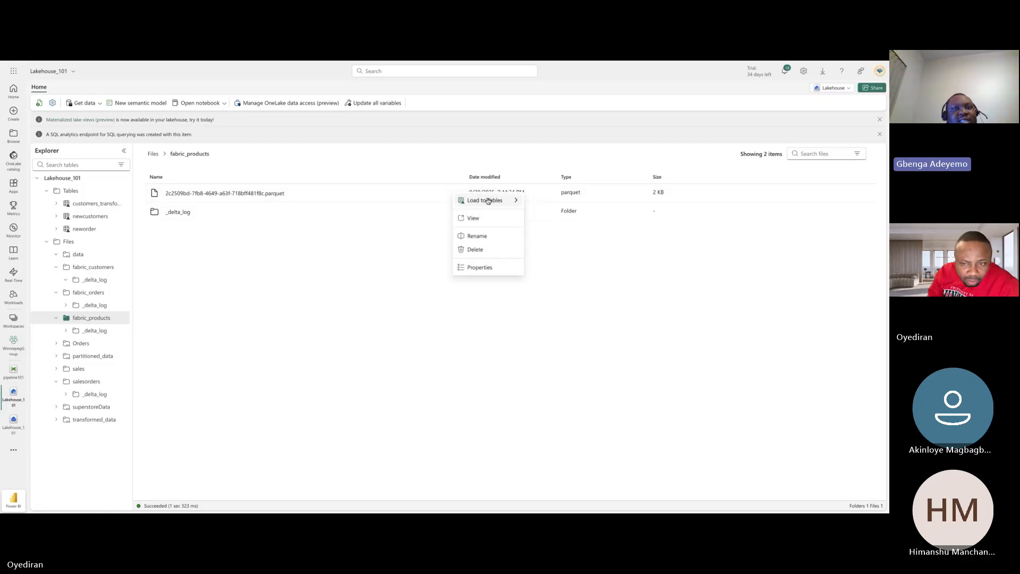
mouse_move(487, 201)
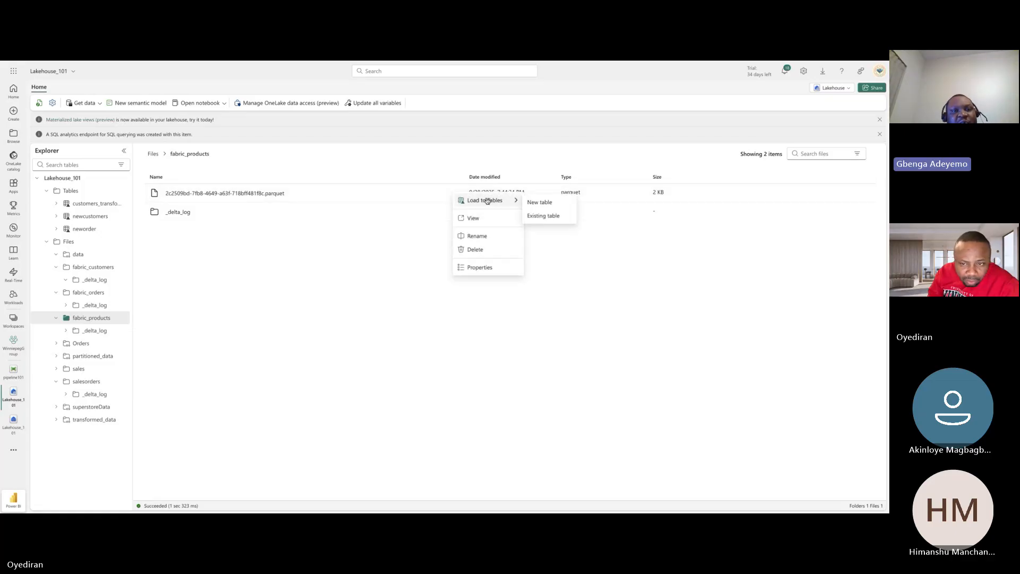
click(533, 204)
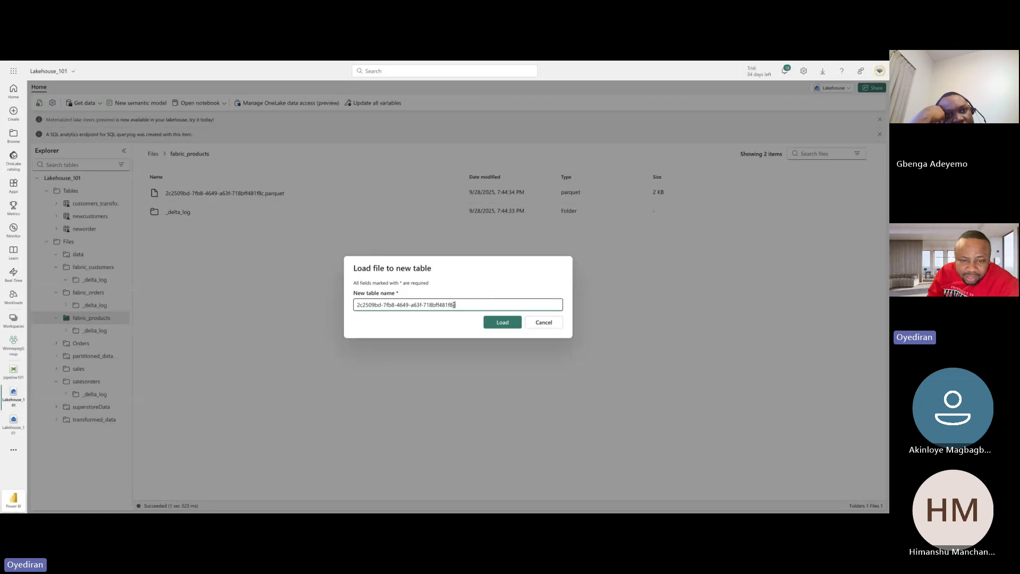
drag(454, 304, 343, 304)
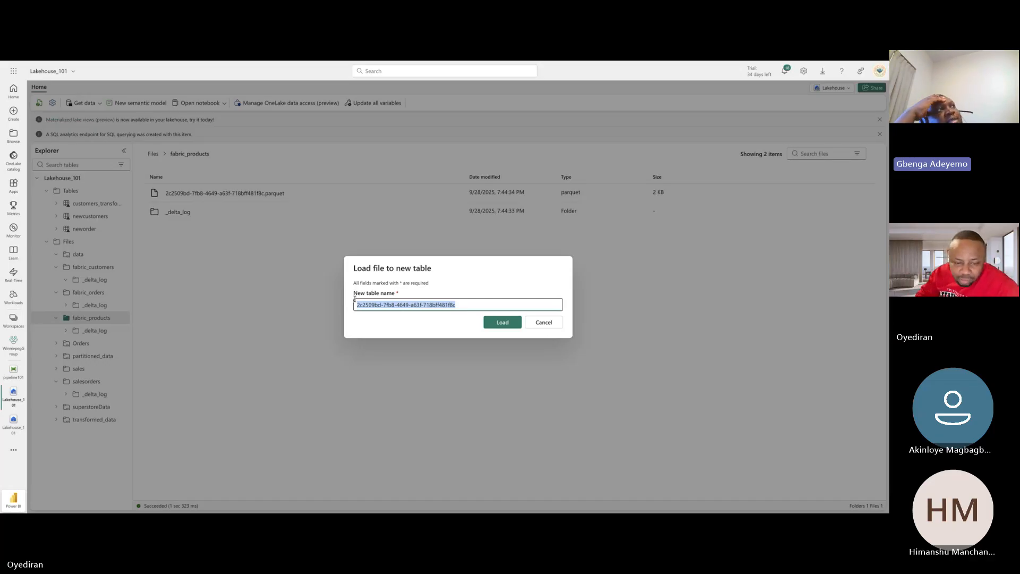
key(BackSpace)
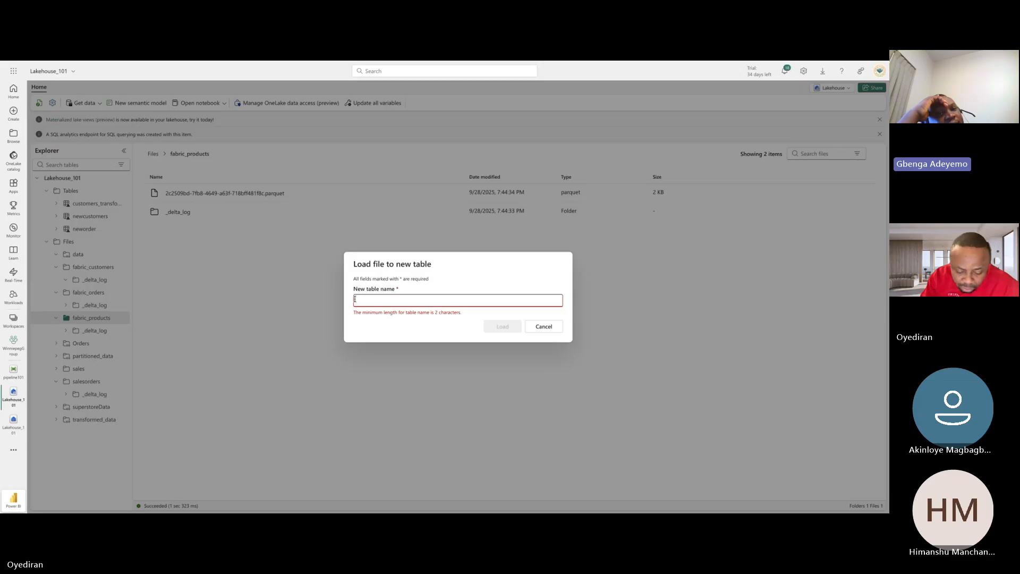
text(New)
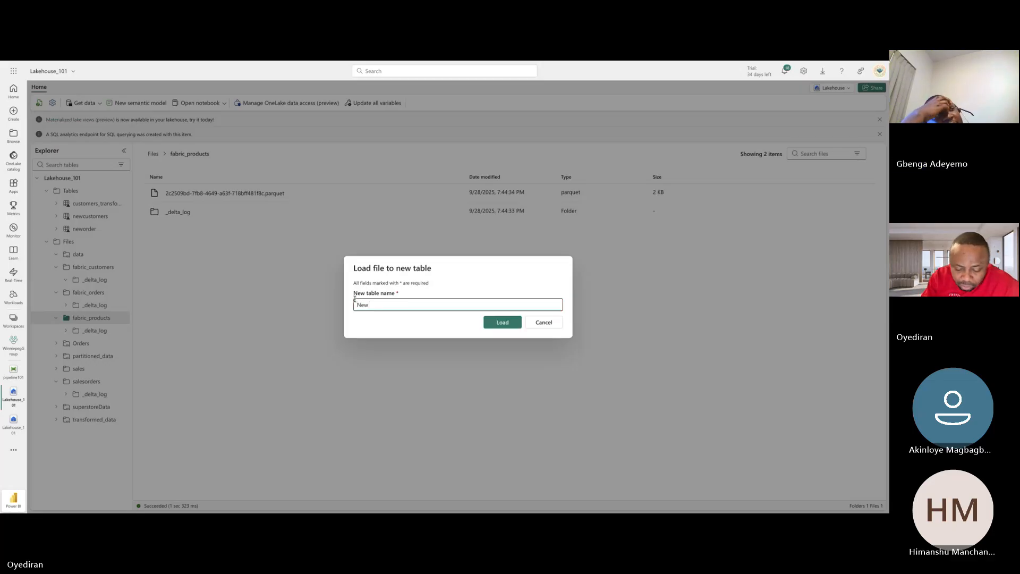
text(Products)
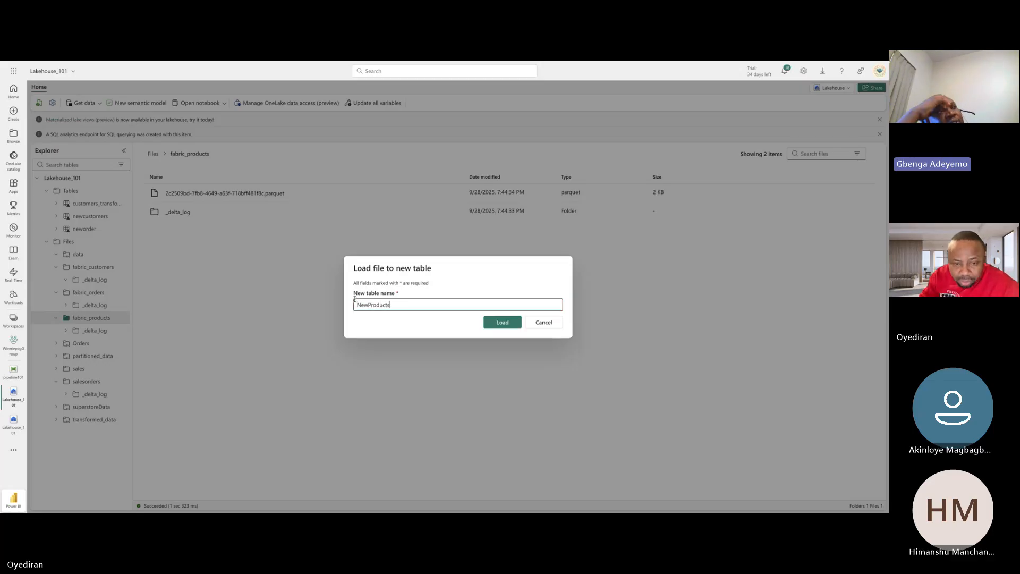
click(503, 323)
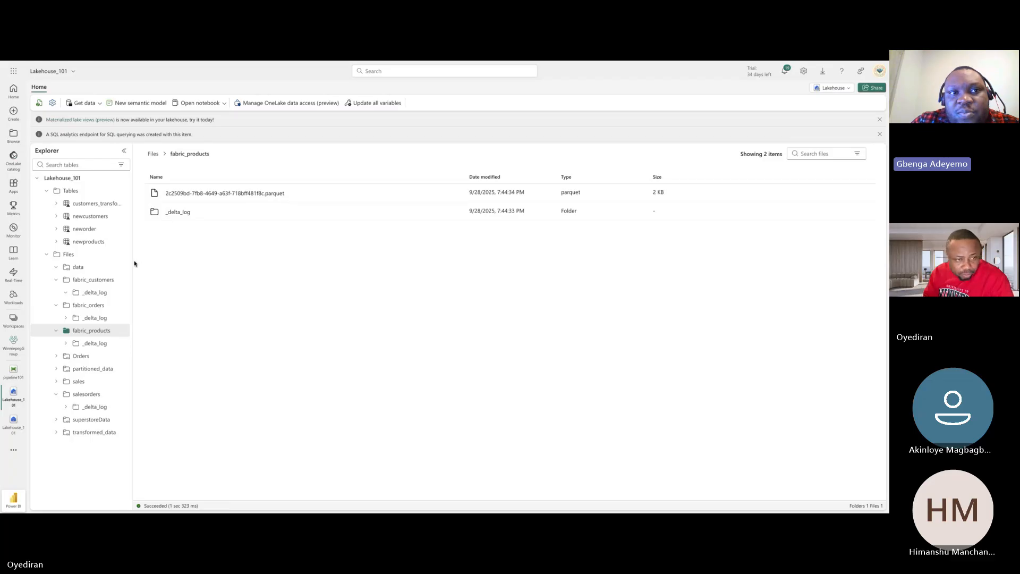
Step: Switch Lakehouse_101 to the SQL analytics endpoint and create a new SQL query
click(224, 103)
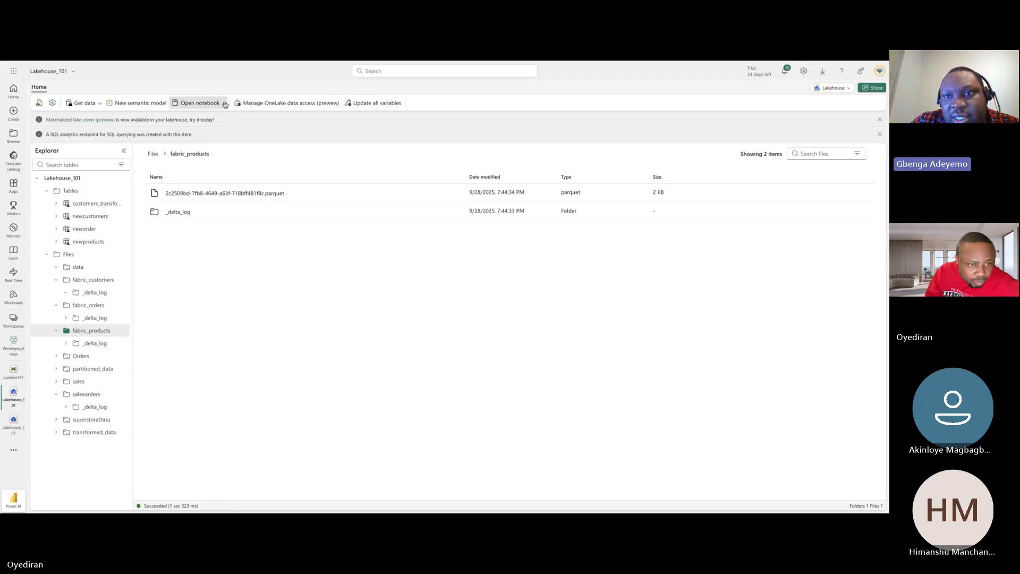
click(222, 266)
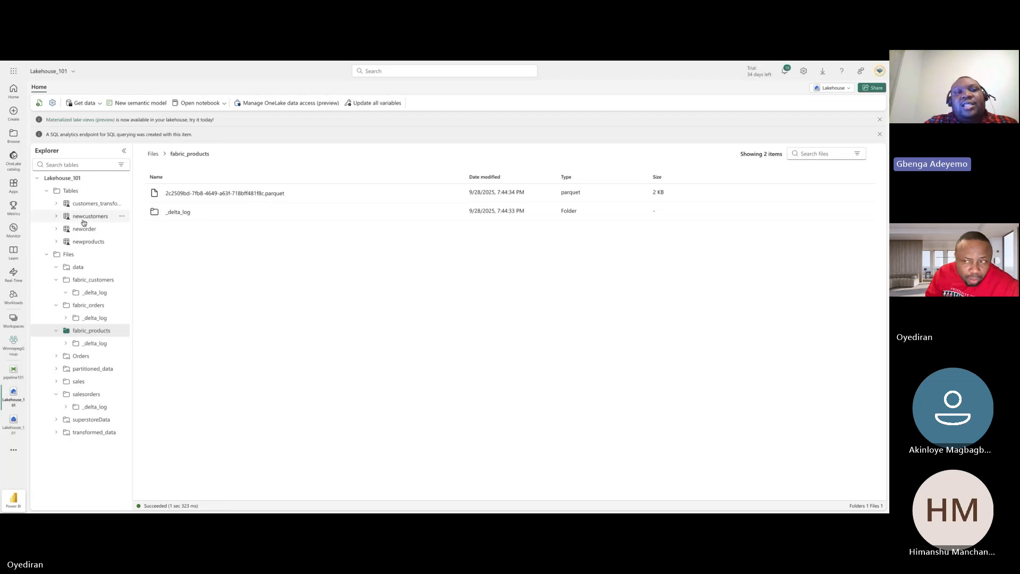
click(847, 89)
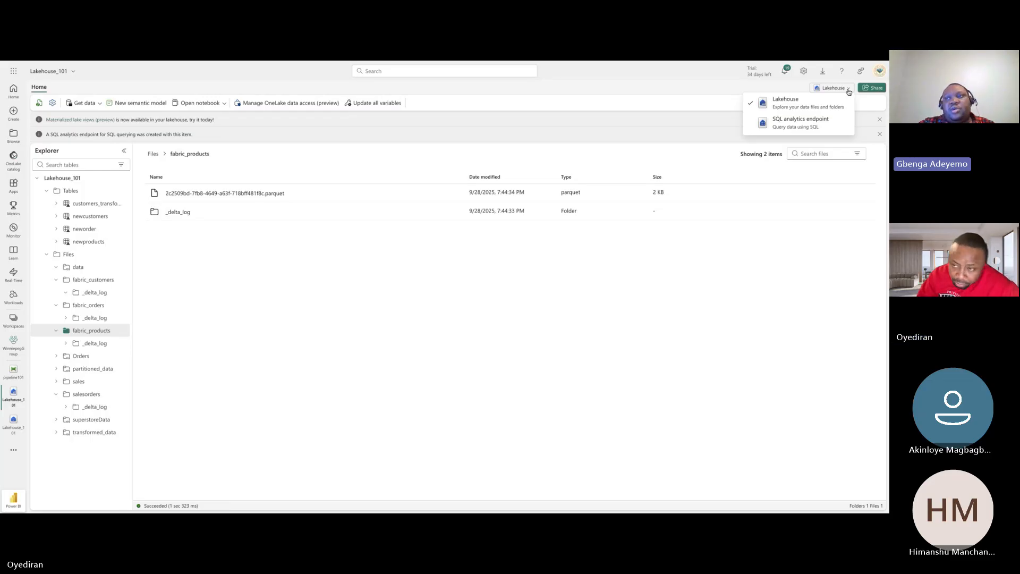
click(799, 121)
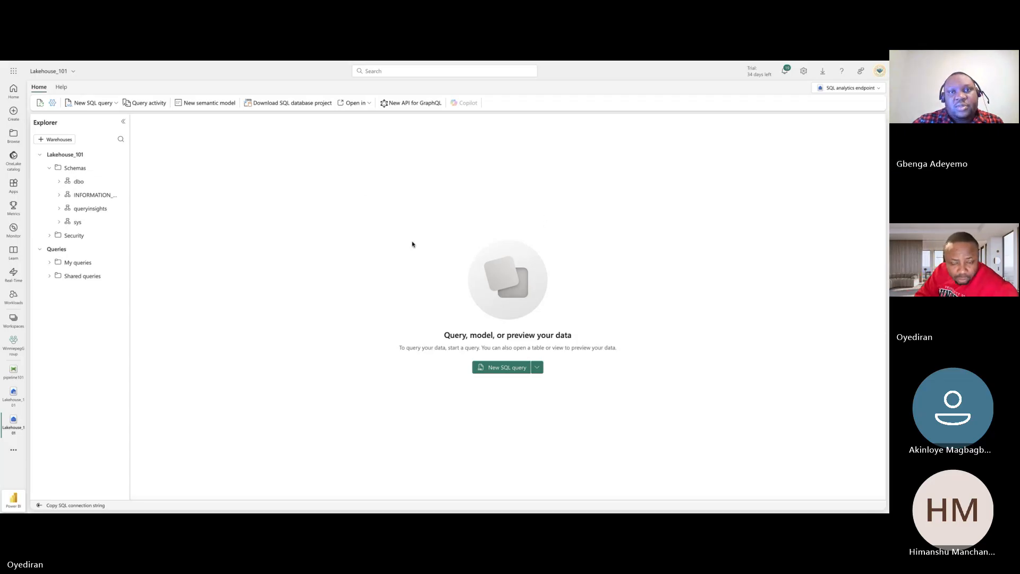
click(537, 369)
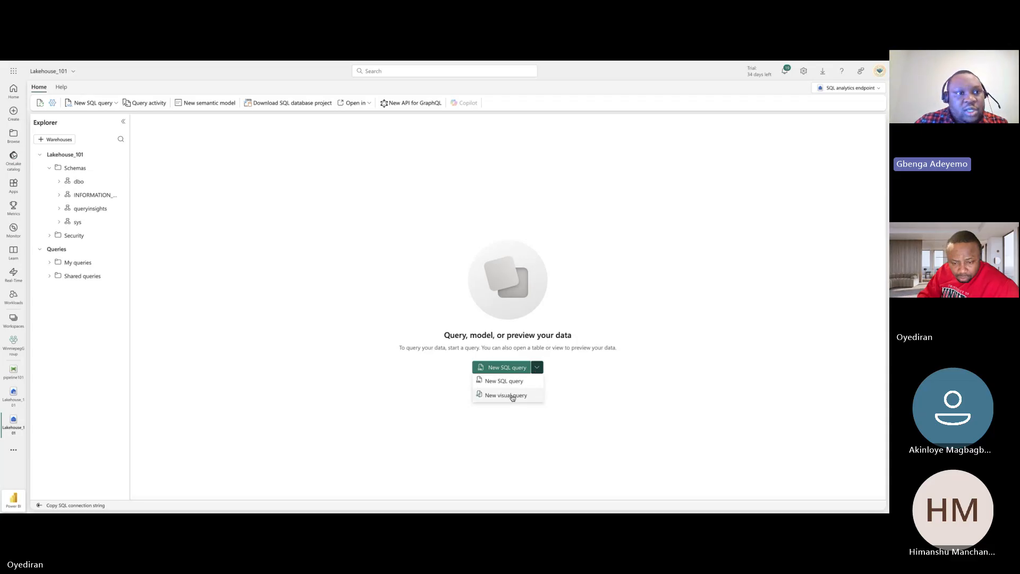
click(572, 381)
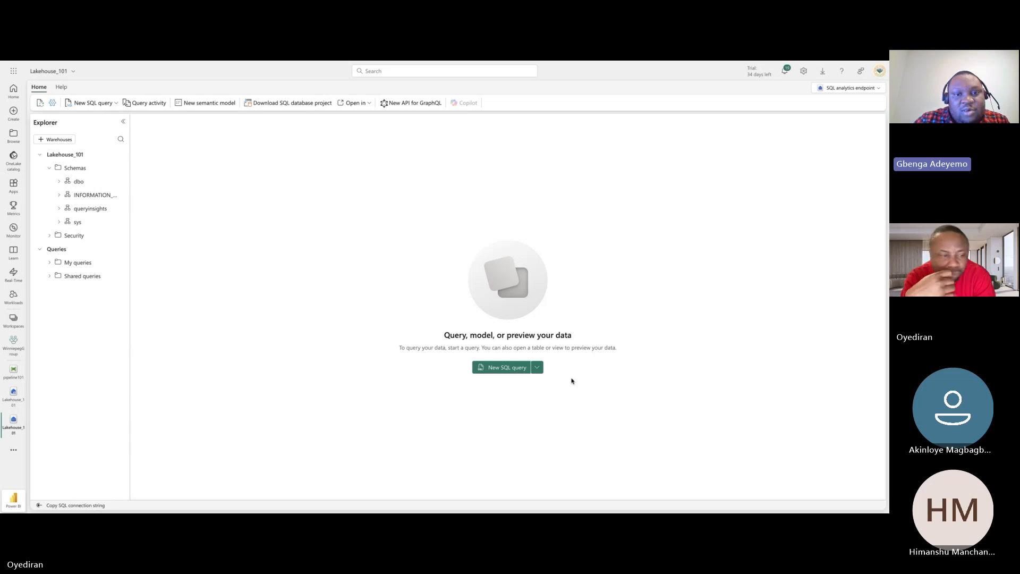
click(503, 368)
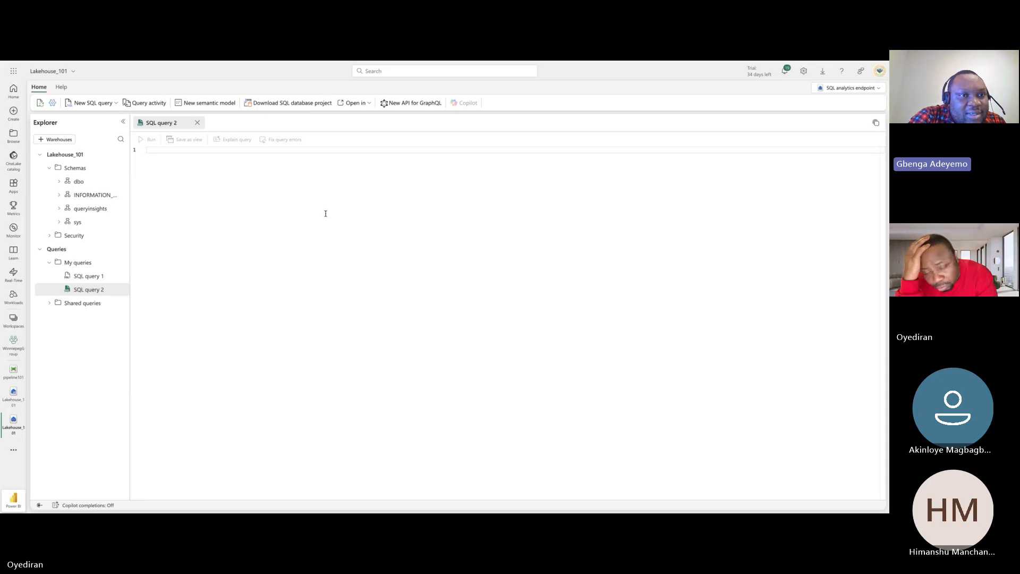
Step: Write and run a query that selects all columns from [Lakehouse_101].[dbo].[customers_transformed]
click(157, 150)
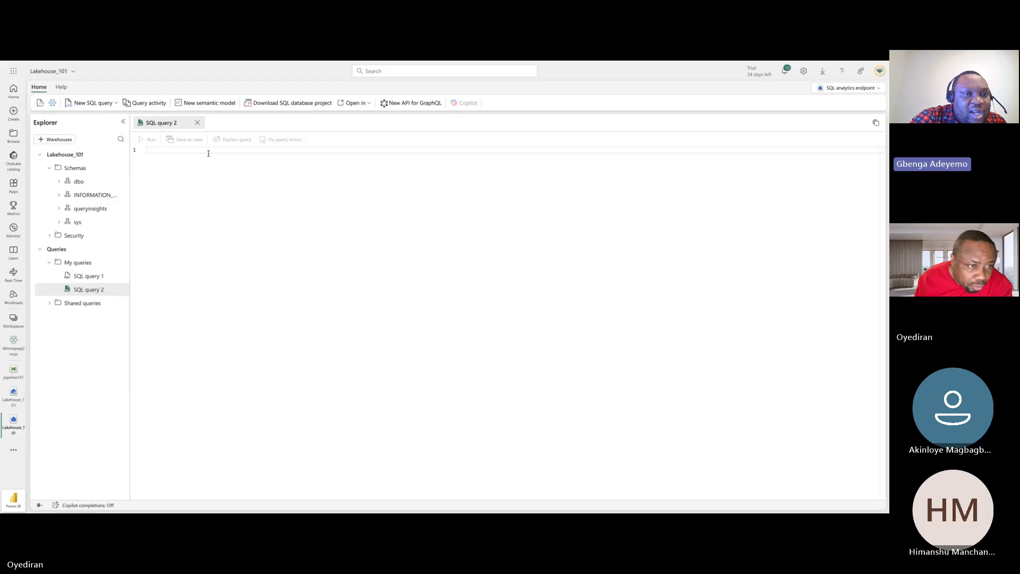
text(se)
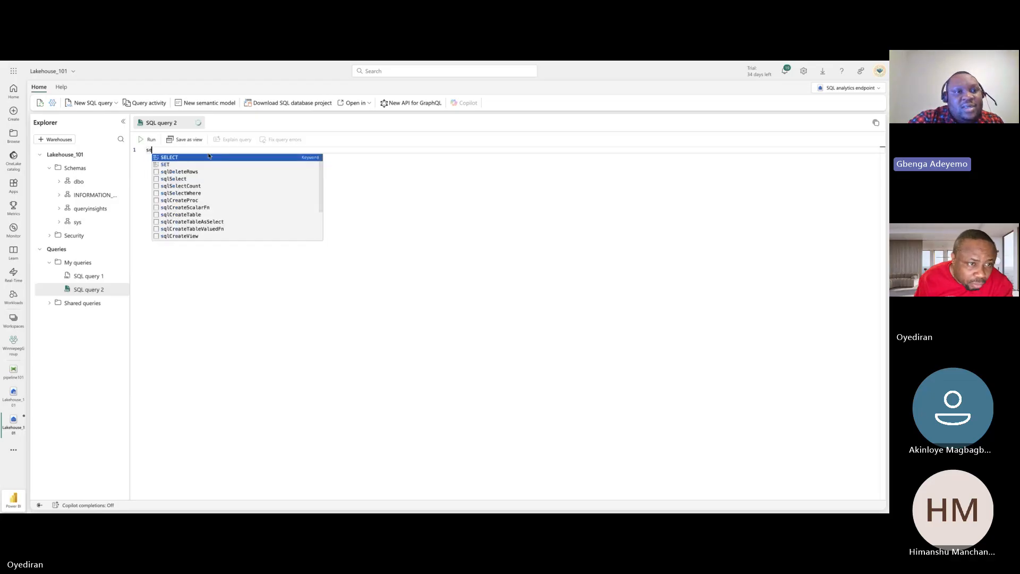
click(170, 156)
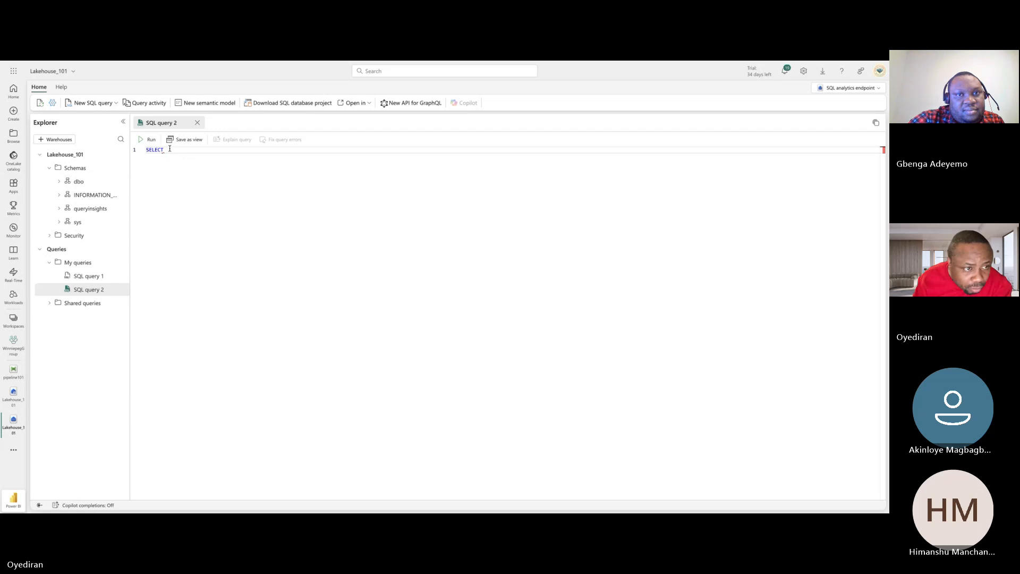
text(*)
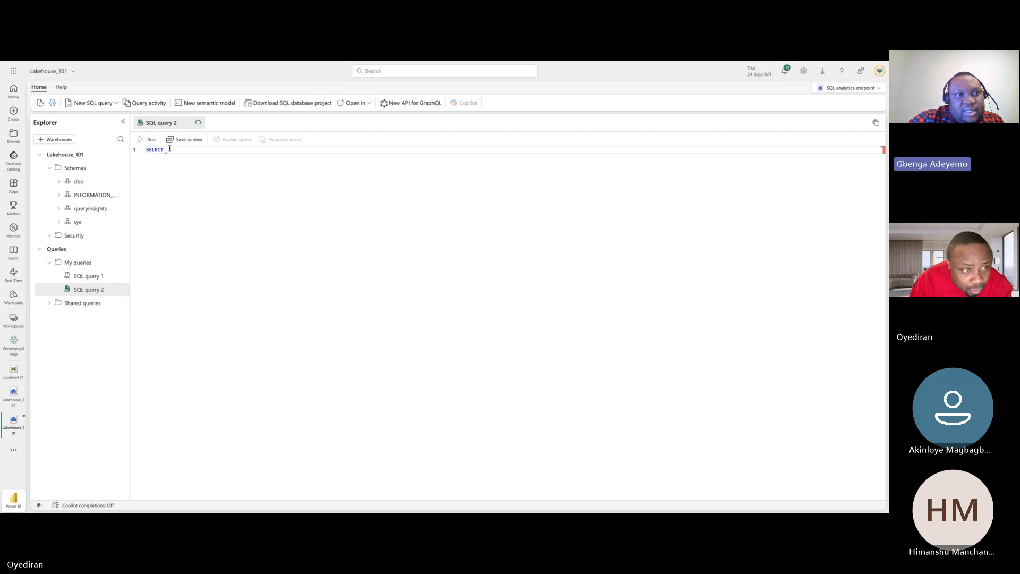
text( from)
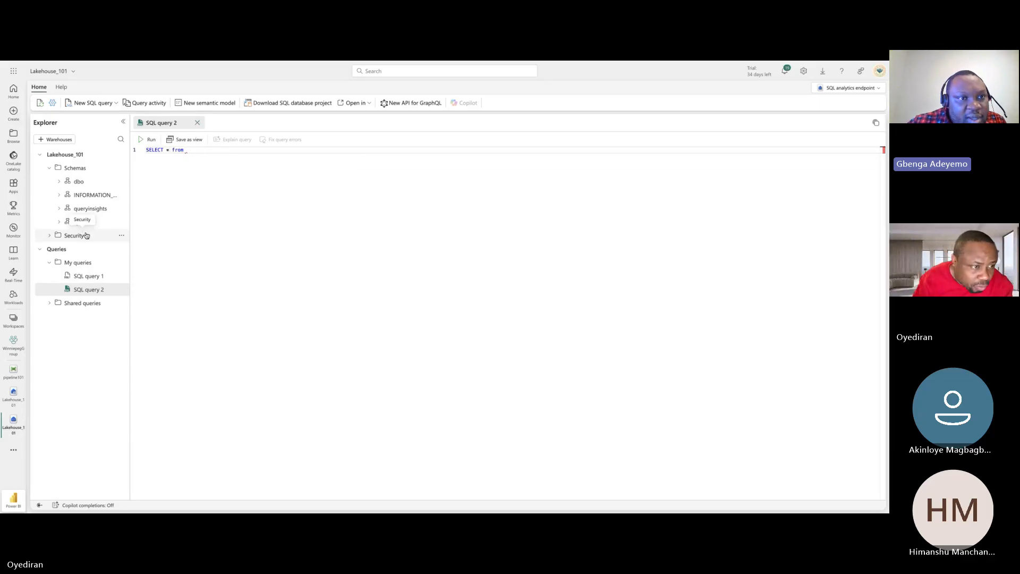
click(59, 181)
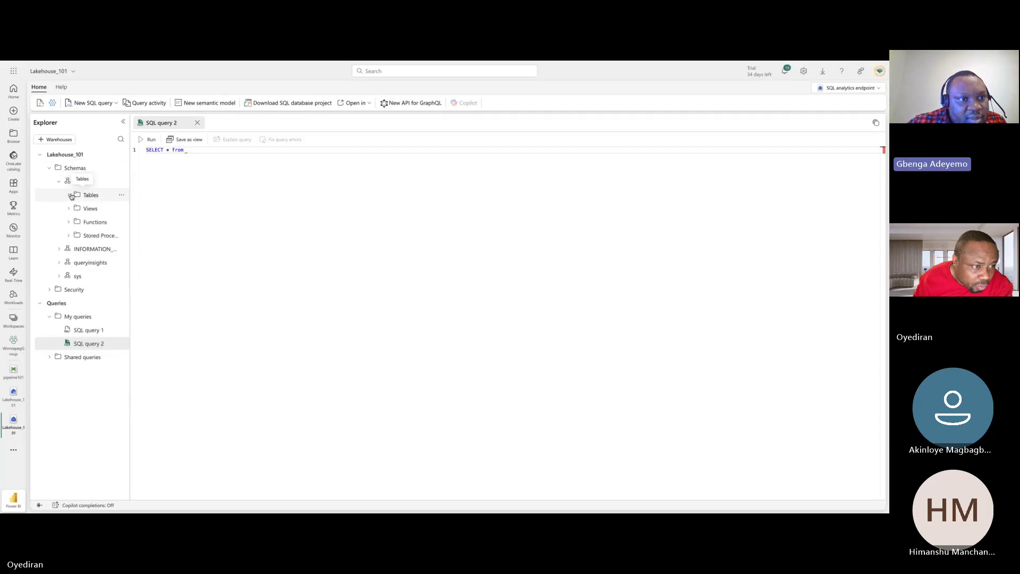
click(69, 196)
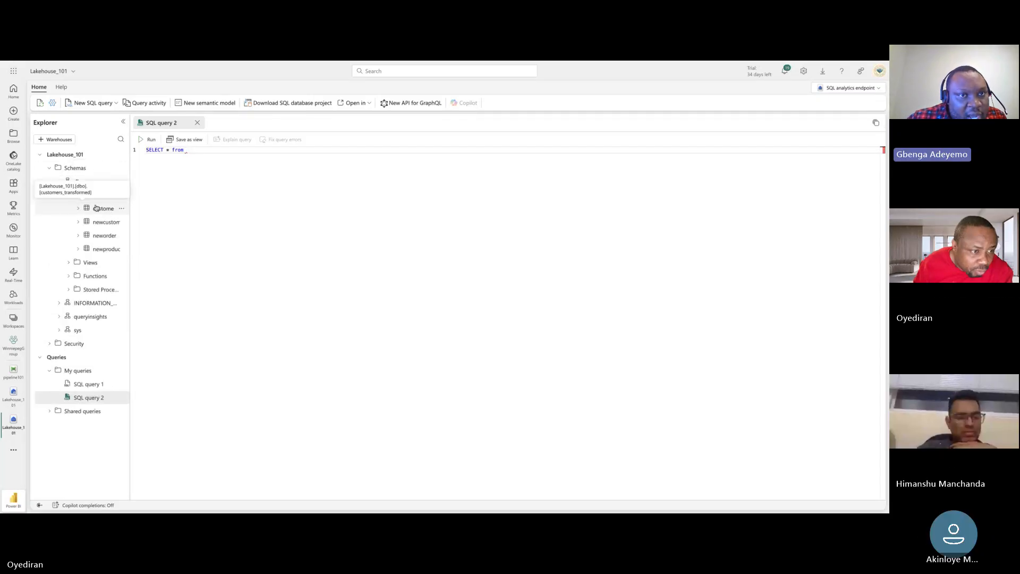
drag(97, 209, 252, 151)
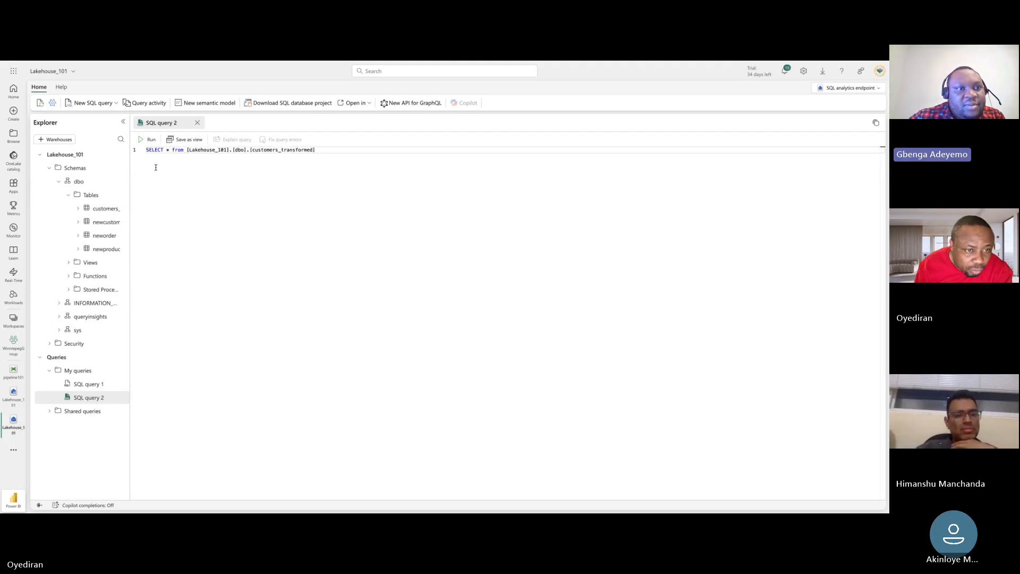
click(143, 139)
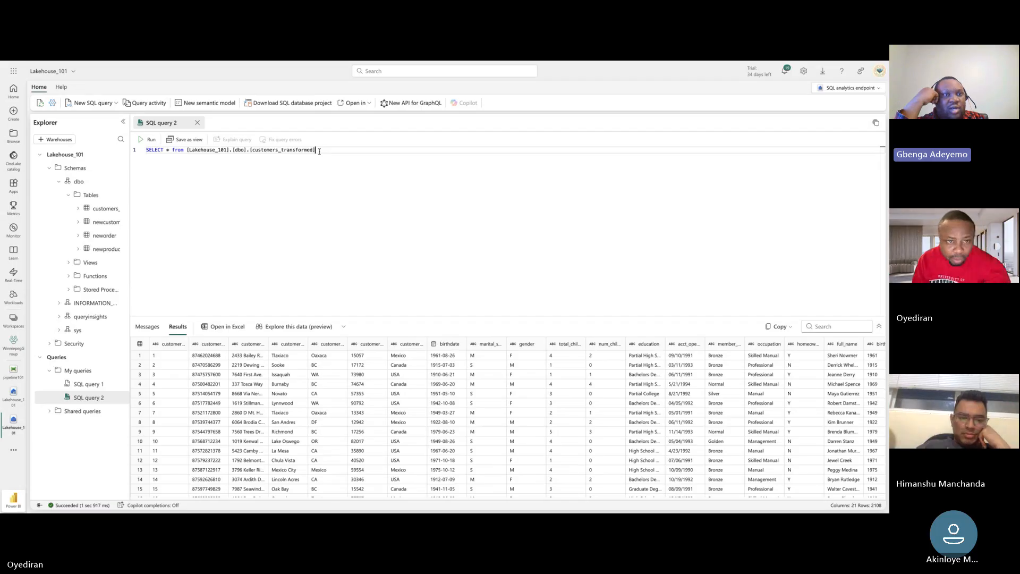
Step: Add a second line to the query that starts a where condition on customer_country with an equals sign
key(Return)
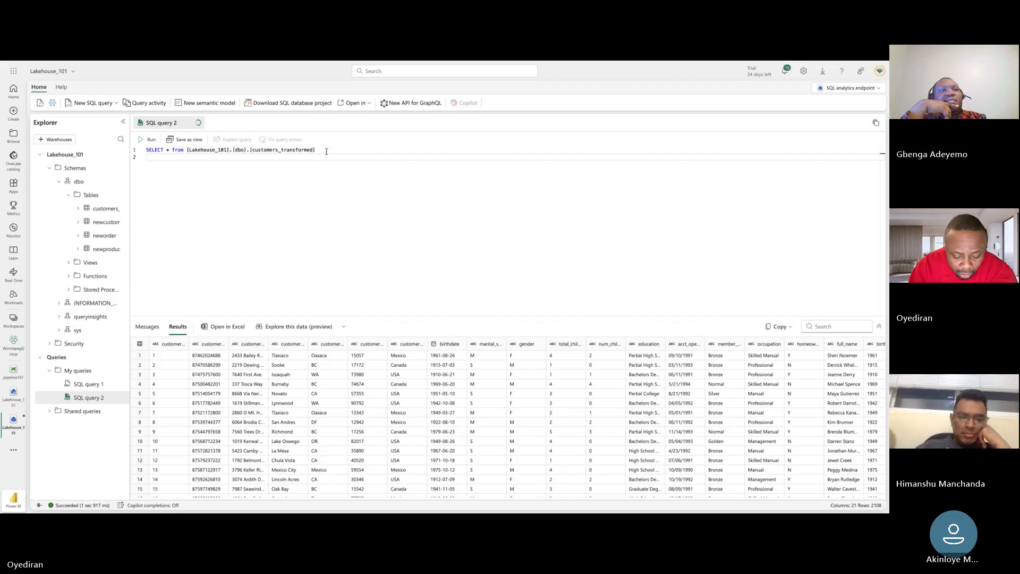
text(where)
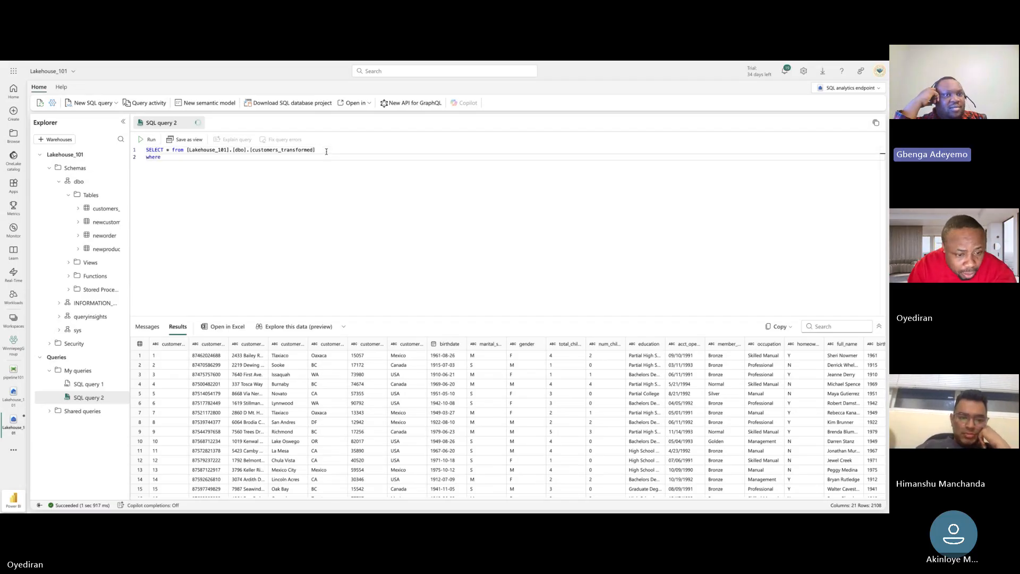
text( c)
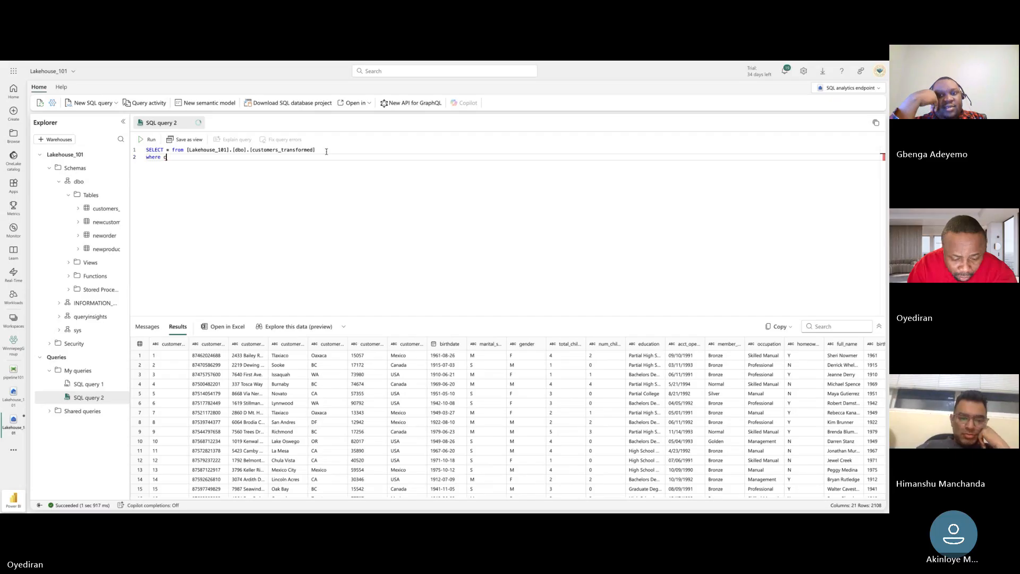
text(ustom)
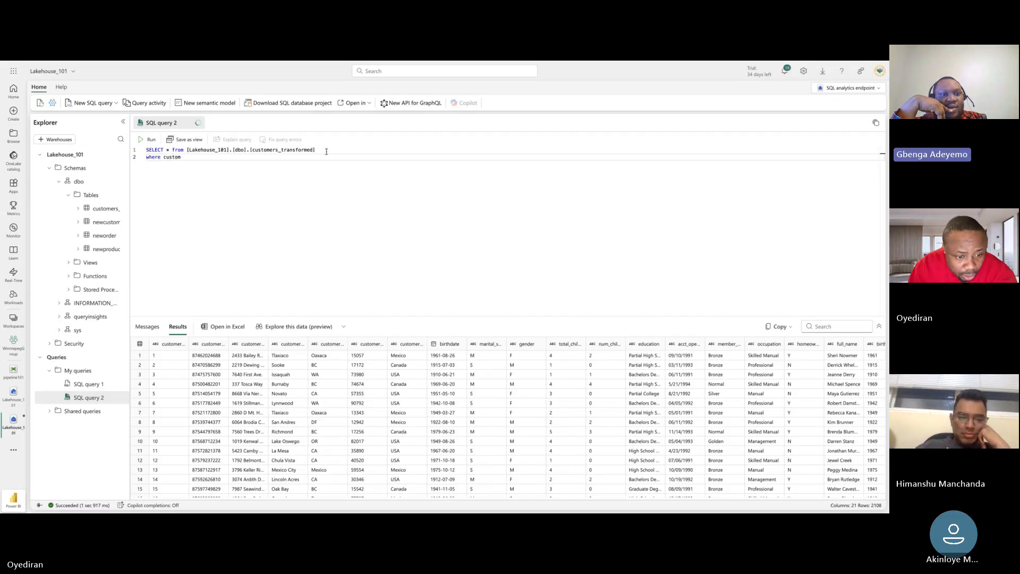
text(er)
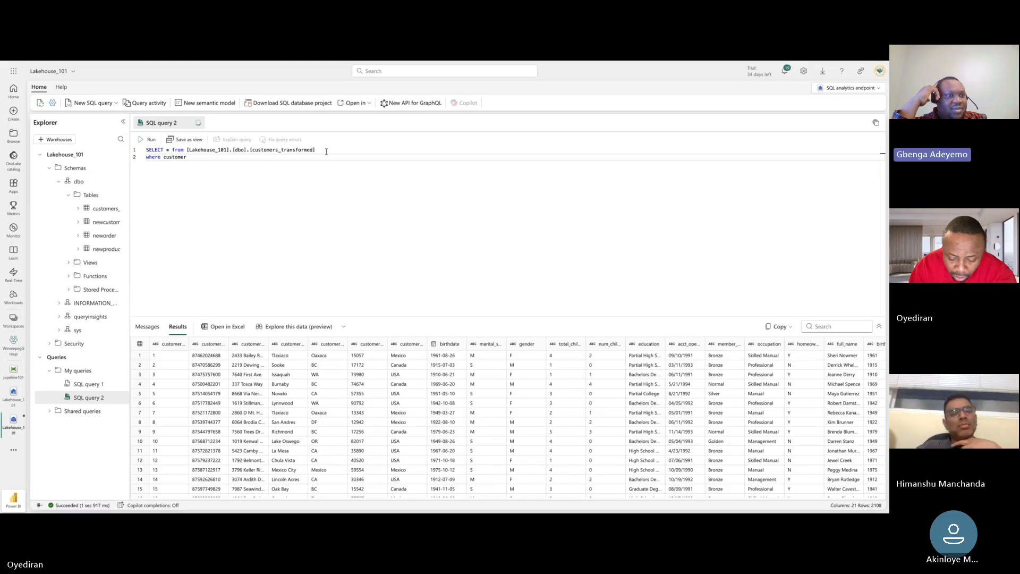
text(_coun)
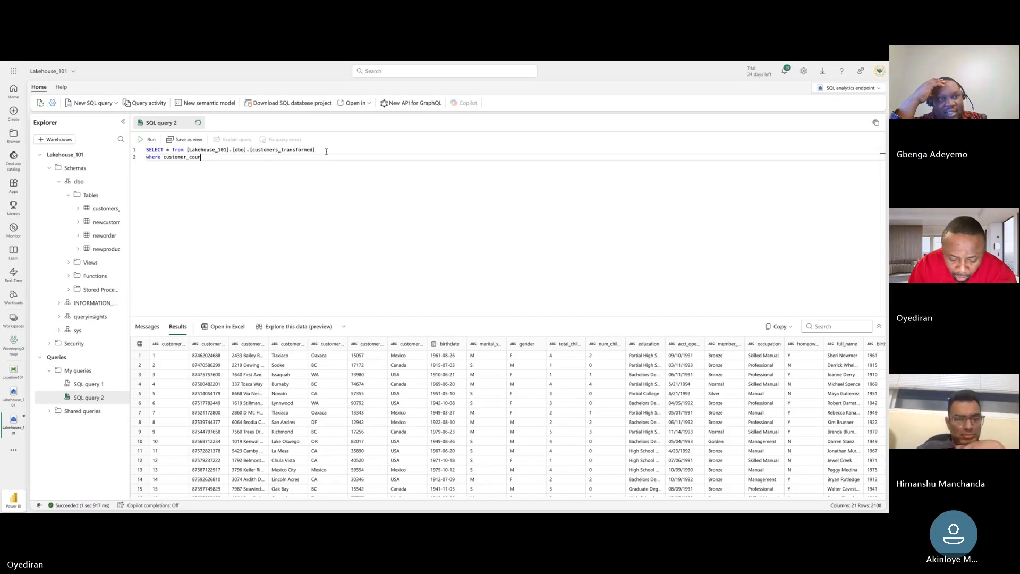
text(try)
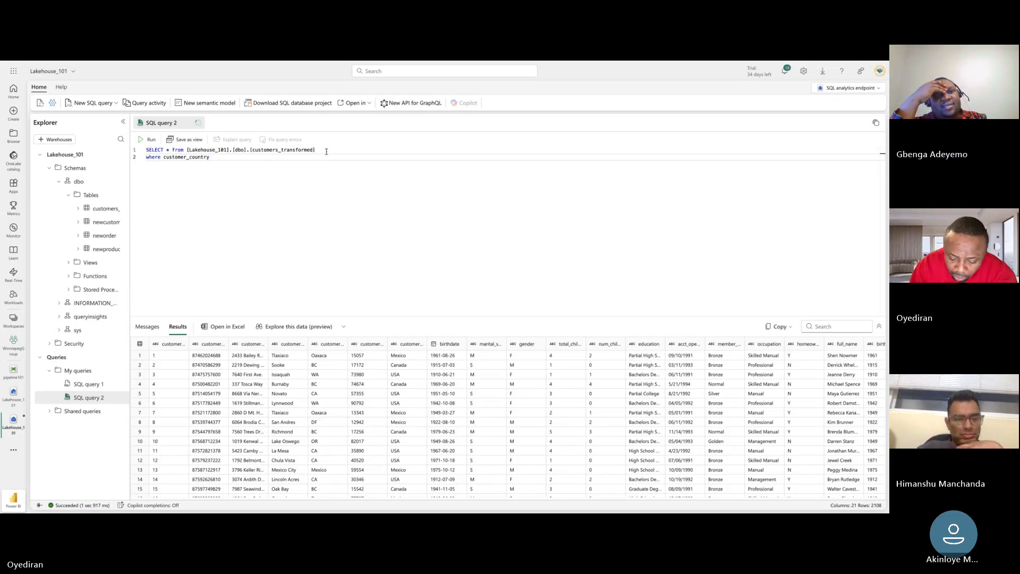
text( =)
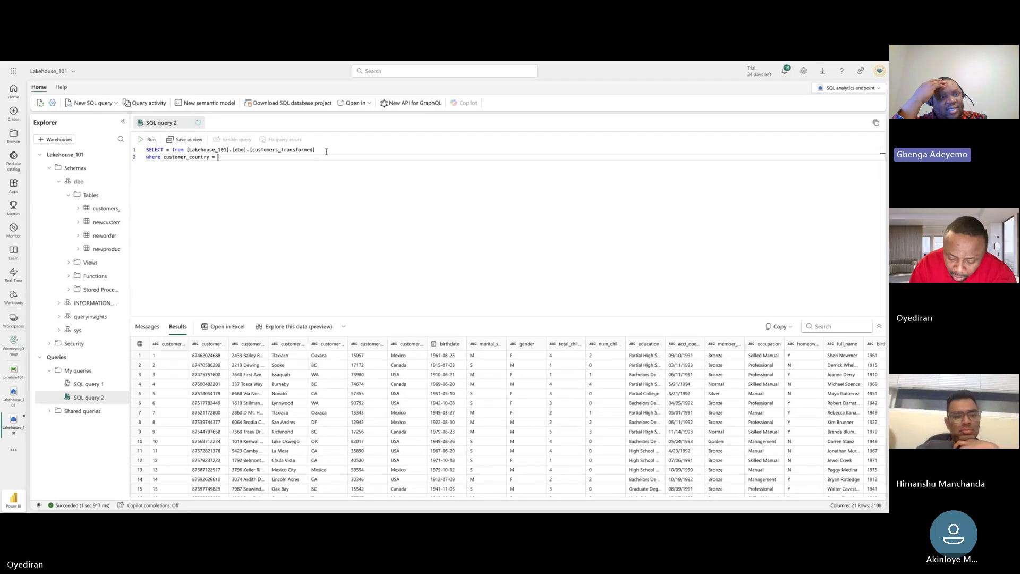
Step: Set the customer_country condition's value to 'Canada' in single quotes and run the filtered query
text( 'Ca)
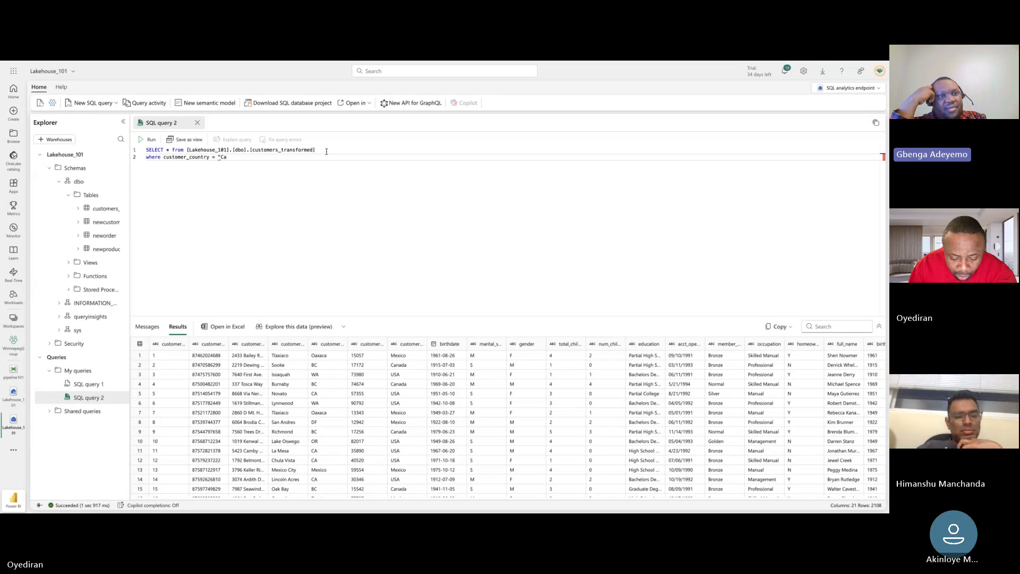
text(nad)
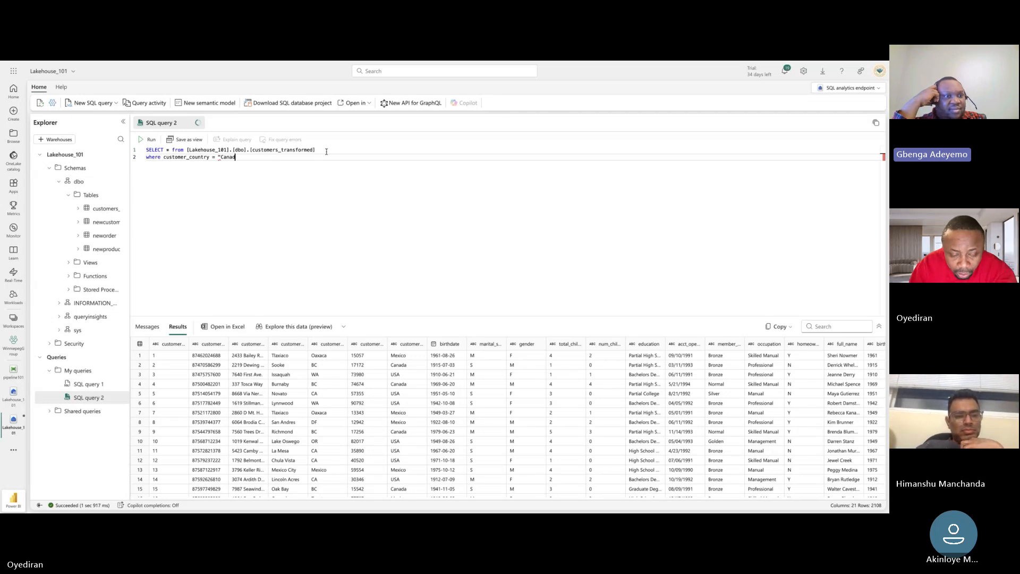
text(an)
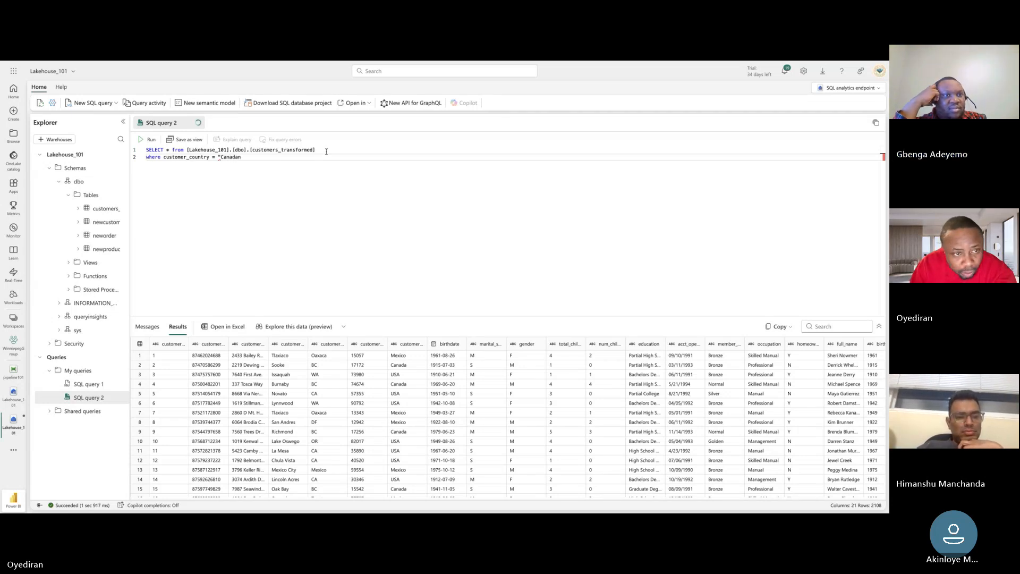
text(')
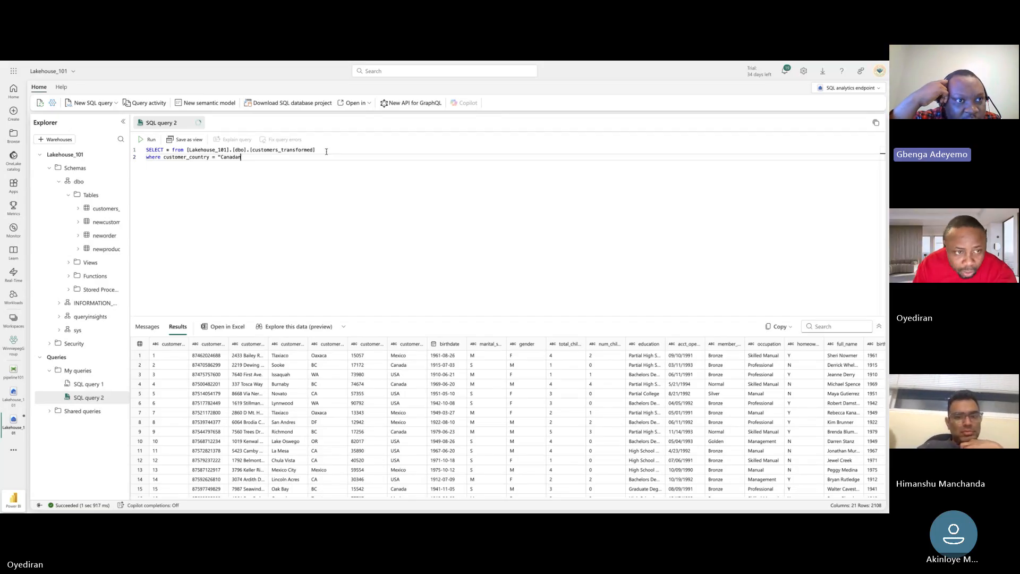
double_click(220, 157)
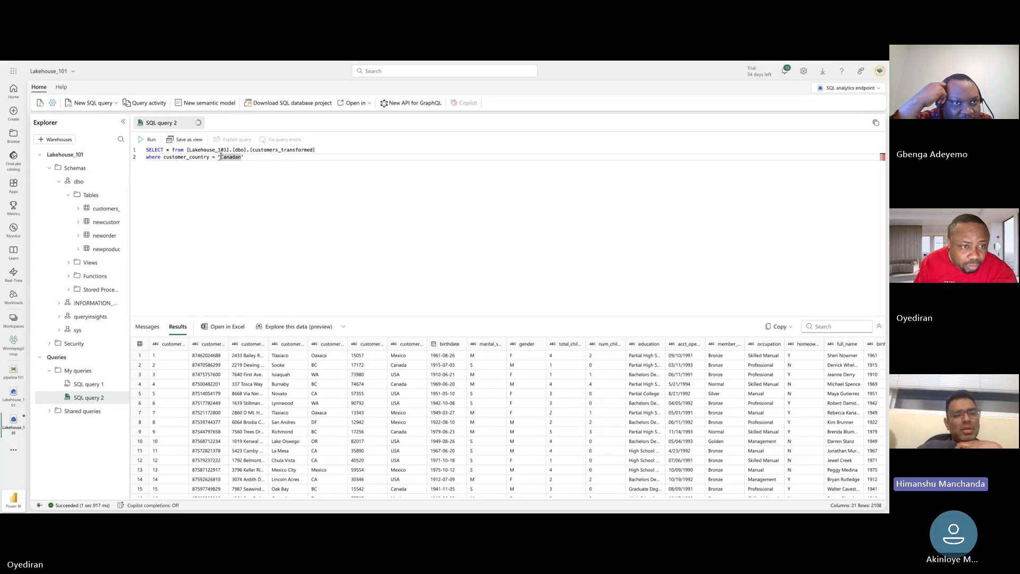
click(220, 157)
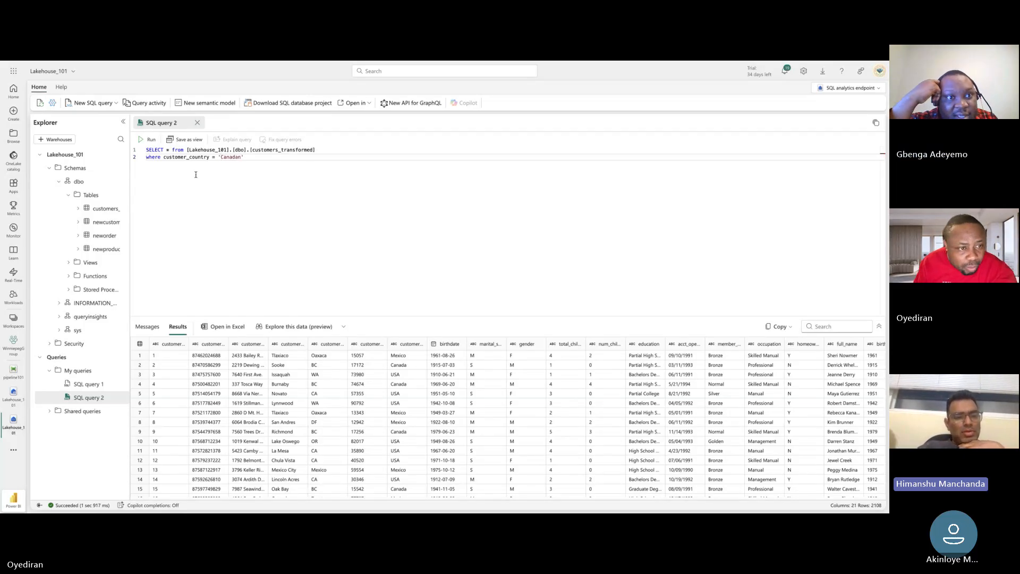
click(242, 157)
key(BackSpace)
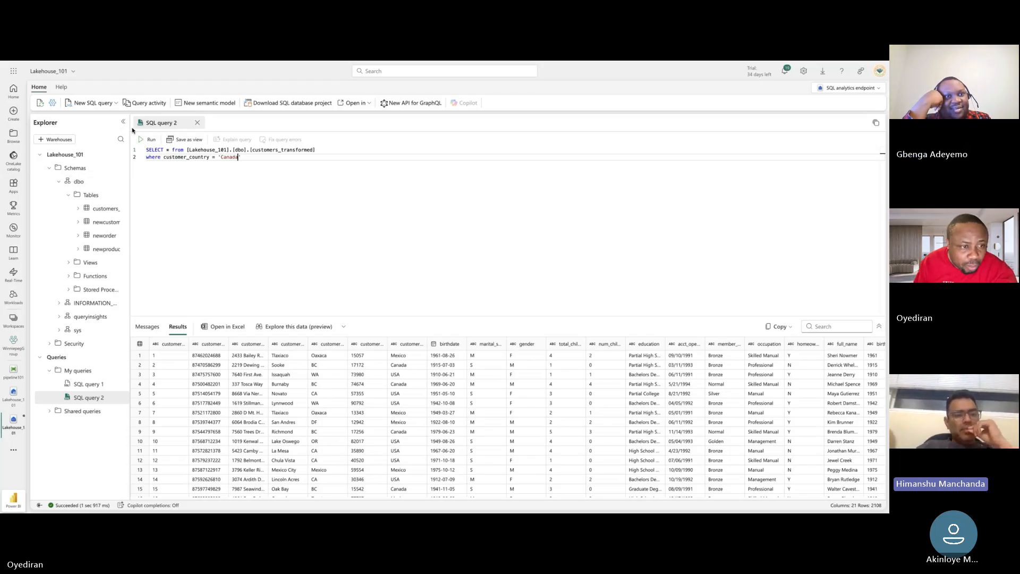
click(140, 140)
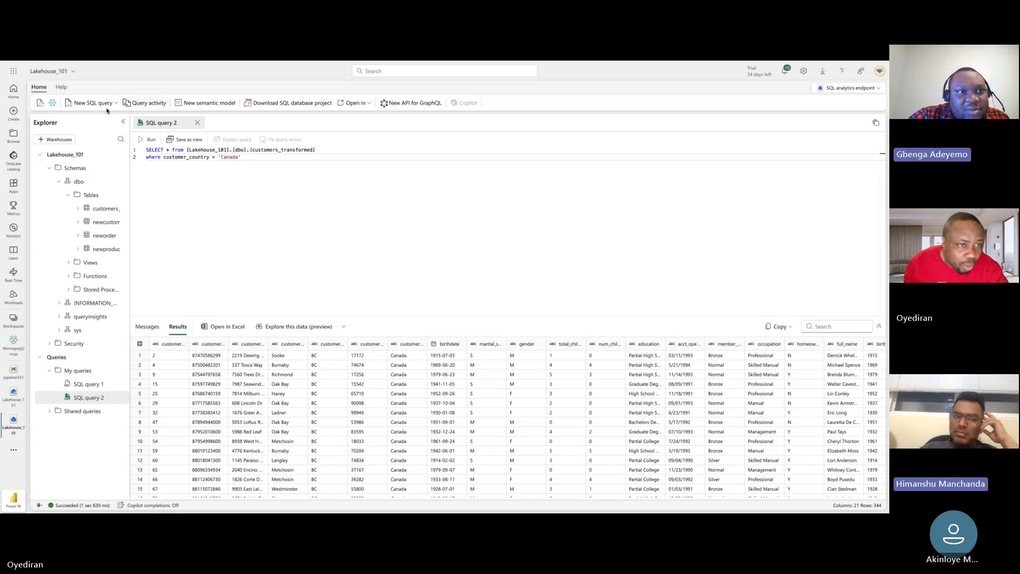
Step: Save the whole SELECT statement as a view named ViewCanada in the dbo schema and list that schema's views
click(195, 141)
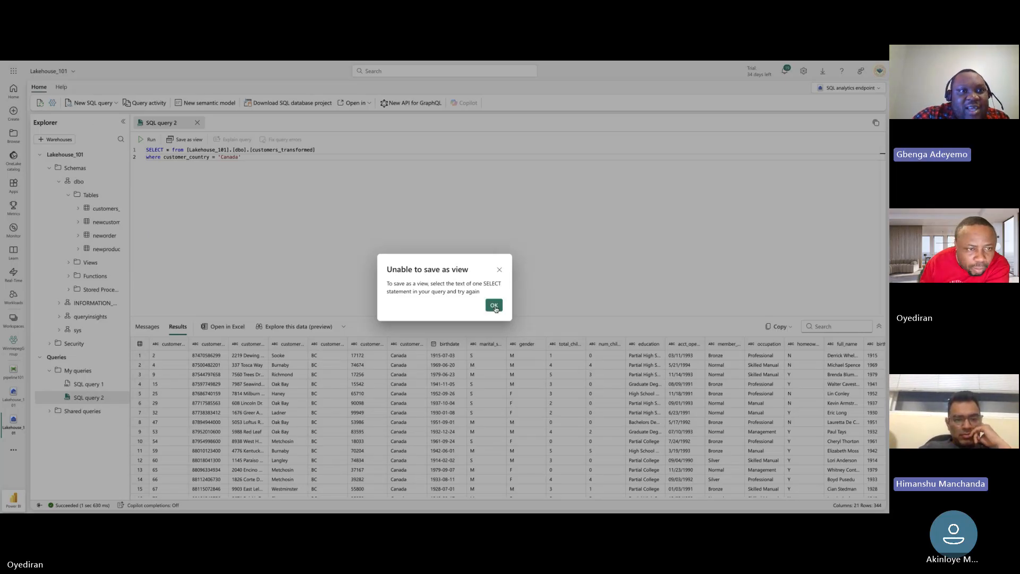
click(494, 306)
key(ctrl+a)
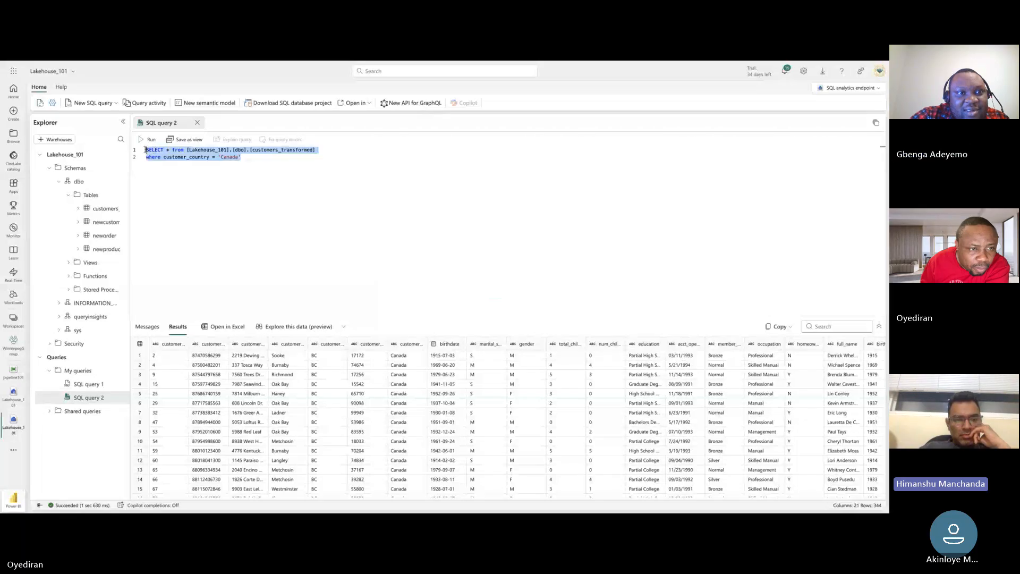
click(188, 140)
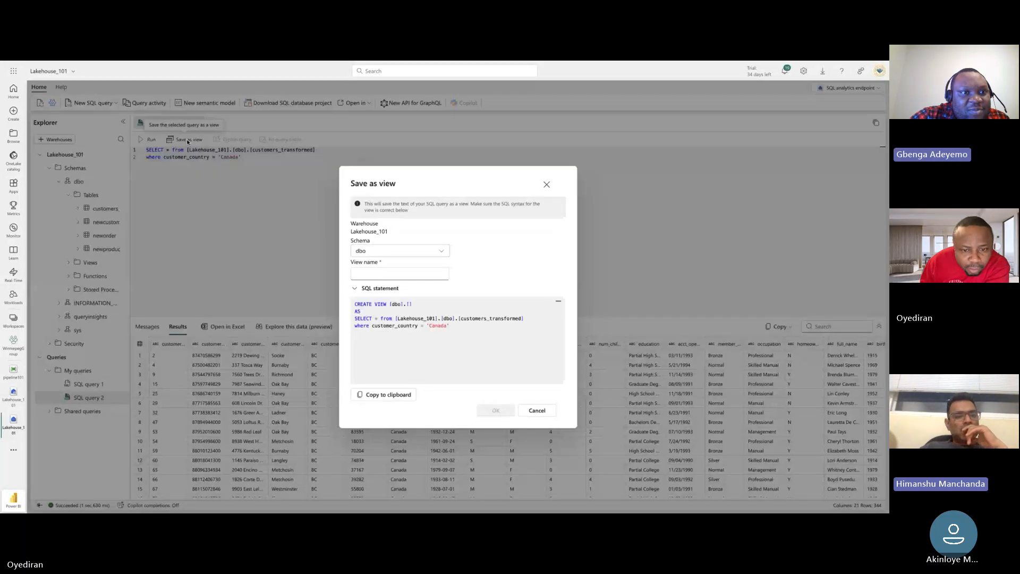
click(365, 275)
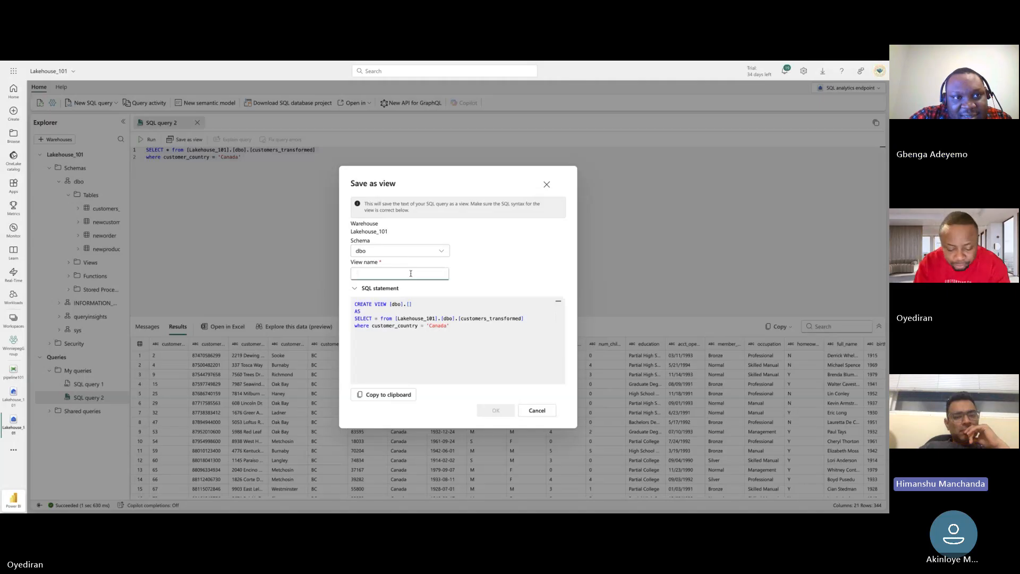
text(Vei)
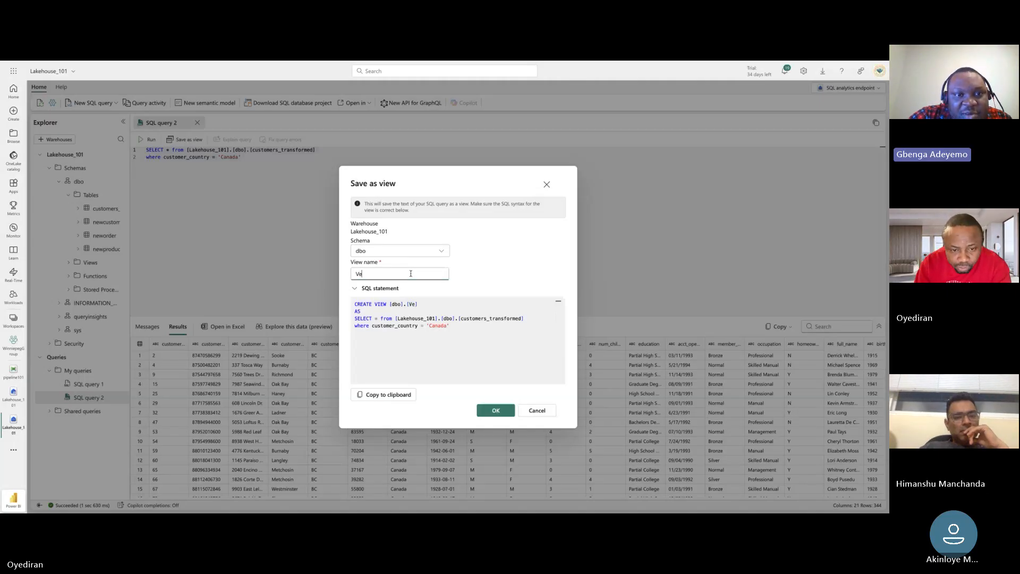
key(BackSpace)
key(BackSpace)
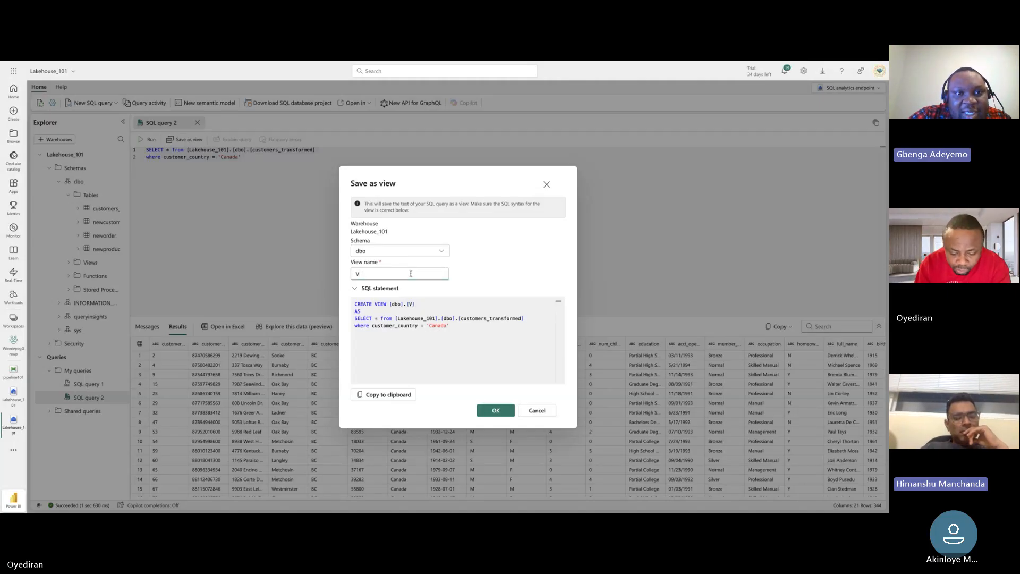
text(iew)
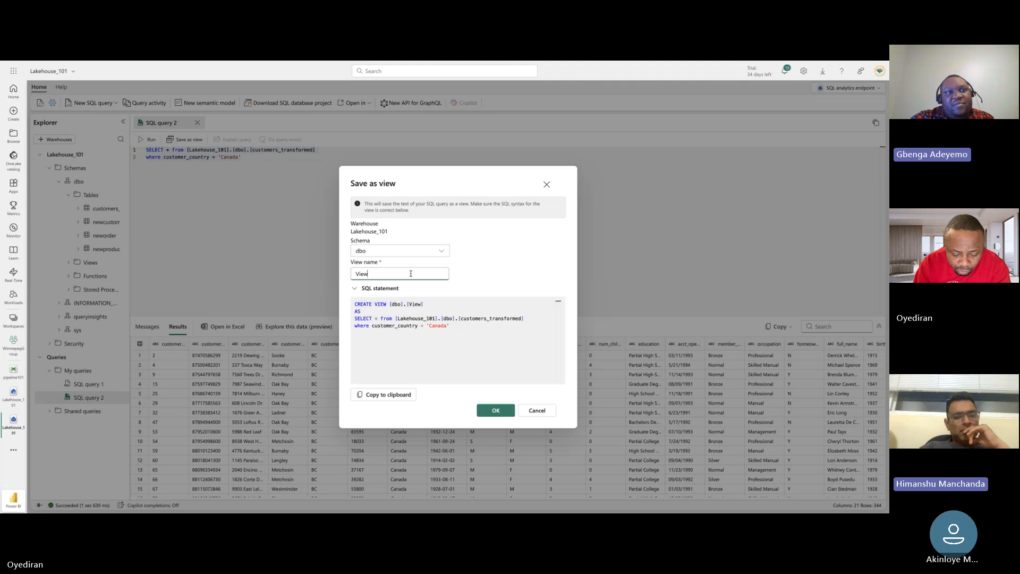
text(Canad)
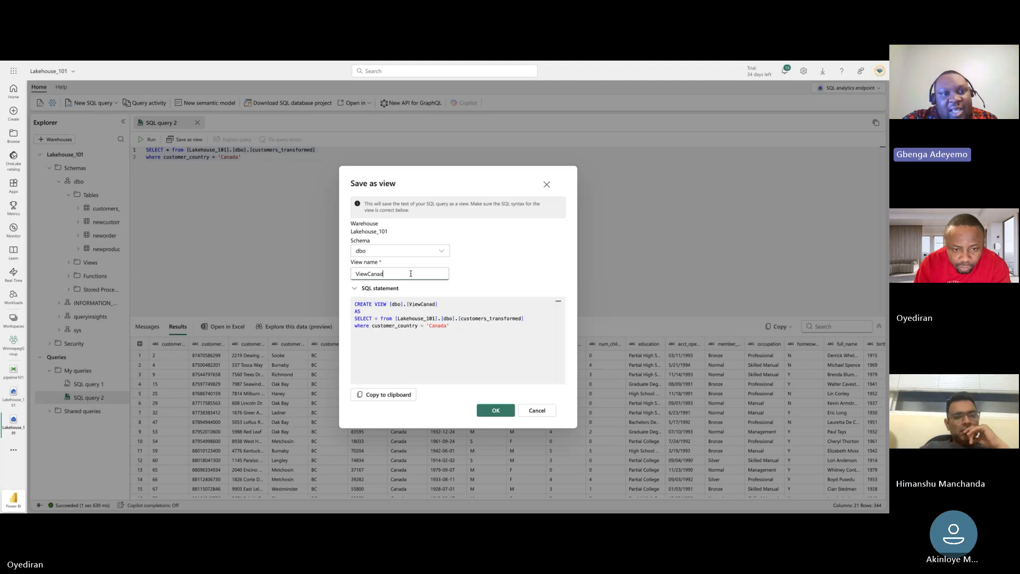
text(a)
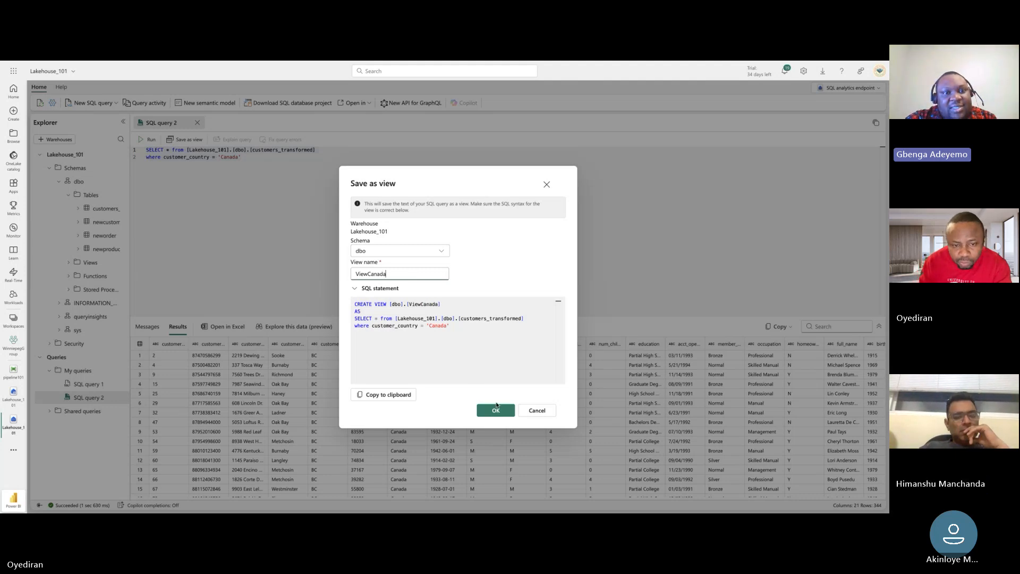
click(496, 410)
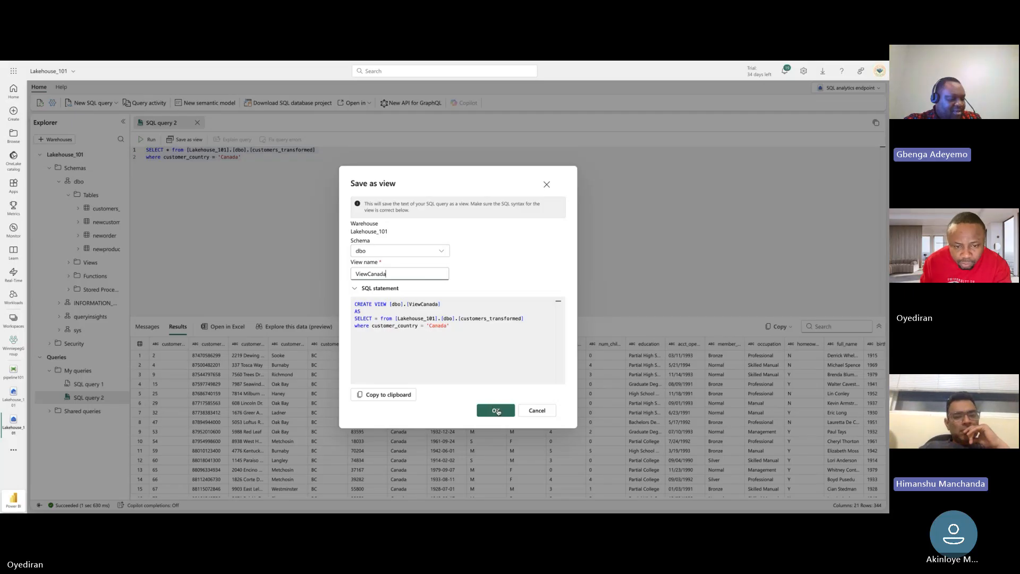
click(498, 412)
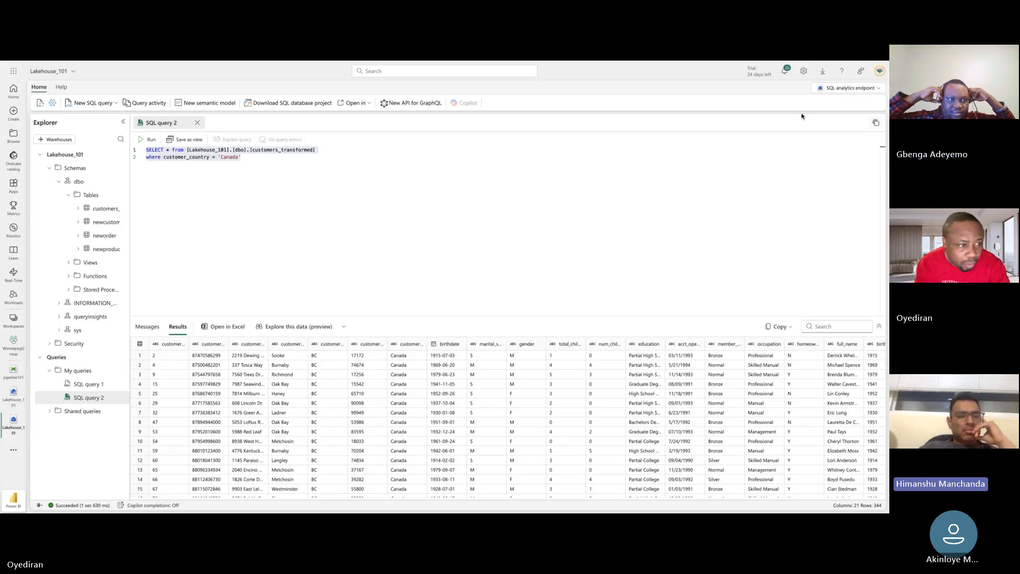
click(75, 264)
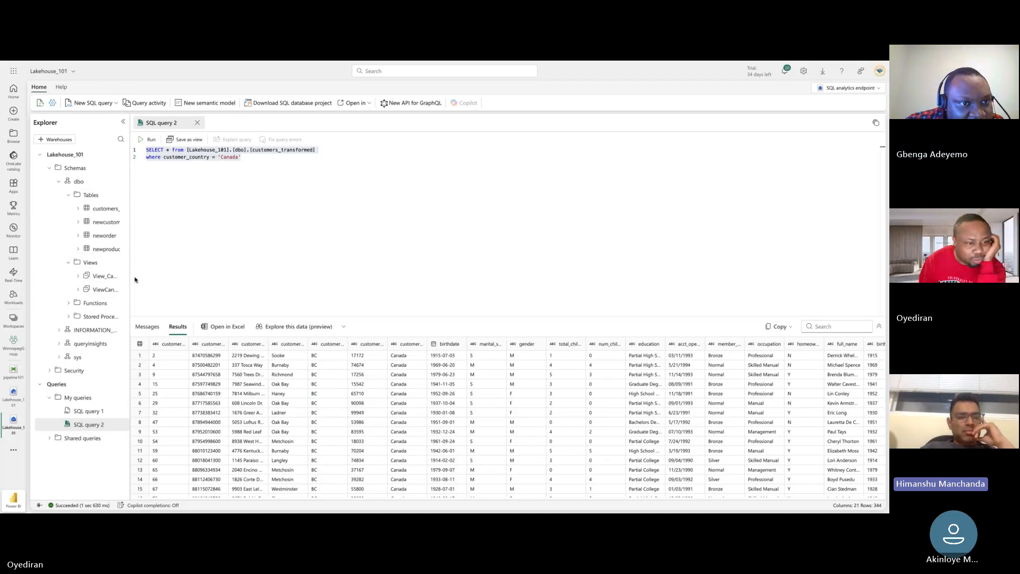
drag(135, 280, 194, 283)
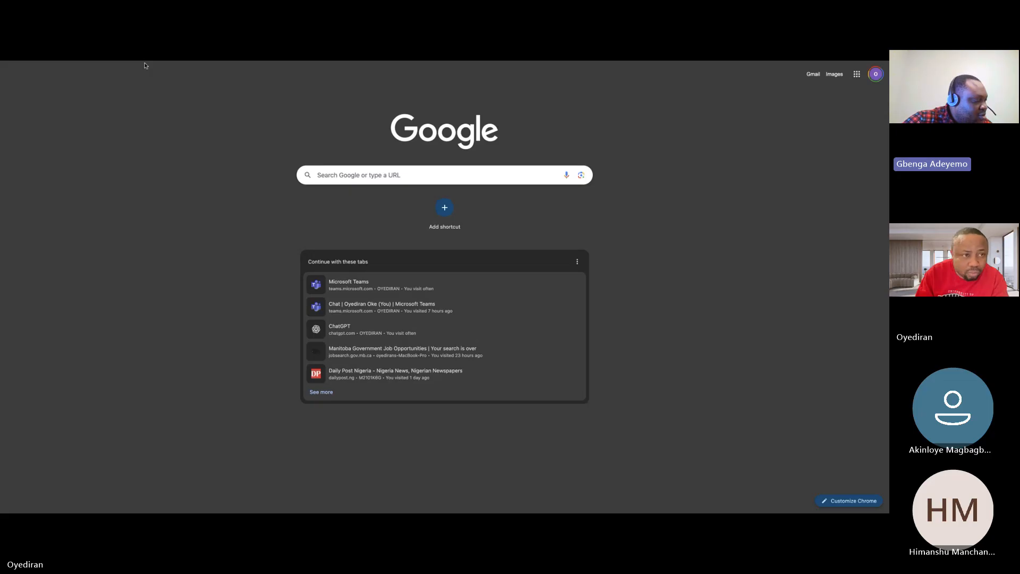
Step: Switch to Google, search for microsoft learn, and open the result "Training - Courses, Learning Paths, Modules"
key(Return)
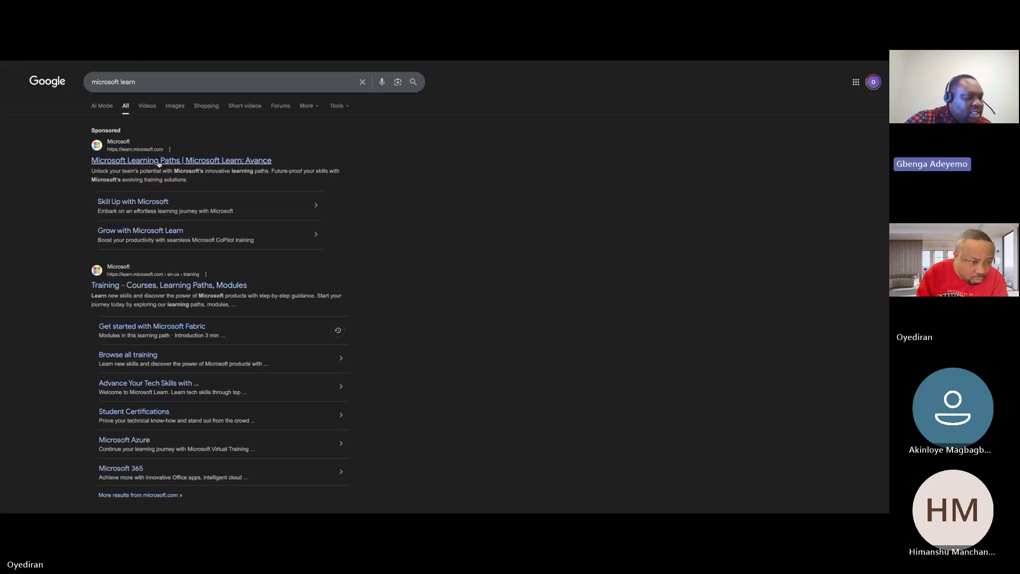
scroll(151, 239, down, 1)
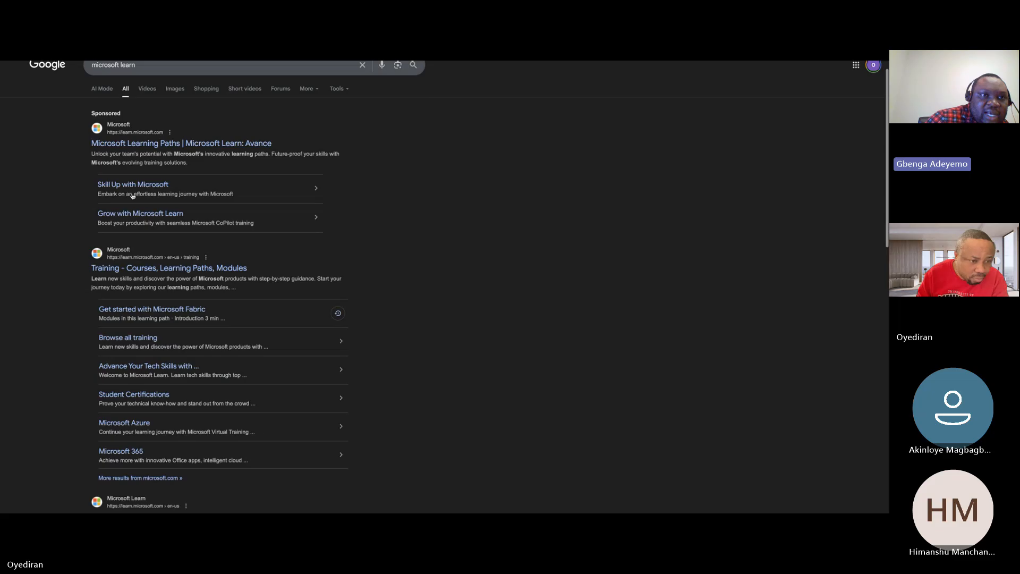
click(140, 268)
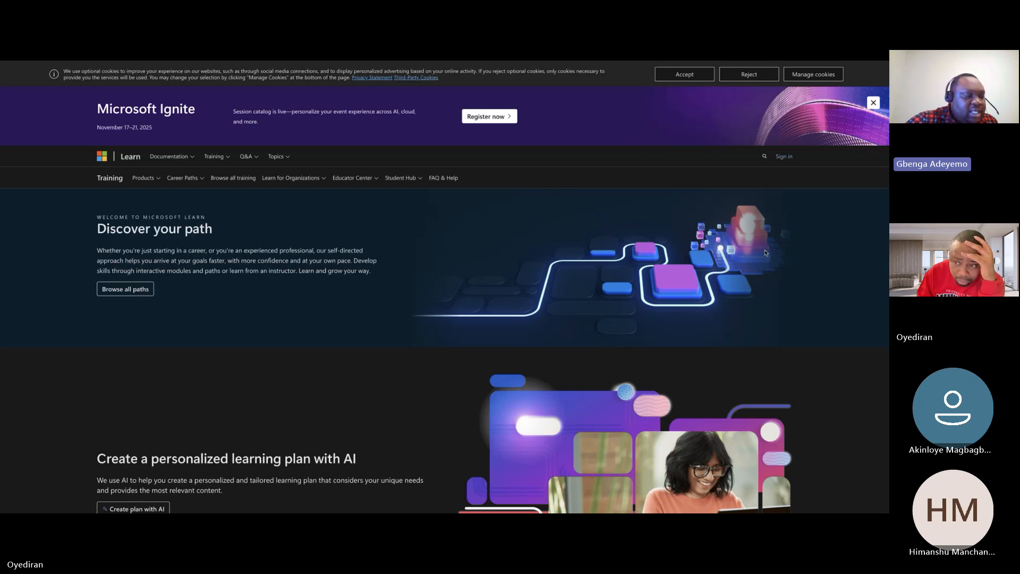
Step: Sign in to Microsoft Learn with the personal account, requesting a phone notification to verify the identity
click(783, 156)
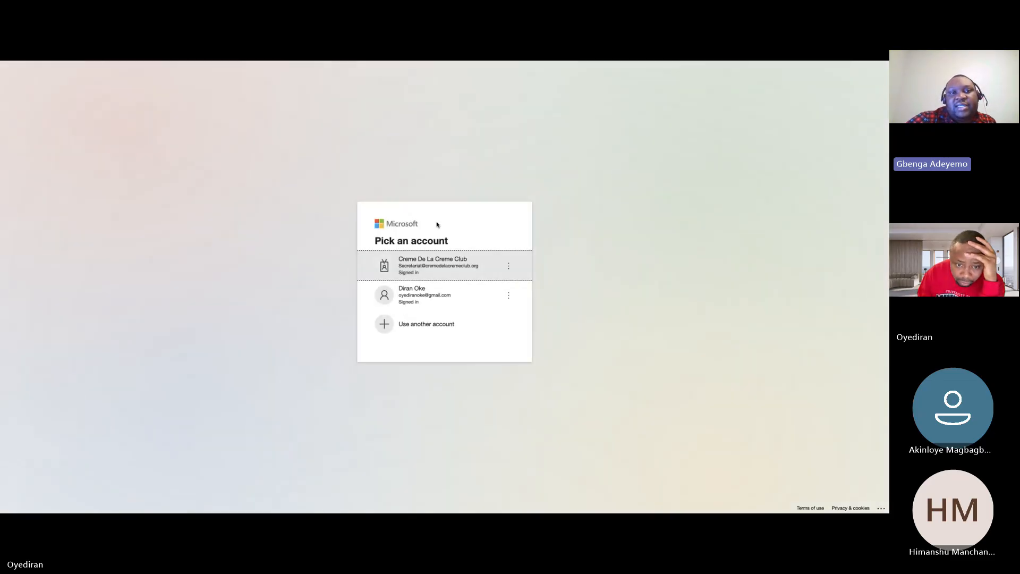
click(418, 296)
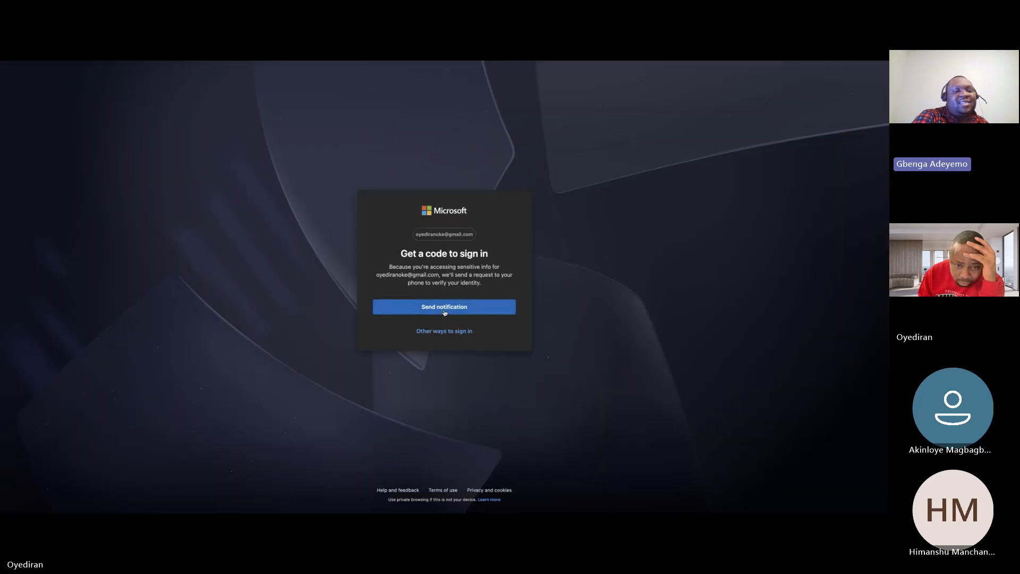
click(445, 311)
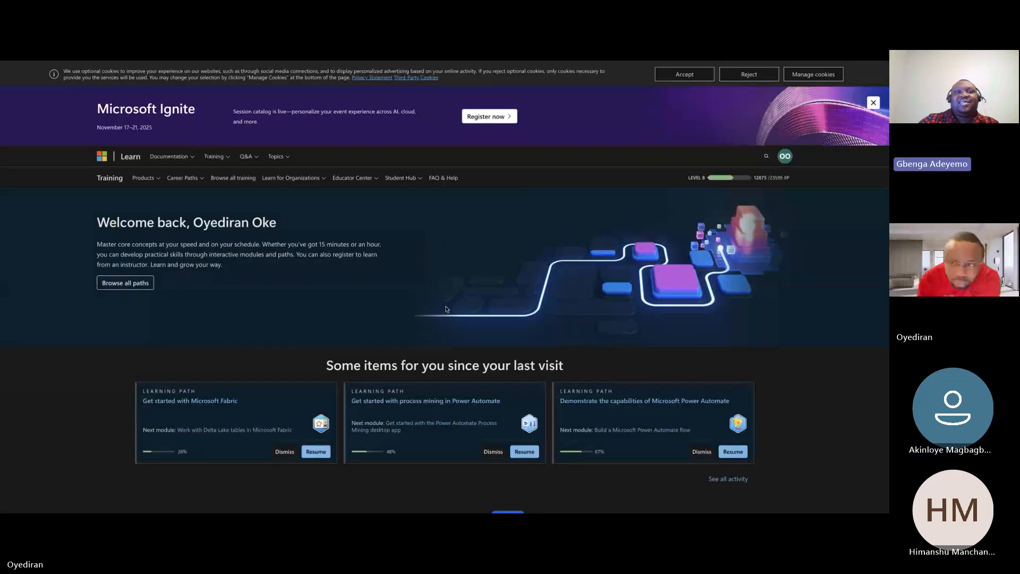
Step: Resume the learning path Get started with Microsoft Fabric and look through the objectives and units of its next module
scroll(419, 248, down, 5)
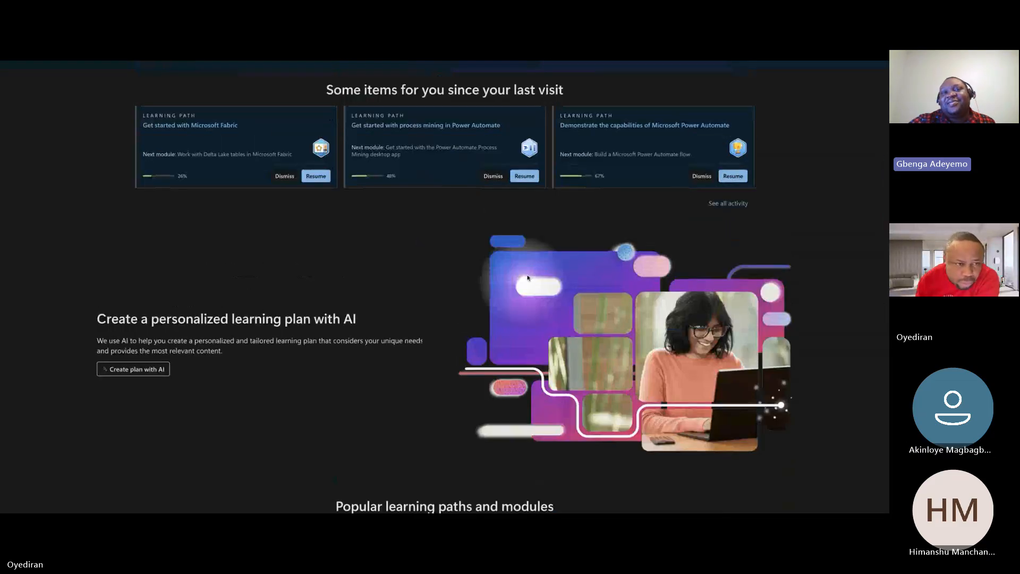
scroll(306, 182, down, 1)
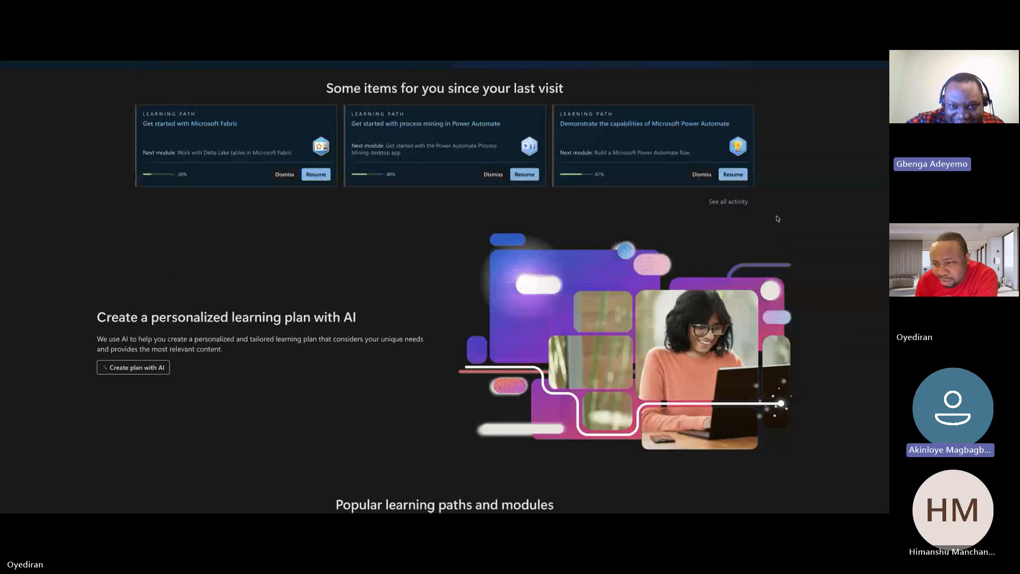
scroll(623, 228, down, 1)
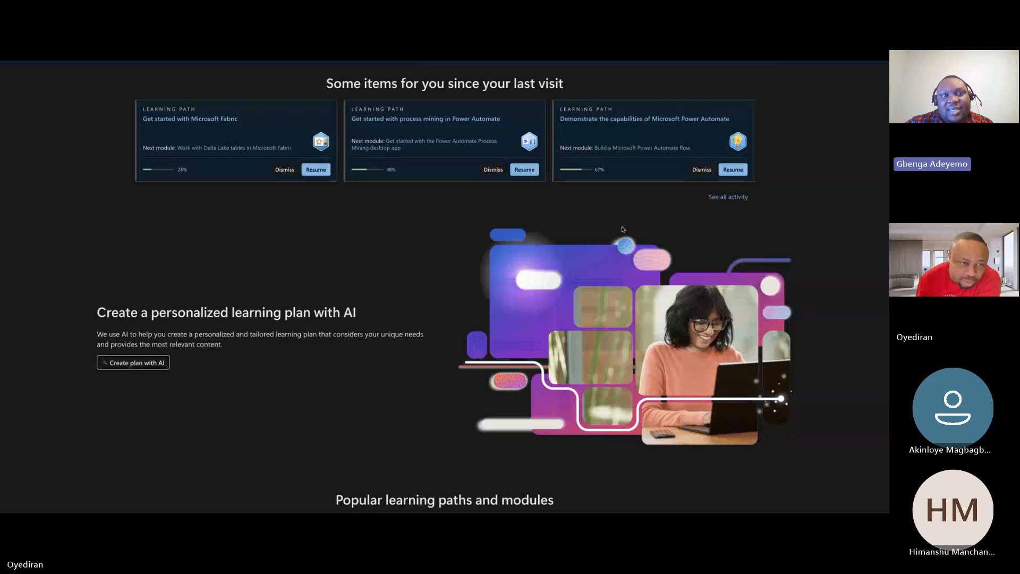
click(317, 169)
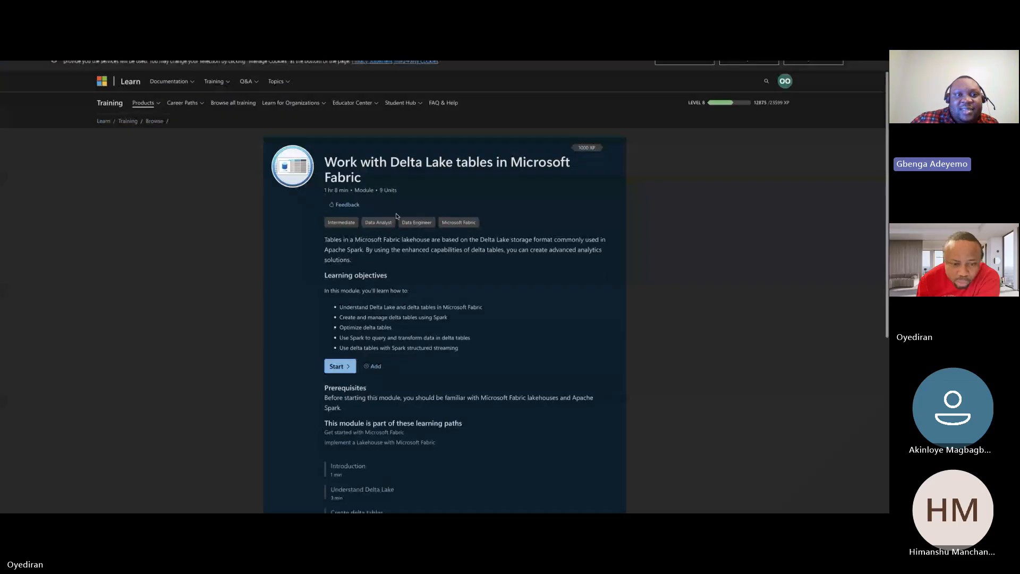
scroll(393, 212, down, 3)
scroll(395, 215, down, 3)
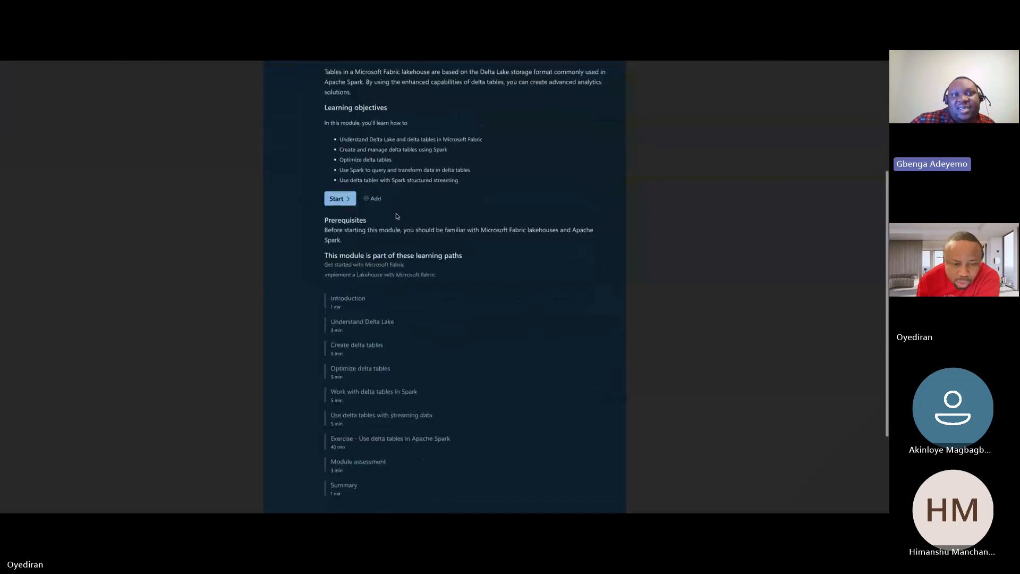